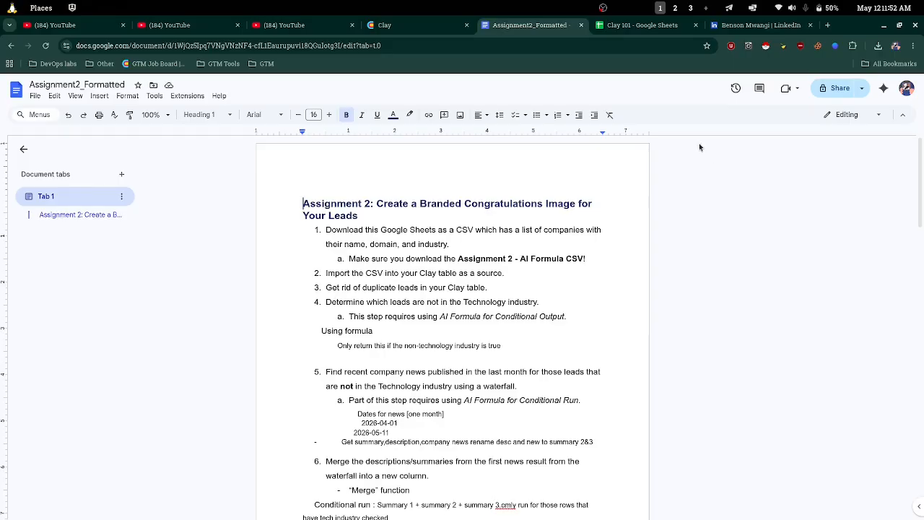
Review the company list in the Clay 101 spreadsheet and the instructions in the Assignment2_Formatted document
{"action": "left_click", "coordinate": [639, 25]}
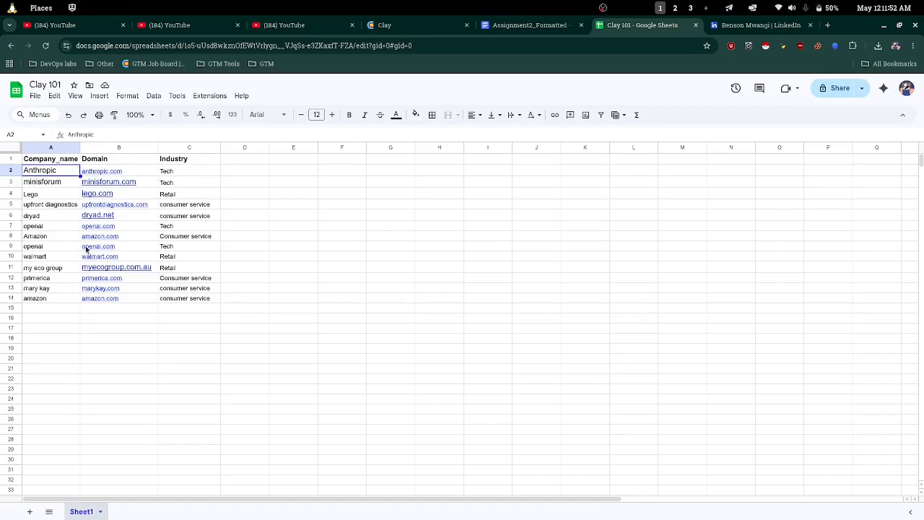
{"action": "left_click", "coordinate": [556, 26]}
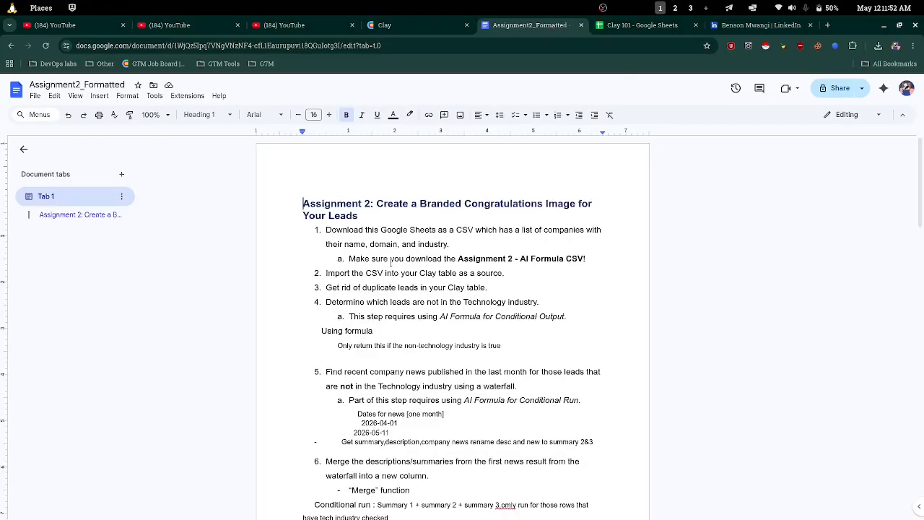
{"action": "scroll", "coordinate": [390, 262], "scroll_direction": "down", "scroll_amount": 15}
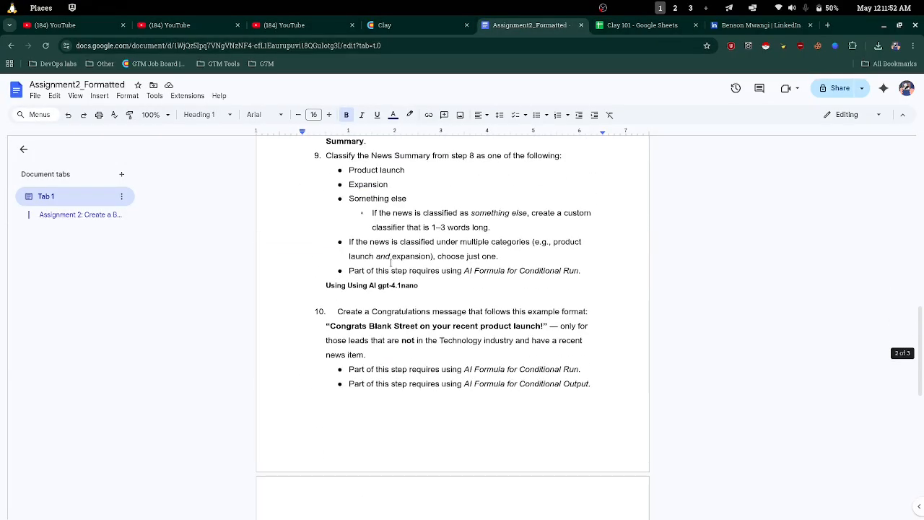
{"action": "scroll", "coordinate": [391, 262], "scroll_direction": "up", "scroll_amount": 15}
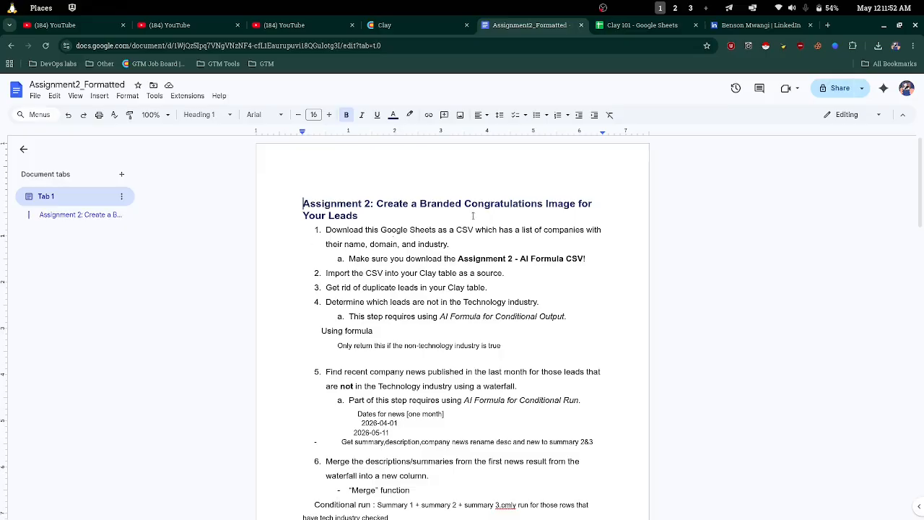
{"action": "left_click", "coordinate": [635, 25]}
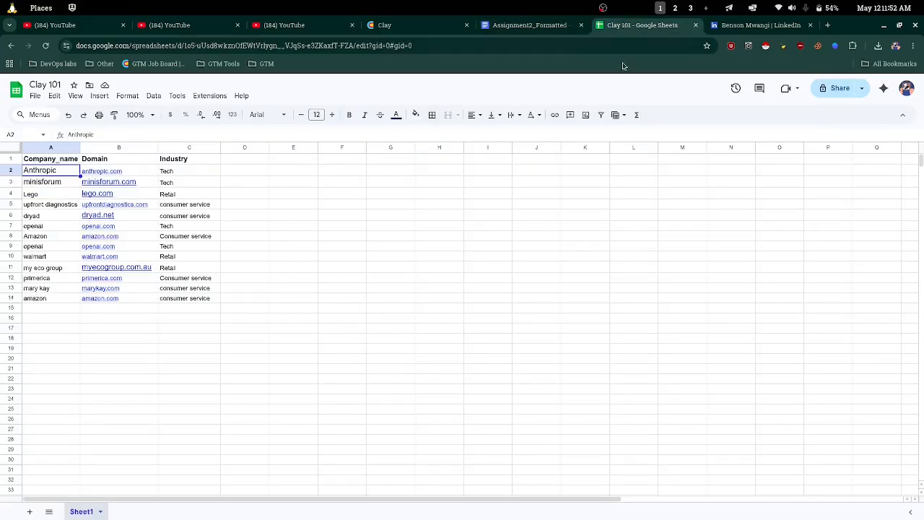
{"action": "left_click", "coordinate": [511, 24]}
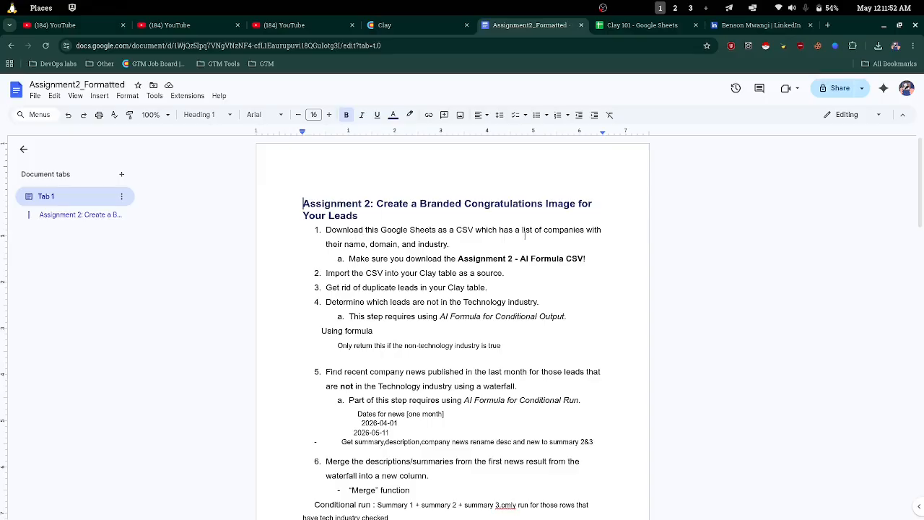
Examine the download formats available for the Clay 101 spreadsheet and check the browser's recent downloads for its CSV
{"action": "left_click", "coordinate": [653, 31]}
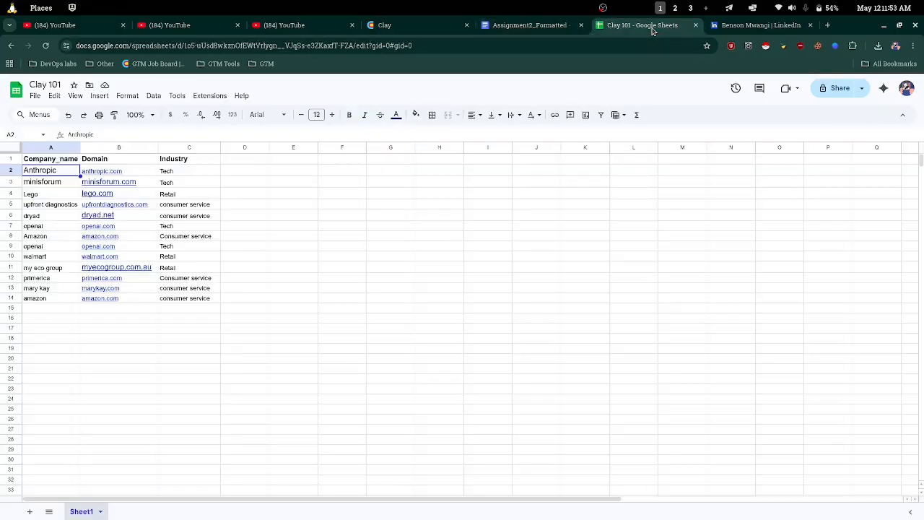
{"action": "left_click", "coordinate": [34, 96]}
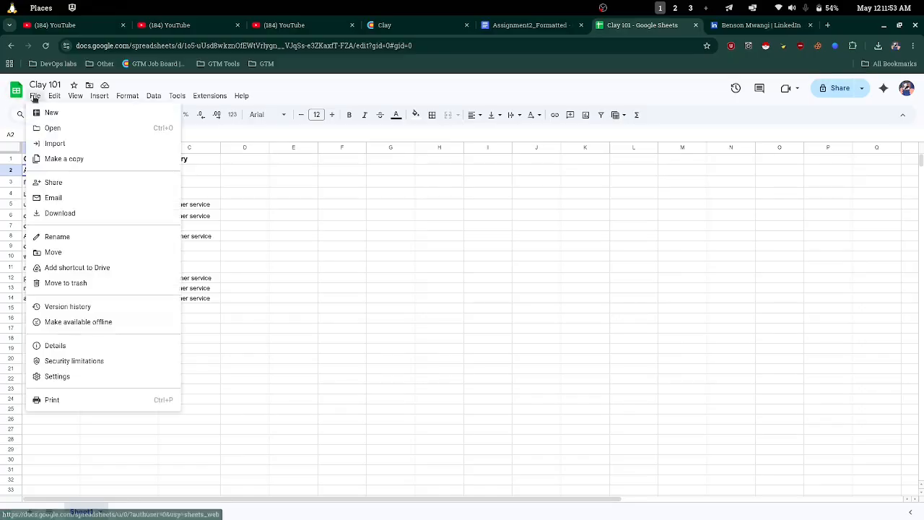
{"action": "mouse_move", "coordinate": [103, 216]}
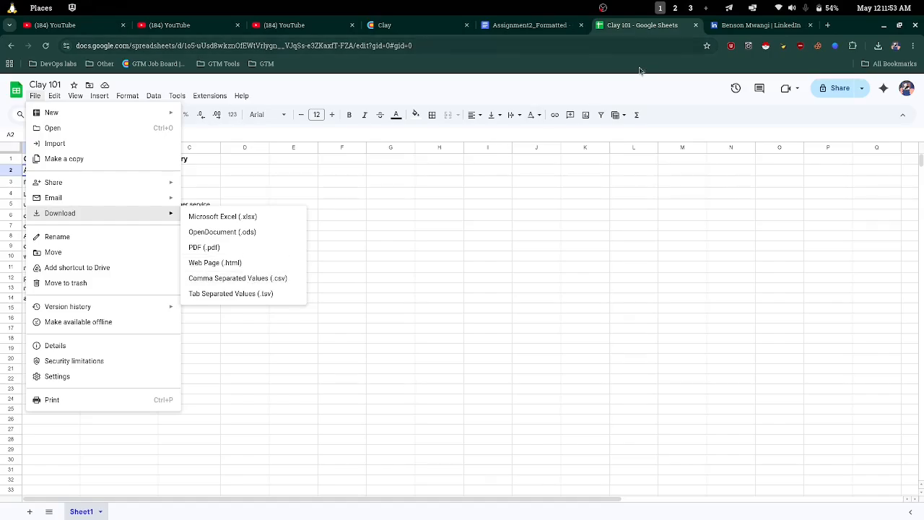
{"action": "left_click", "coordinate": [878, 46]}
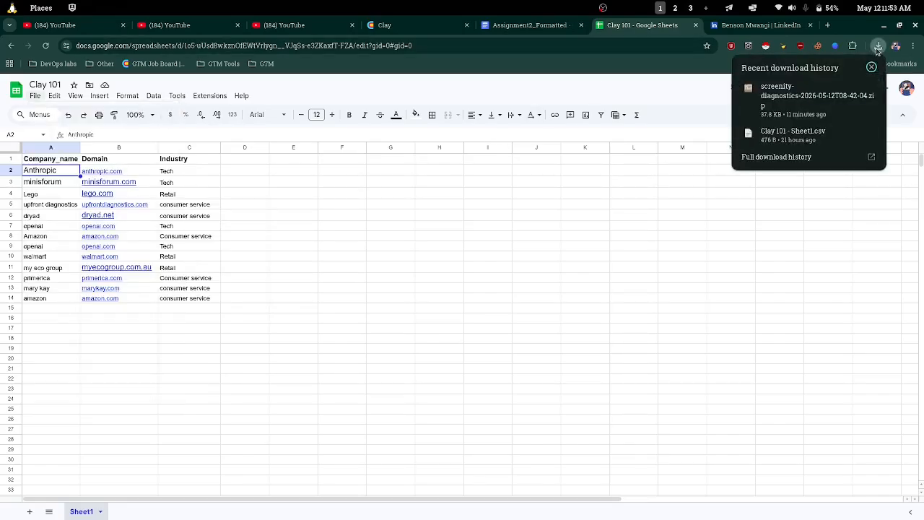
Switch to Clay, start a CSV data import and supply the downloaded file Clay 101 - Sheet1.csv
{"action": "left_click", "coordinate": [402, 25]}
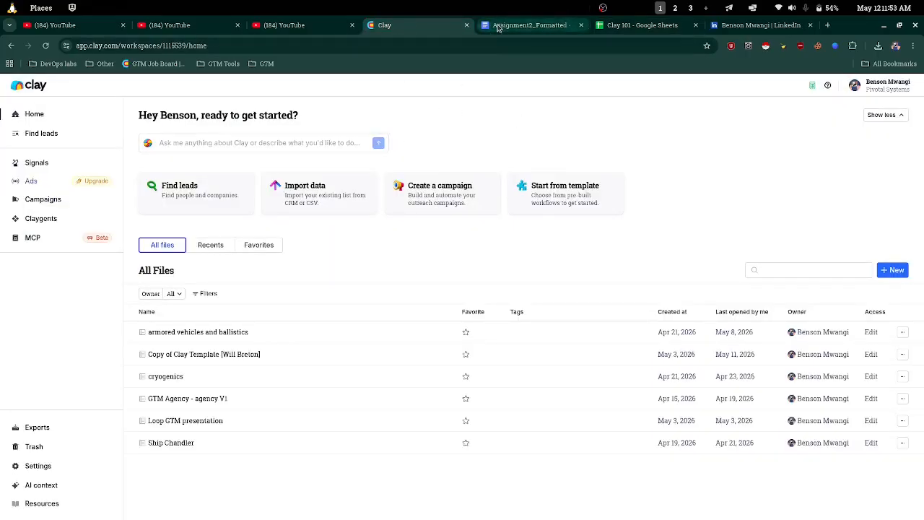
{"action": "left_click", "coordinate": [530, 26]}
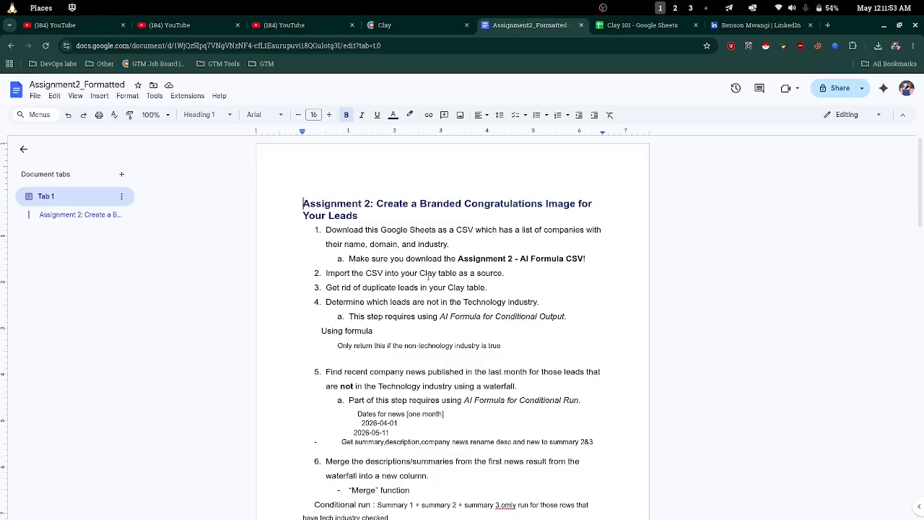
{"action": "left_click", "coordinate": [414, 29]}
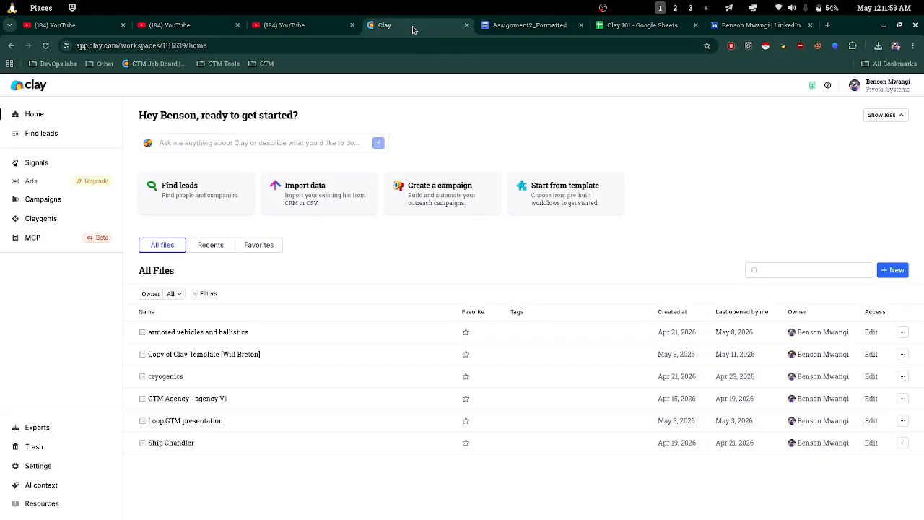
{"action": "left_click", "coordinate": [303, 200]}
{"action": "left_click", "coordinate": [304, 228]}
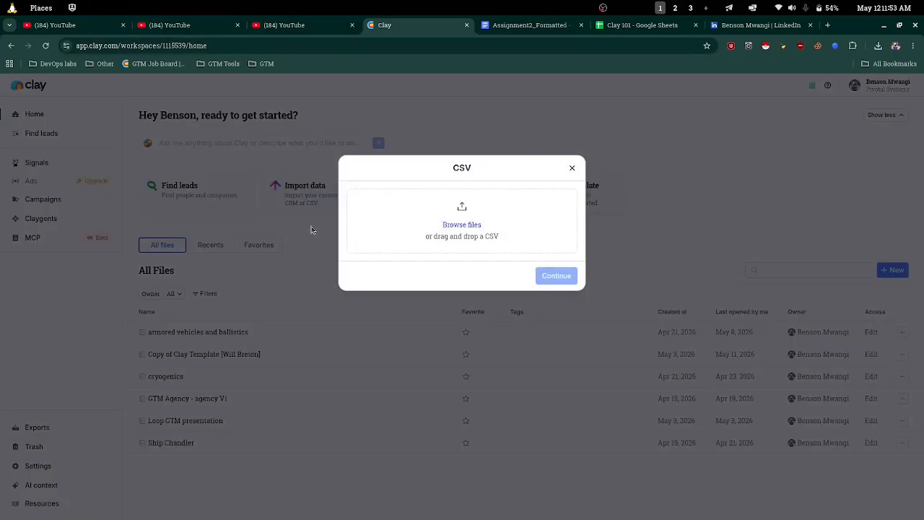
{"action": "left_click", "coordinate": [879, 46]}
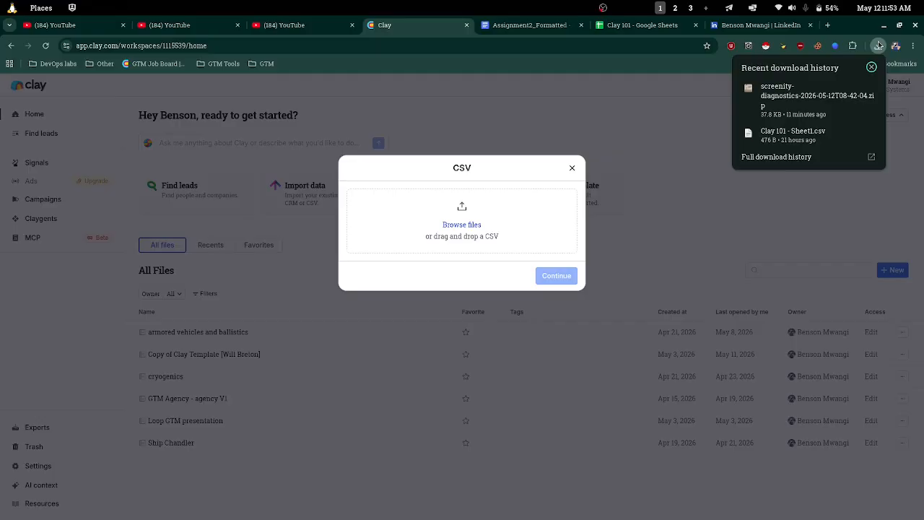
{"action": "left_click_drag", "start_coordinate": [773, 132], "coordinate": [449, 237]}
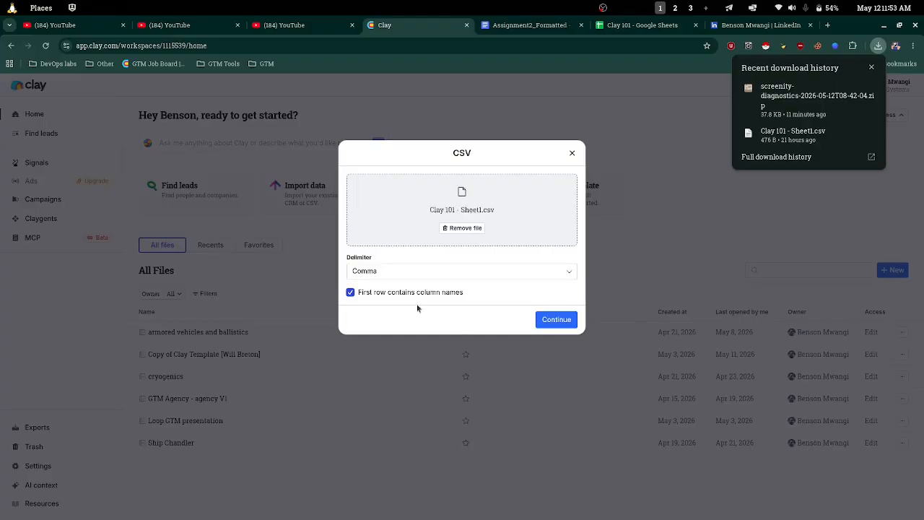
Complete the CSV import into a new blank table and dismiss the enrichment tools beside it
{"action": "left_click", "coordinate": [560, 320]}
{"action": "left_click", "coordinate": [536, 243]}
{"action": "left_click", "coordinate": [412, 244]}
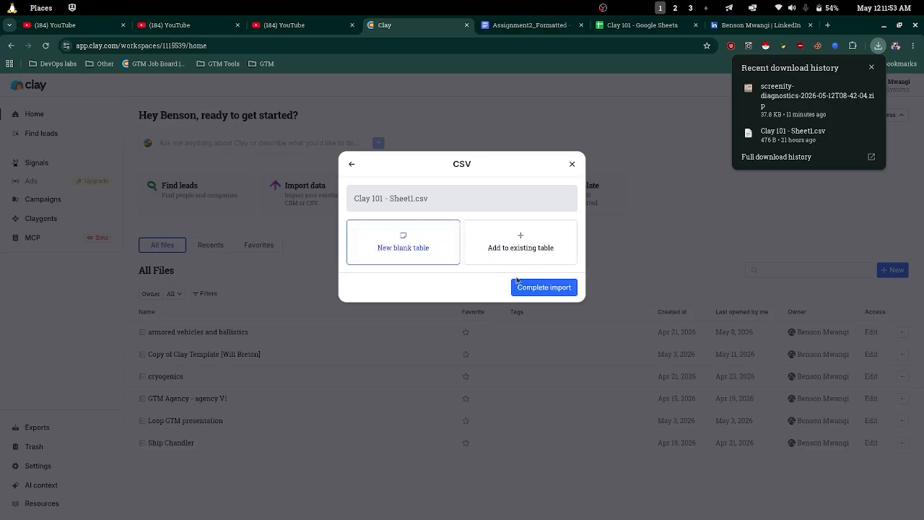
{"action": "left_click", "coordinate": [545, 288]}
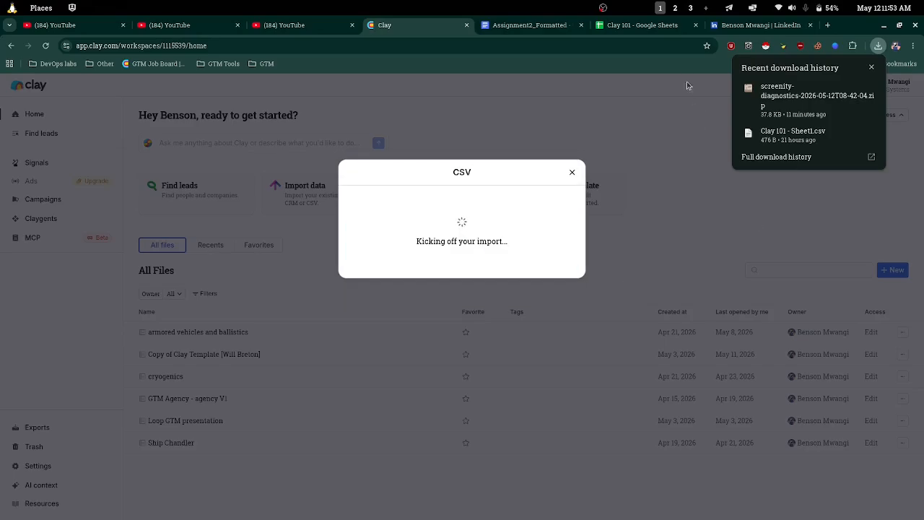
{"action": "left_click", "coordinate": [872, 68]}
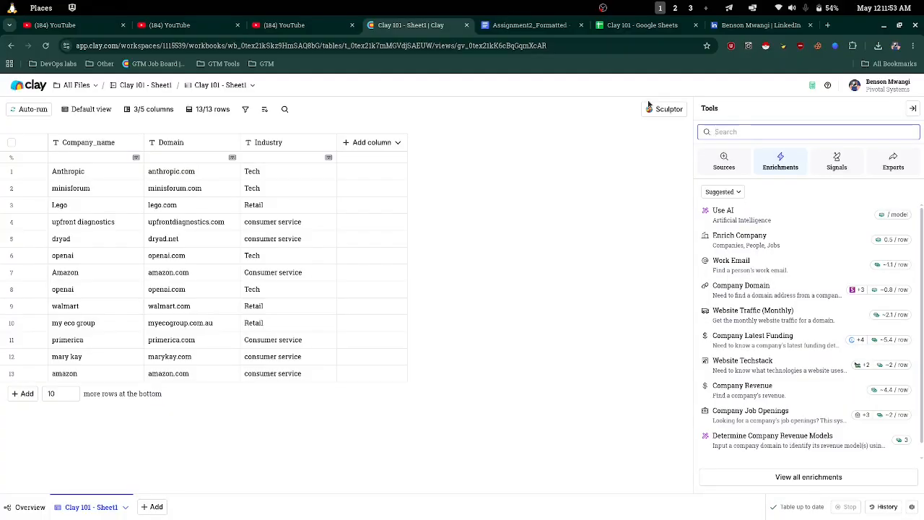
{"action": "left_click", "coordinate": [913, 108]}
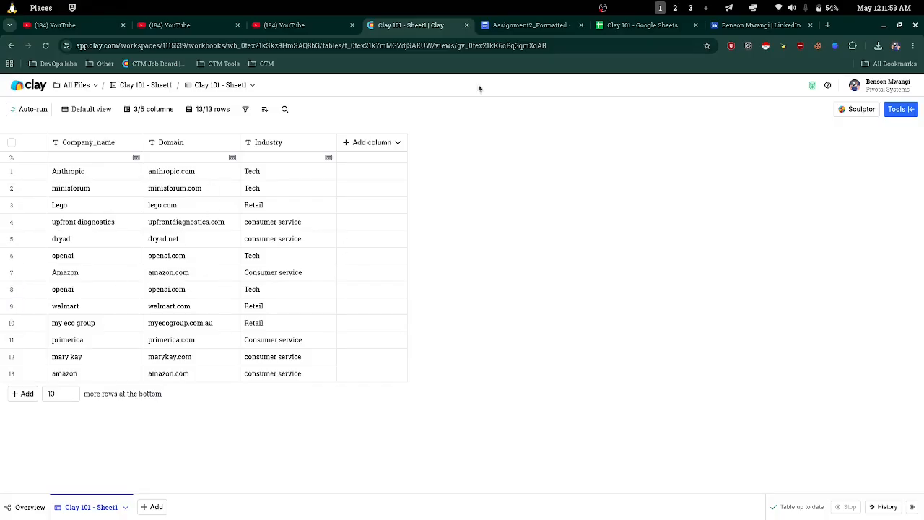
Read the assignment's instruction on duplicate leads and review the table's duplicates by Company_name without deleting any
{"action": "left_click", "coordinate": [520, 25]}
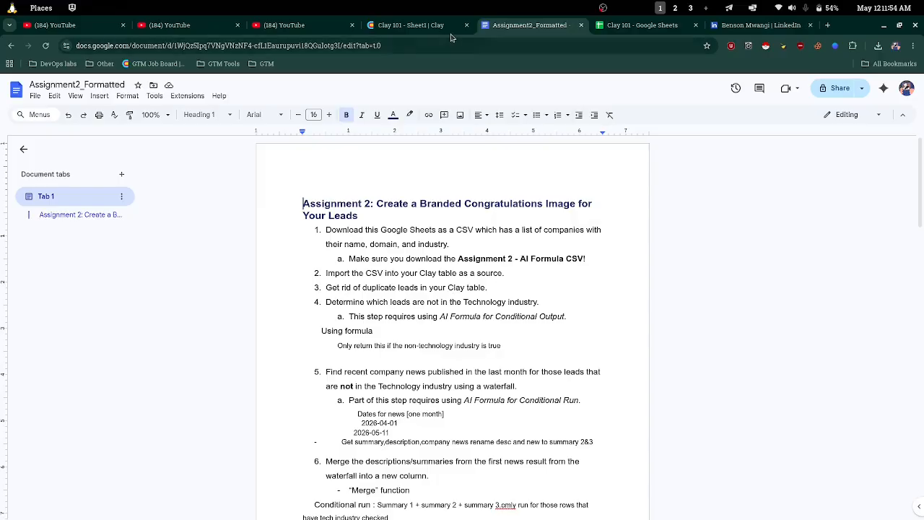
{"action": "left_click", "coordinate": [411, 25]}
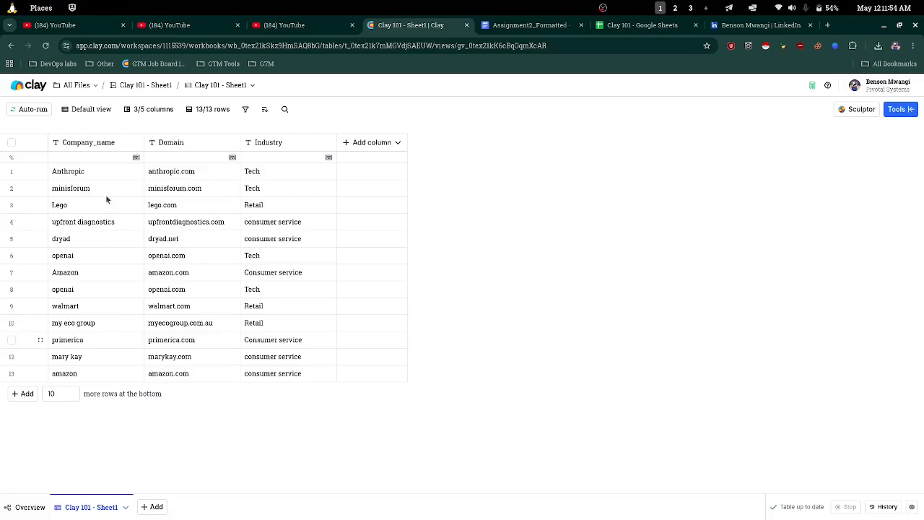
{"action": "left_click", "coordinate": [92, 147]}
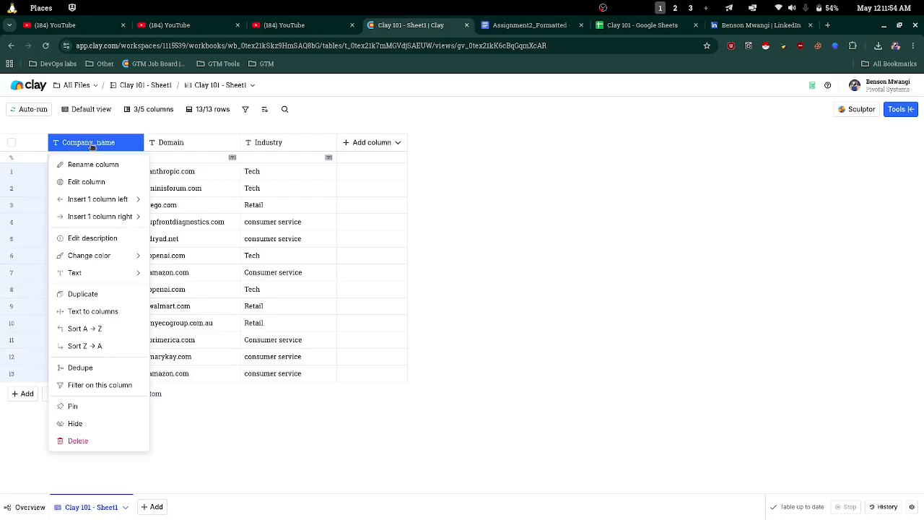
{"action": "left_click", "coordinate": [81, 367]}
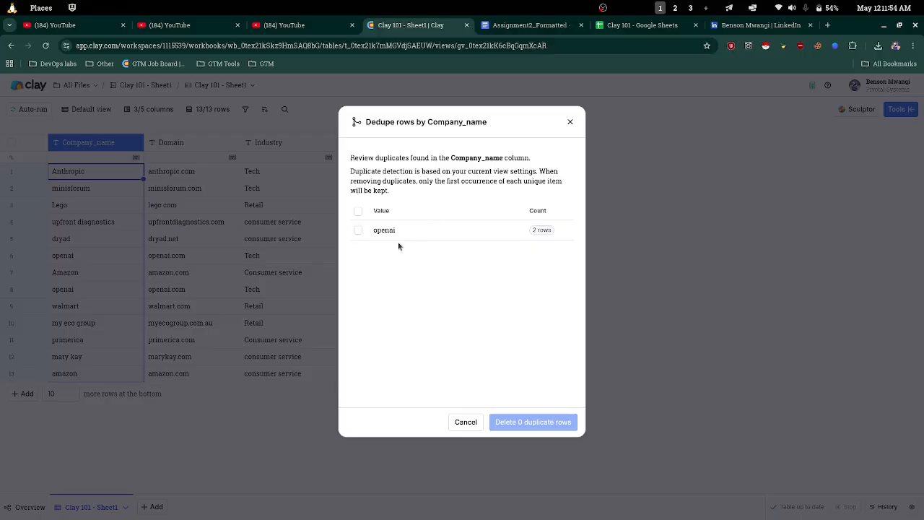
{"action": "left_click", "coordinate": [569, 122]}
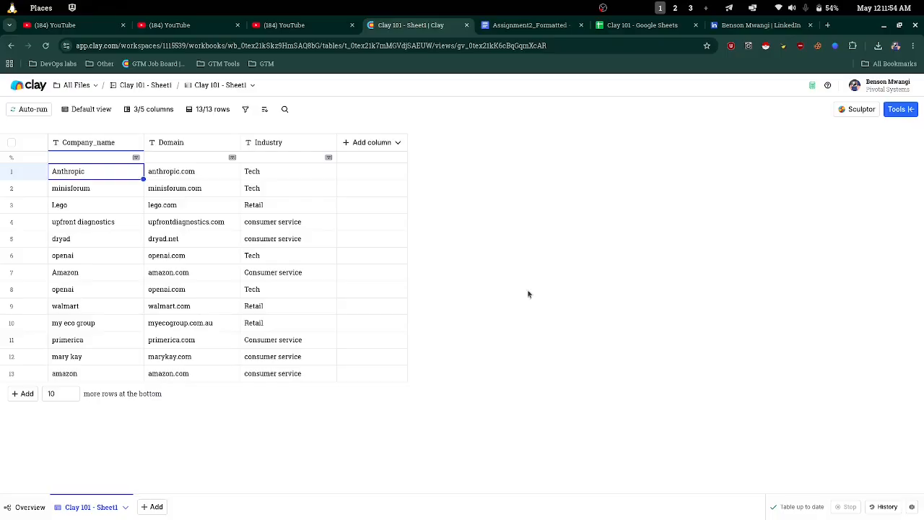
Dedupe the table by Domain, deleting the duplicate rows for openai.com and amazon.com
{"action": "left_click", "coordinate": [200, 145]}
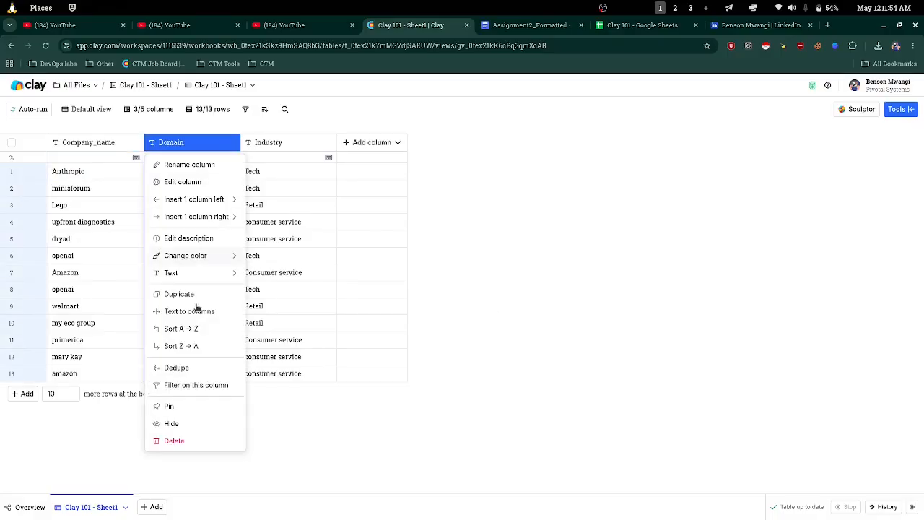
{"action": "left_click", "coordinate": [194, 369]}
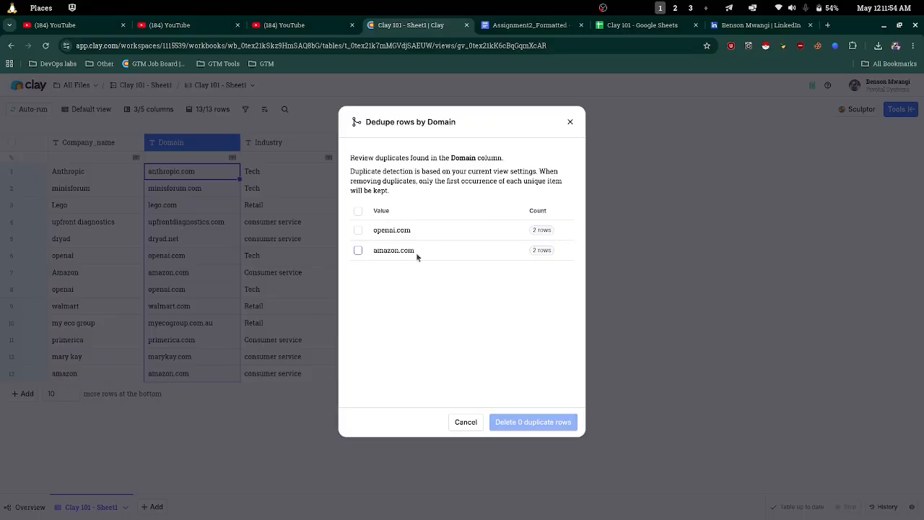
{"action": "left_click", "coordinate": [357, 211]}
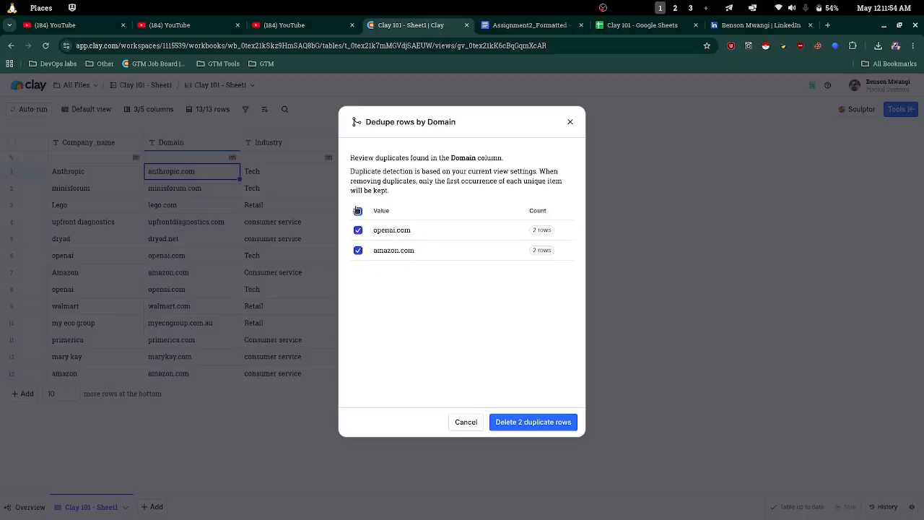
{"action": "left_click", "coordinate": [553, 422]}
{"action": "left_click", "coordinate": [560, 272]}
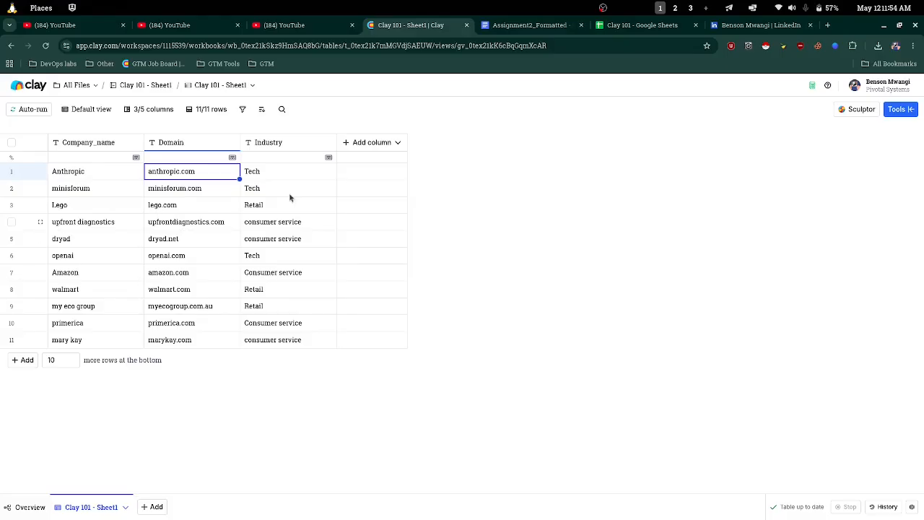
Read the assignment's instruction on non-technology leads, and start a new formula column in the Clay table
{"action": "left_click", "coordinate": [530, 25]}
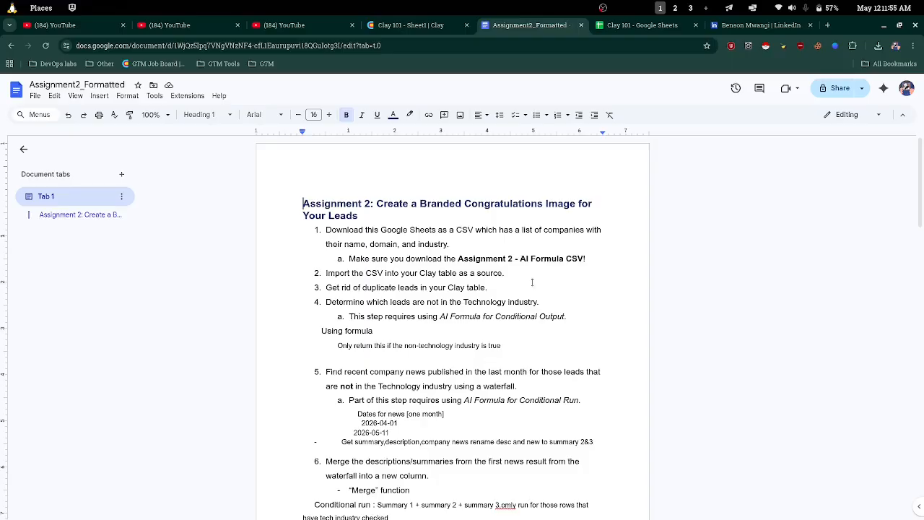
{"action": "left_click", "coordinate": [410, 28]}
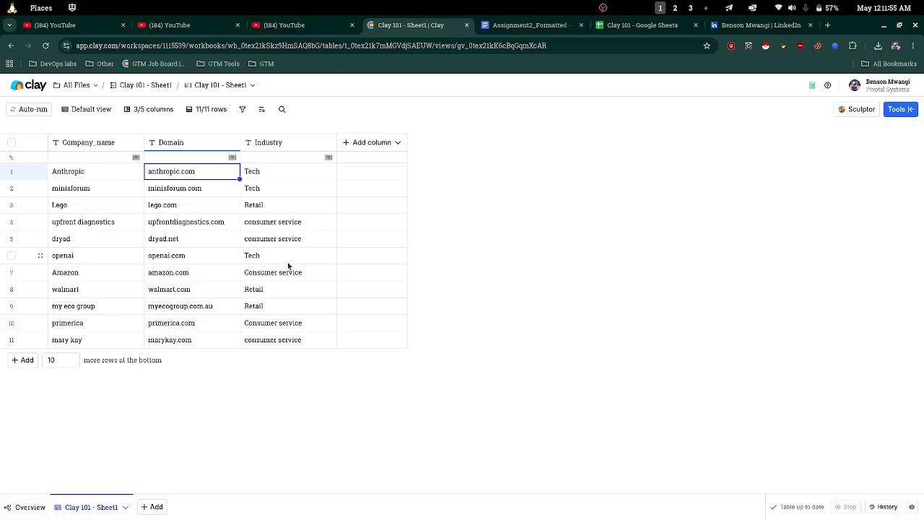
{"action": "left_click", "coordinate": [356, 147]}
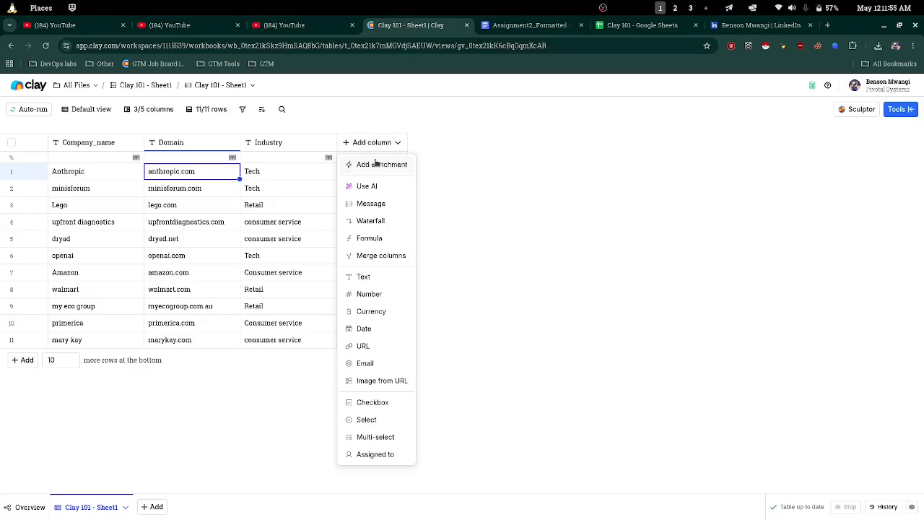
{"action": "left_click", "coordinate": [370, 239]}
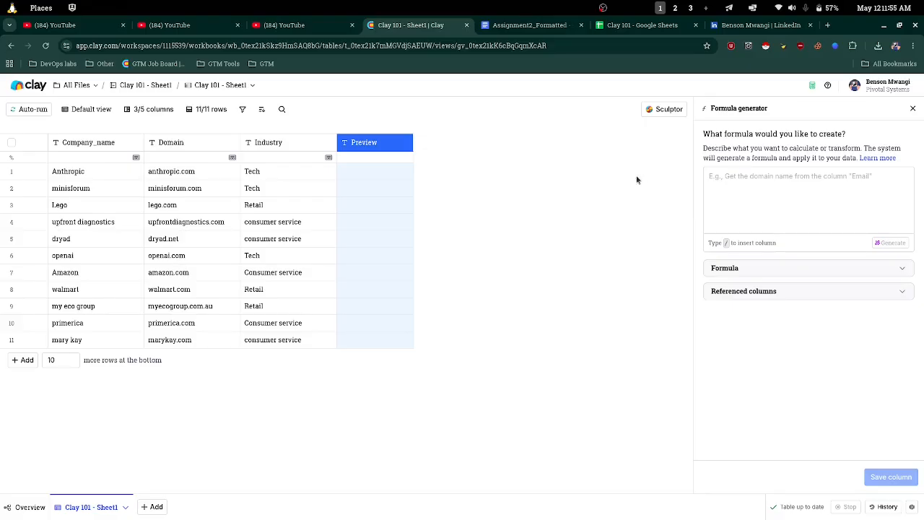
{"action": "left_click", "coordinate": [780, 180]}
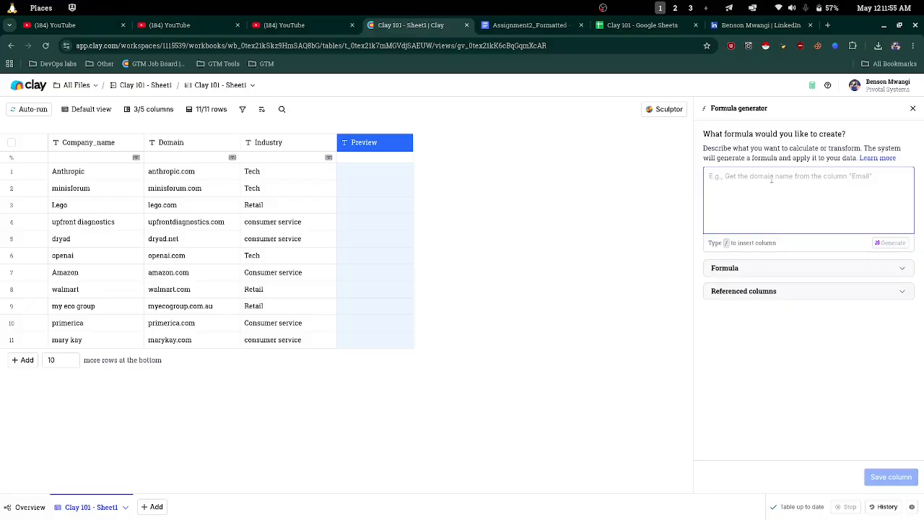
Generate a formula from the prompt "only return the non tech industries as true" and save it as a column
{"action": "type", "text": "c"}
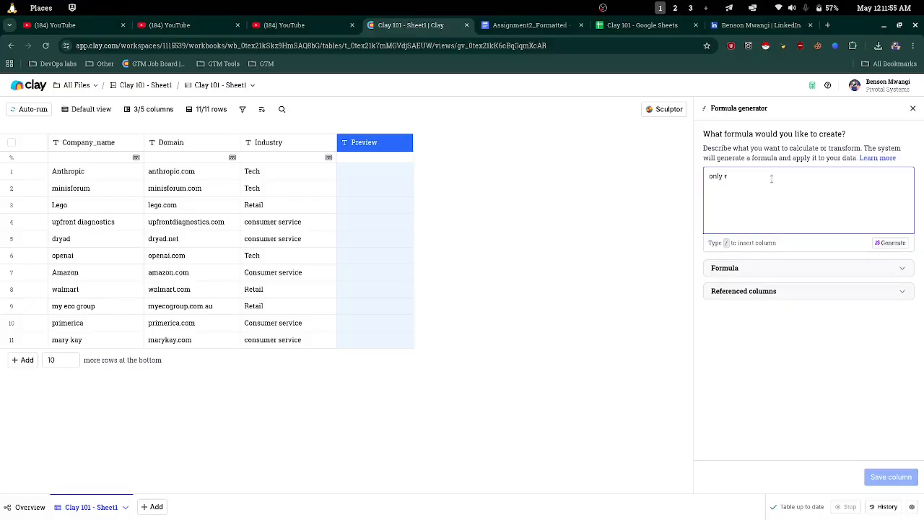
{"action": "type", "text": "eturn the non tech insu"}
{"action": "key", "text": "BackSpace"}
{"action": "key", "text": "BackSpace"}
{"action": "type", "text": "dustries"}
{"action": "type", "text": "s as "}
{"action": "type", "text": "tru"}
{"action": "type", "text": "e"}
{"action": "left_click", "coordinate": [888, 243]}
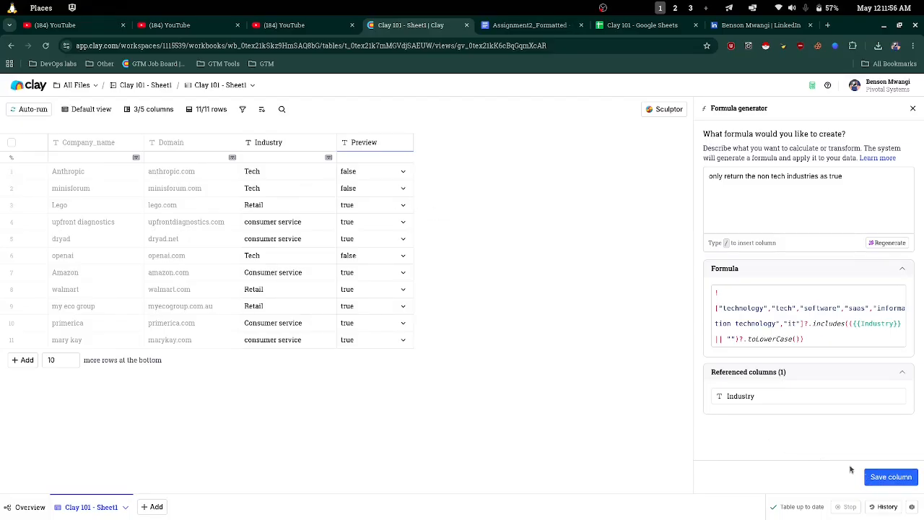
{"action": "left_click", "coordinate": [878, 475]}
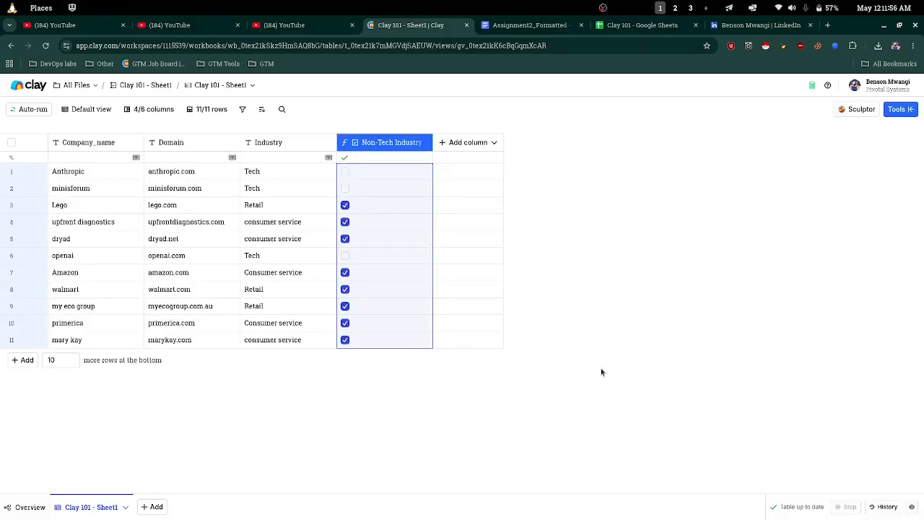
Rename the new non-technology checkbox column as "Is non-tech"
{"action": "left_click", "coordinate": [363, 141]}
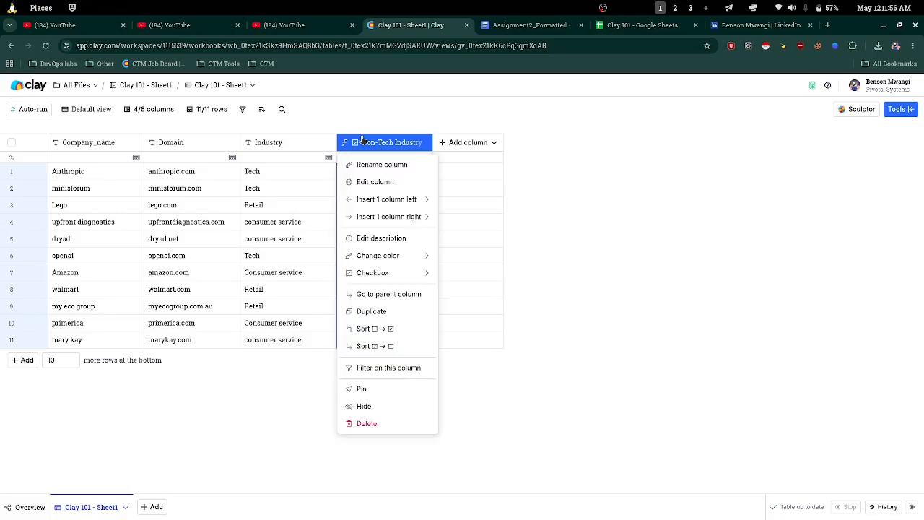
{"action": "left_click", "coordinate": [386, 184]}
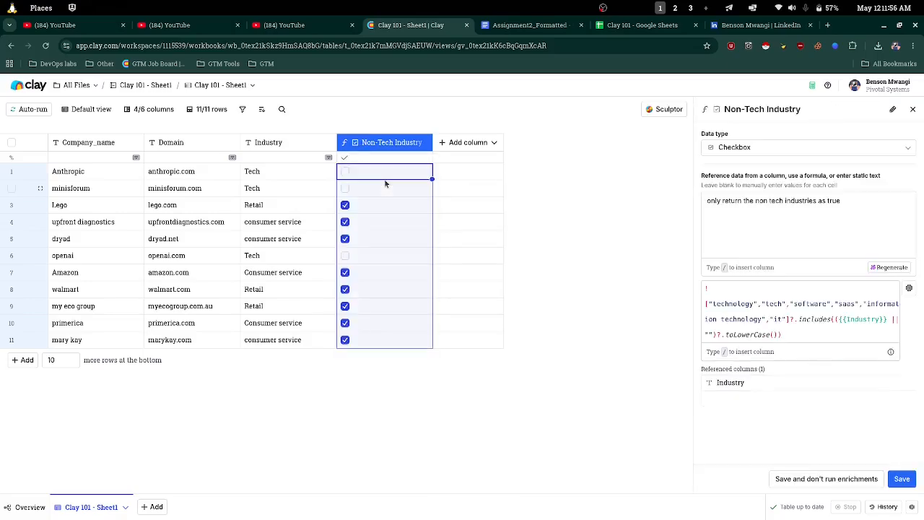
{"action": "left_click", "coordinate": [387, 142]}
{"action": "left_click", "coordinate": [397, 162]}
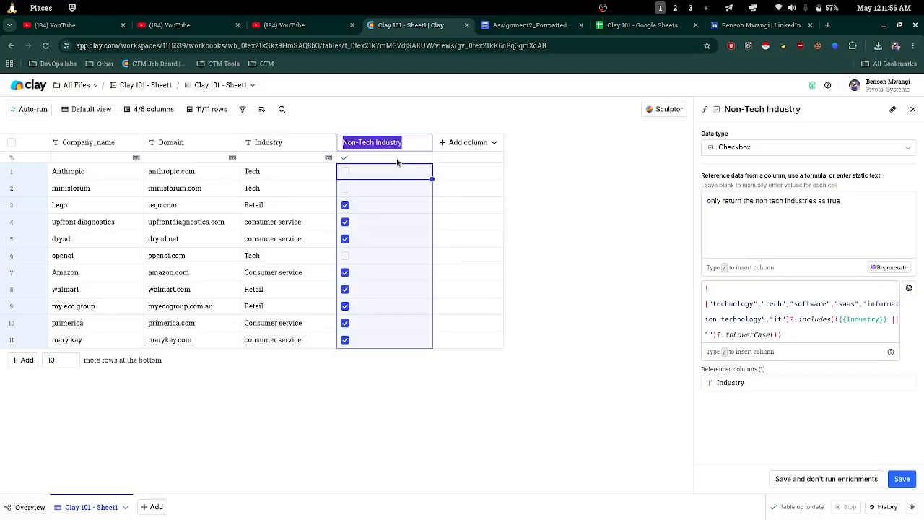
{"action": "type", "text": "Is non"}
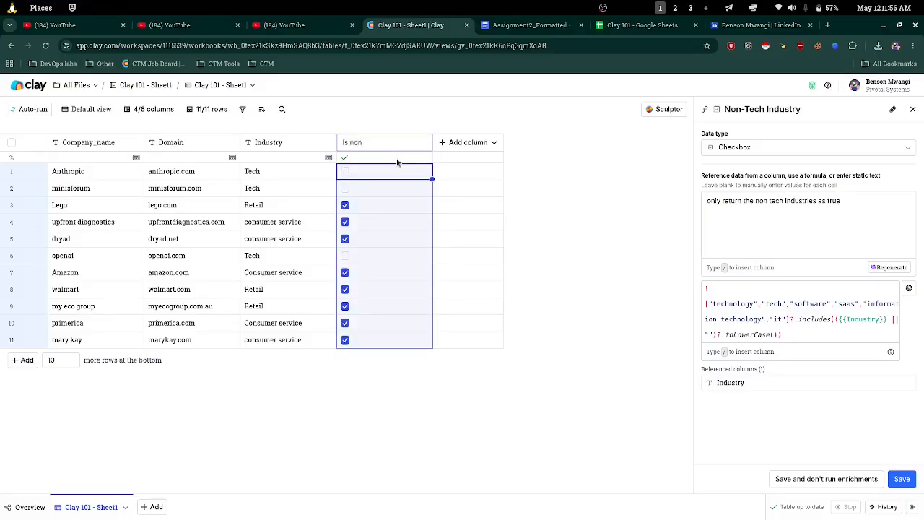
{"action": "type", "text": "-tech"}
{"action": "left_click", "coordinate": [574, 239]}
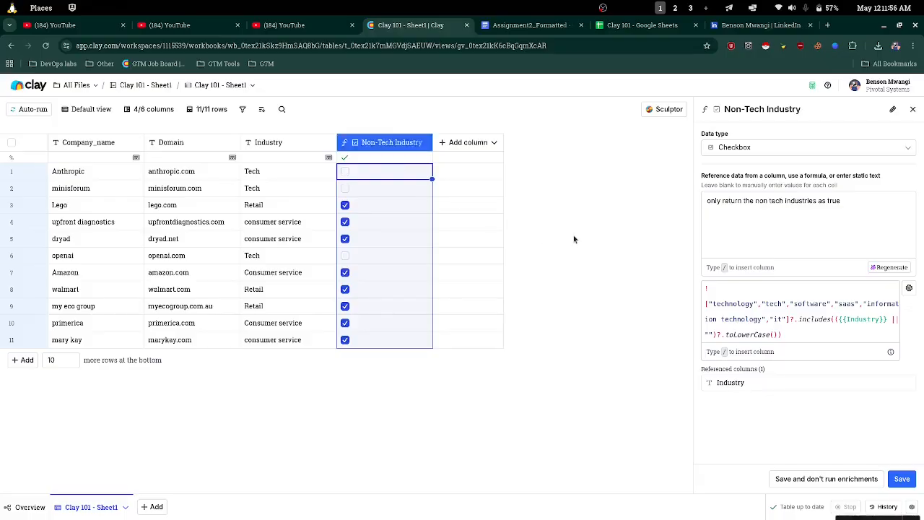
{"action": "left_click", "coordinate": [394, 143]}
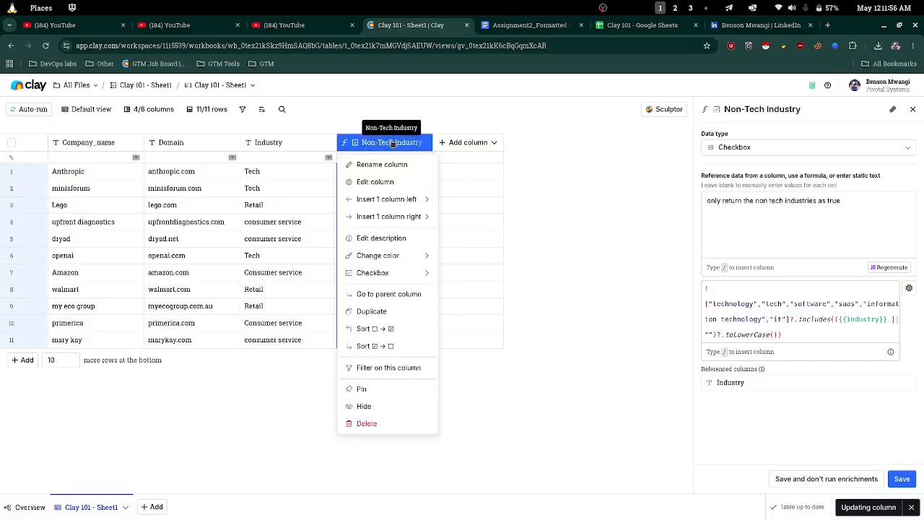
{"action": "left_click", "coordinate": [390, 163]}
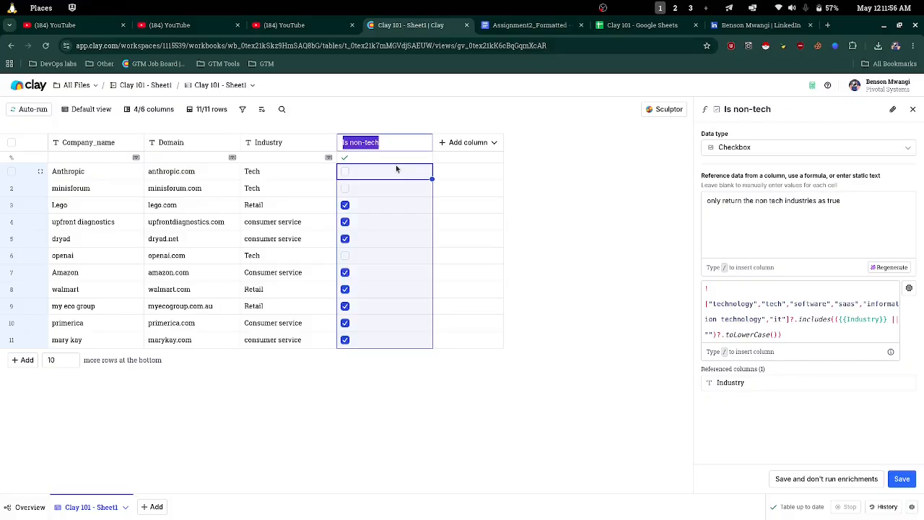
{"action": "key", "text": "Return"}
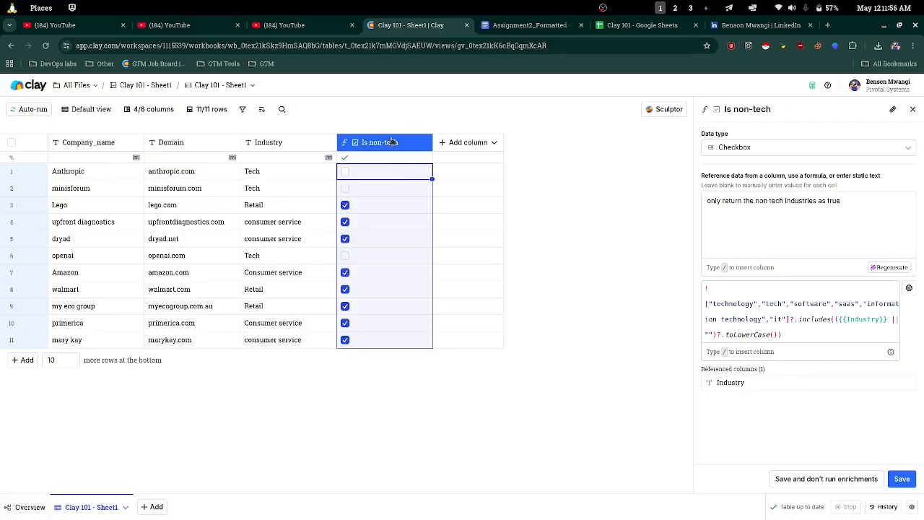
{"action": "left_click", "coordinate": [532, 246]}
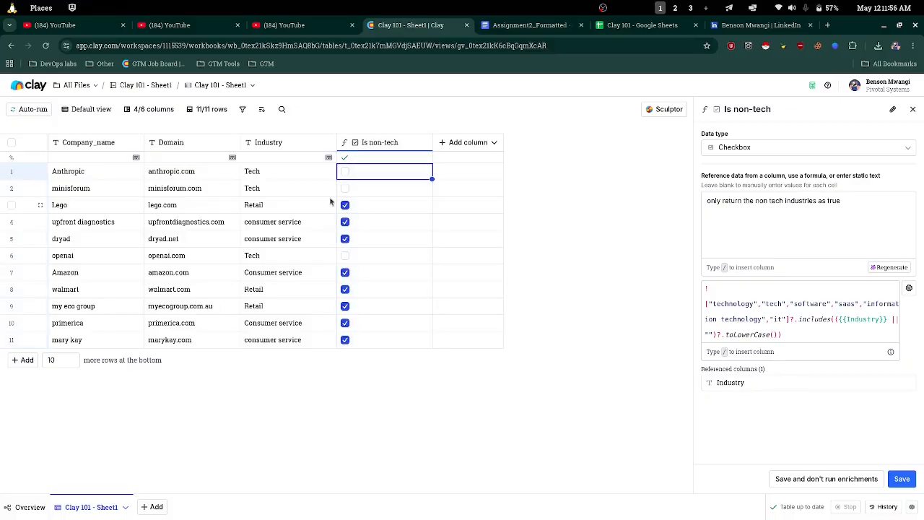
Read the assignment's instruction on recent company news, return to Clay and close the Is non-tech column's settings
{"action": "left_click", "coordinate": [561, 30]}
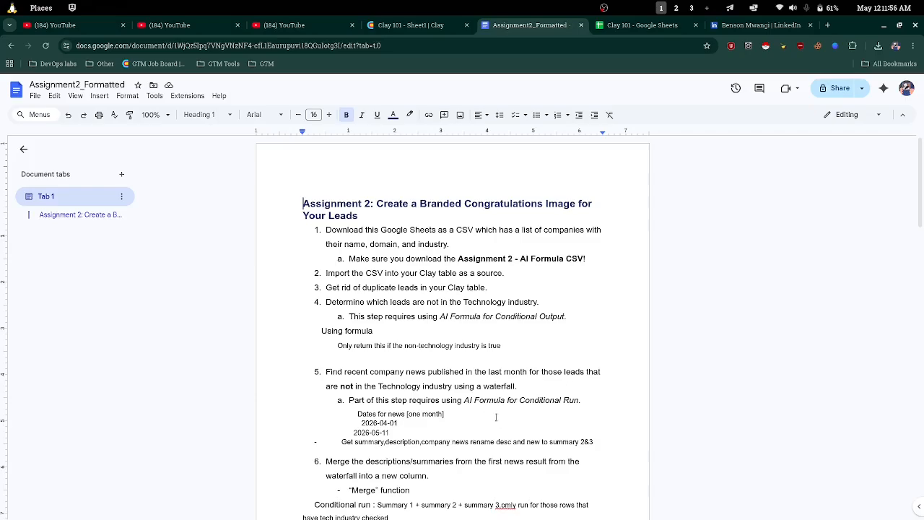
{"action": "left_click", "coordinate": [408, 28]}
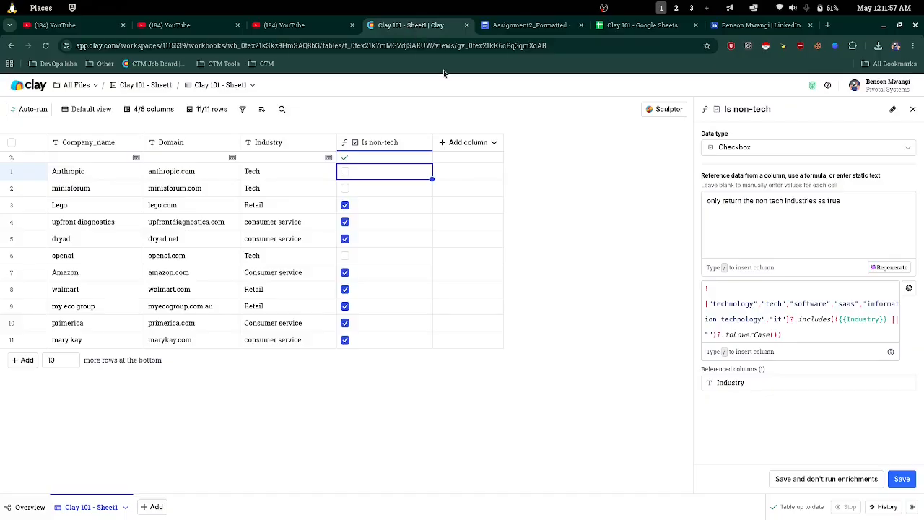
{"action": "left_click", "coordinate": [461, 144]}
{"action": "left_click", "coordinate": [512, 142]}
{"action": "left_click", "coordinate": [913, 109]}
Start a new enrichment column, search the tools for "company news" and choose the Company News waterfall
{"action": "left_click", "coordinate": [456, 147]}
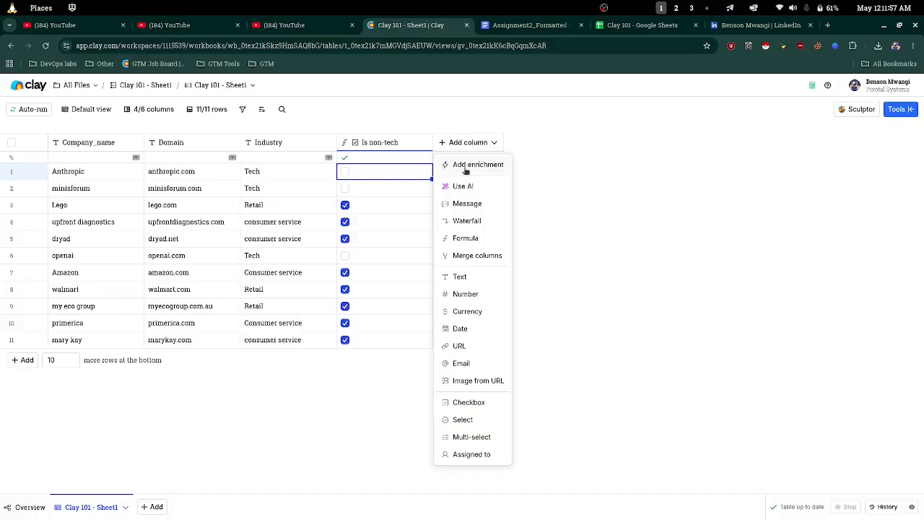
{"action": "left_click", "coordinate": [466, 166]}
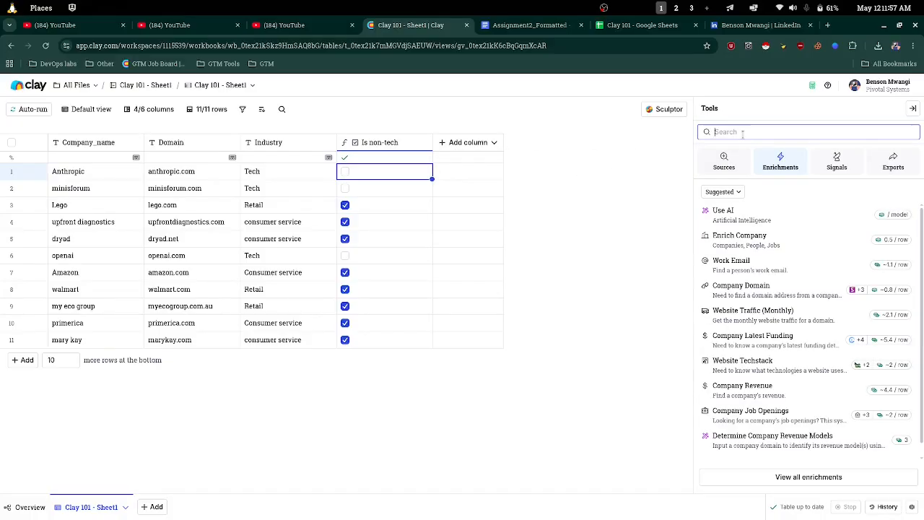
{"action": "type", "text": "company"}
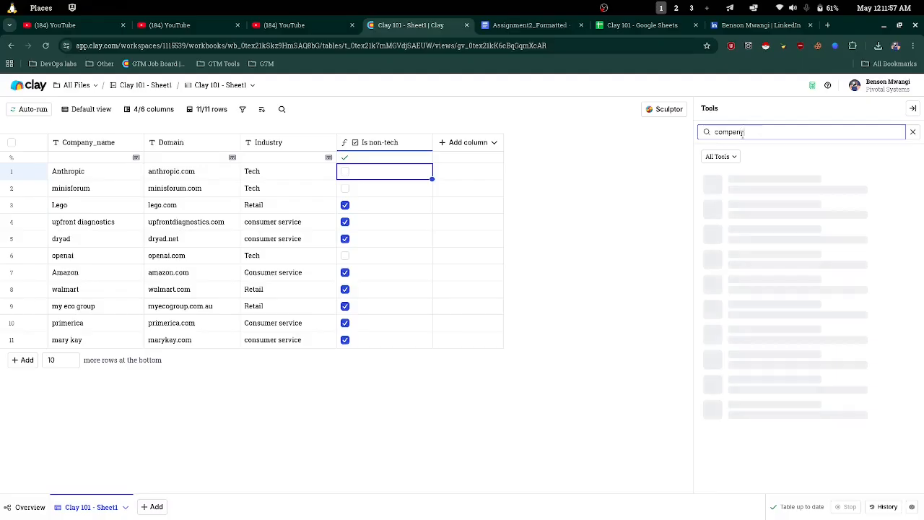
{"action": "type", "text": " news"}
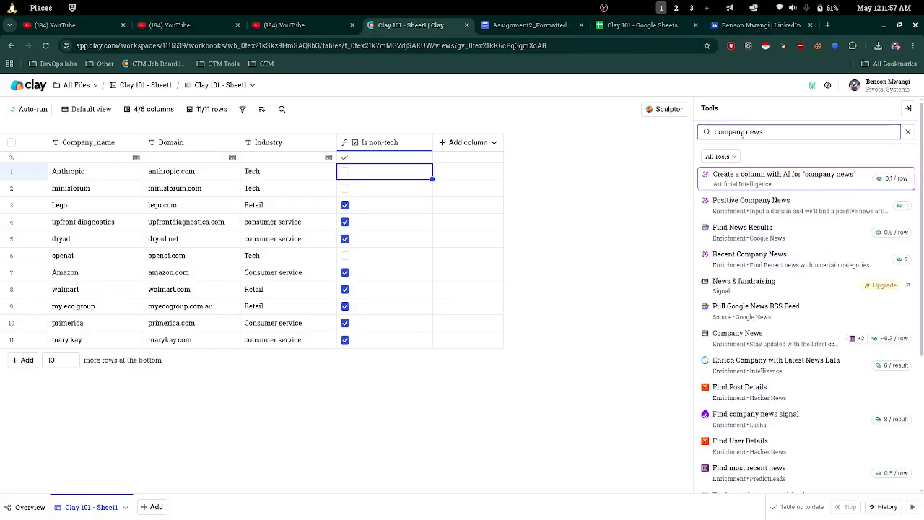
{"action": "left_click", "coordinate": [784, 338]}
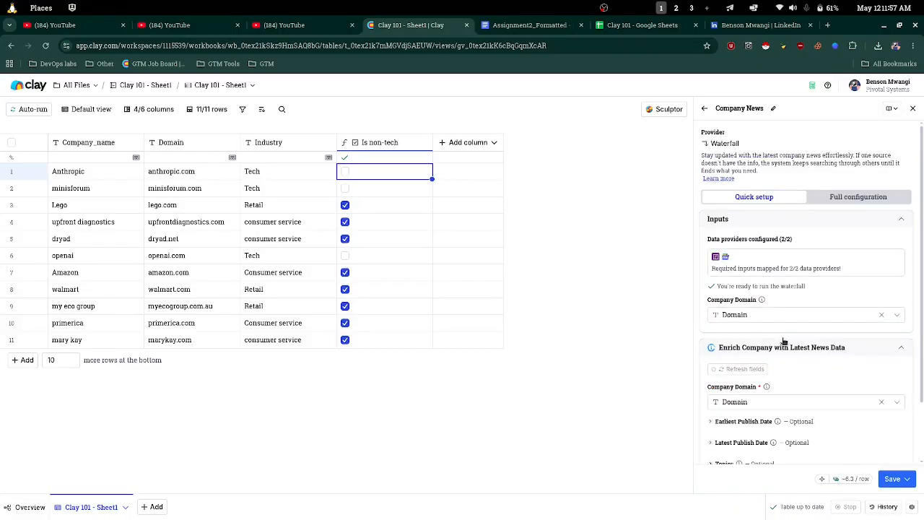
Show the Company News waterfall's full configuration, remove the Intellizence provider and review the remaining settings
{"action": "left_click", "coordinate": [860, 197]}
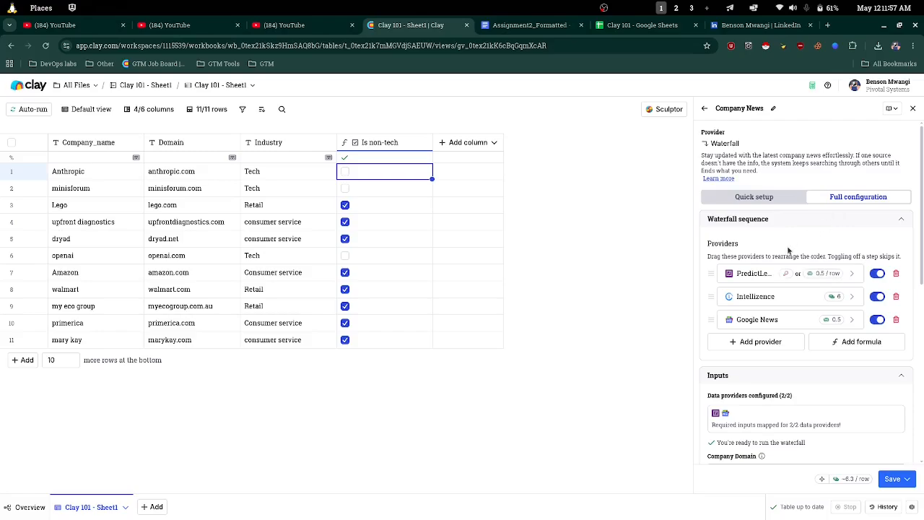
{"action": "left_click", "coordinate": [896, 297]}
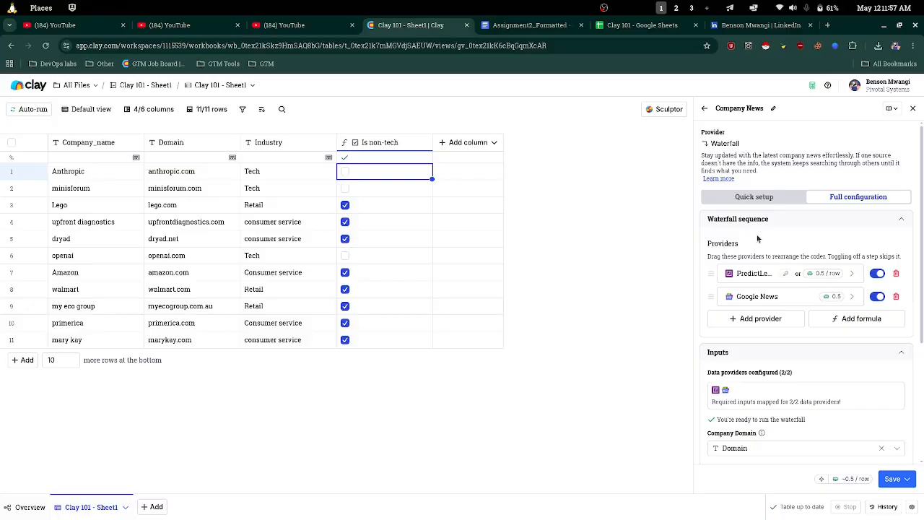
{"action": "scroll", "coordinate": [758, 239], "scroll_direction": "down", "scroll_amount": 3}
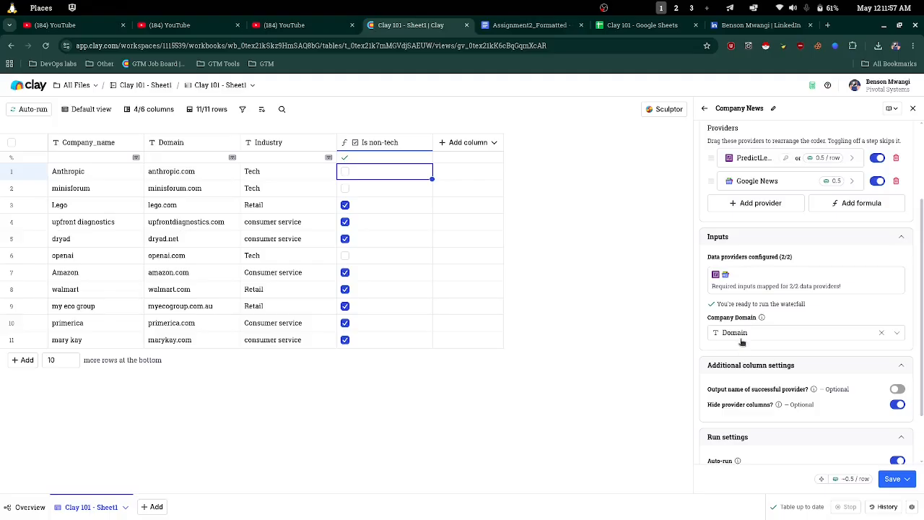
{"action": "scroll", "coordinate": [781, 295], "scroll_direction": "down", "scroll_amount": 2}
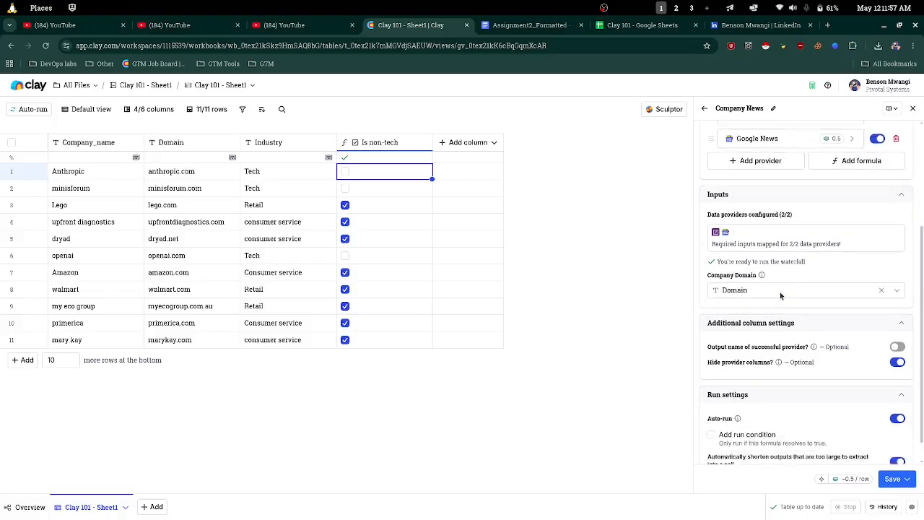
{"action": "scroll", "coordinate": [781, 295], "scroll_direction": "up", "scroll_amount": 5}
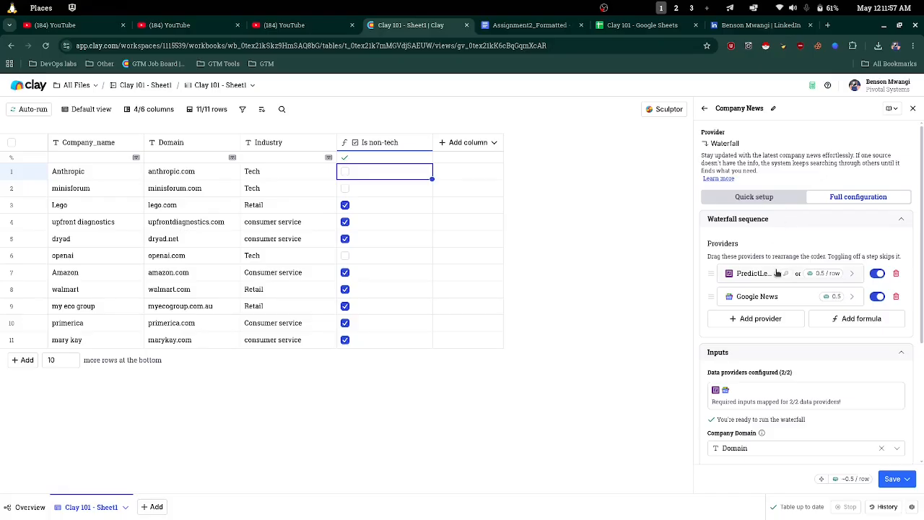
In the PredictLeads provider's settings, set the news found from date to 2026-04-01 and the until date to 2026-05-12
{"action": "left_click", "coordinate": [769, 274]}
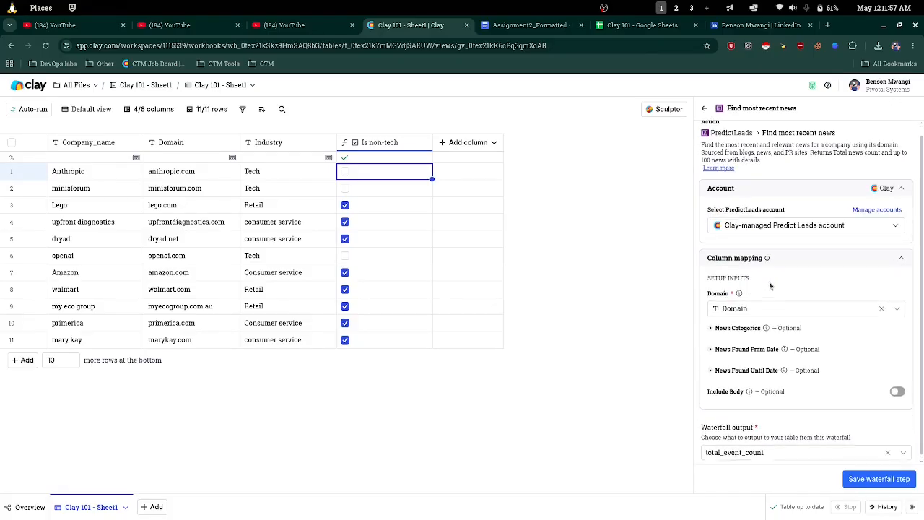
{"action": "left_click", "coordinate": [712, 349]}
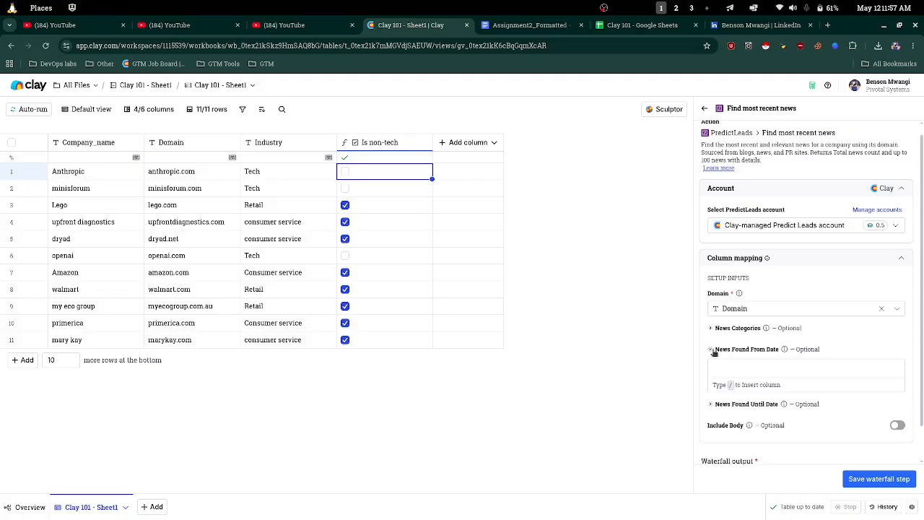
{"action": "left_click", "coordinate": [738, 366]}
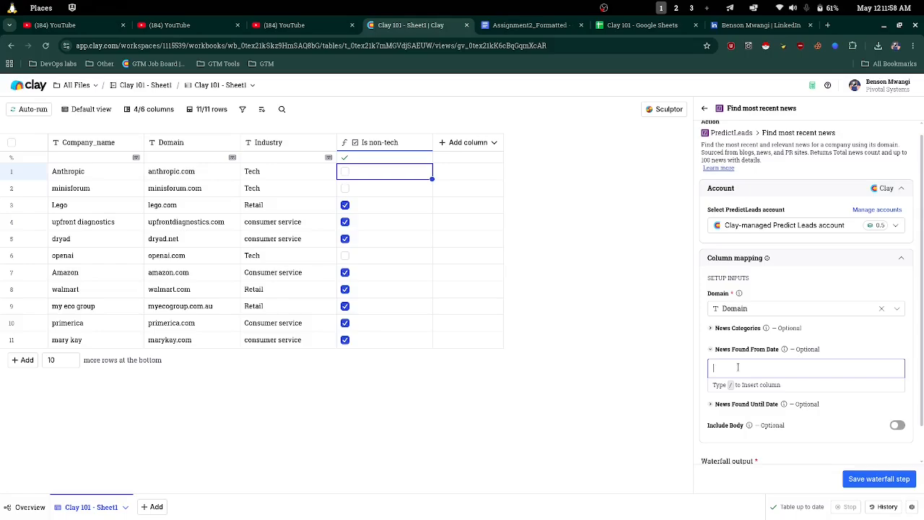
{"action": "type", "text": "2026-"}
{"action": "type", "text": "04-01"}
{"action": "left_click", "coordinate": [760, 405]}
{"action": "left_click", "coordinate": [740, 422]}
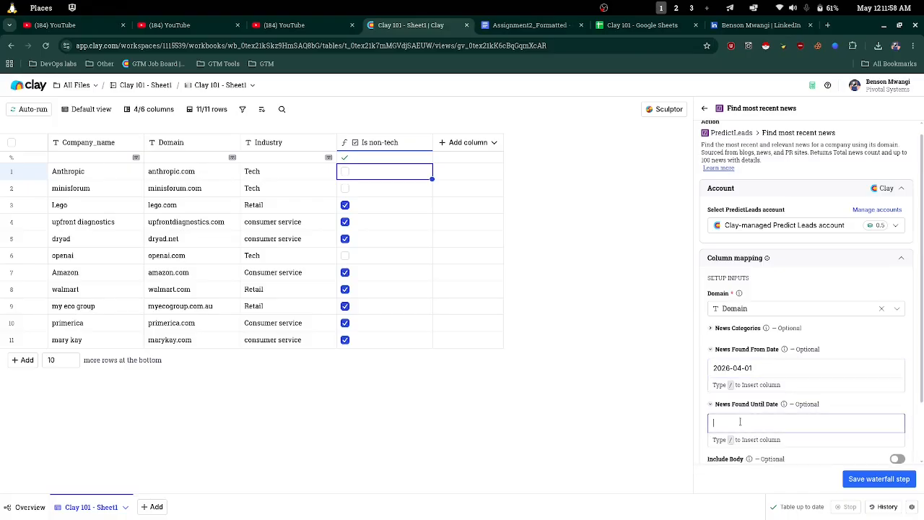
{"action": "type", "text": "2026-05-12"}
{"action": "scroll", "coordinate": [769, 345], "scroll_direction": "down", "scroll_amount": 2}
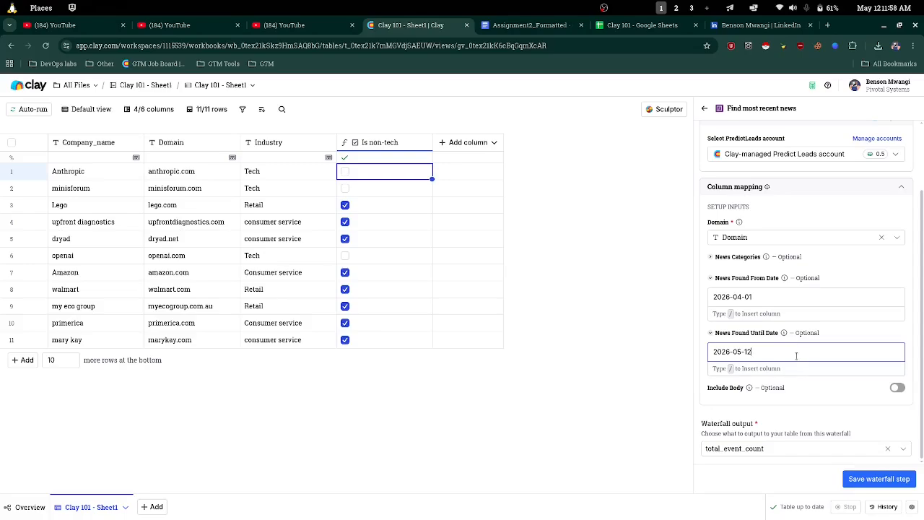
Copy the news found until date, review the PredictLeads provider's settings and save its waterfall step
{"action": "triple_click", "coordinate": [756, 352]}
{"action": "right_click", "coordinate": [756, 352]}
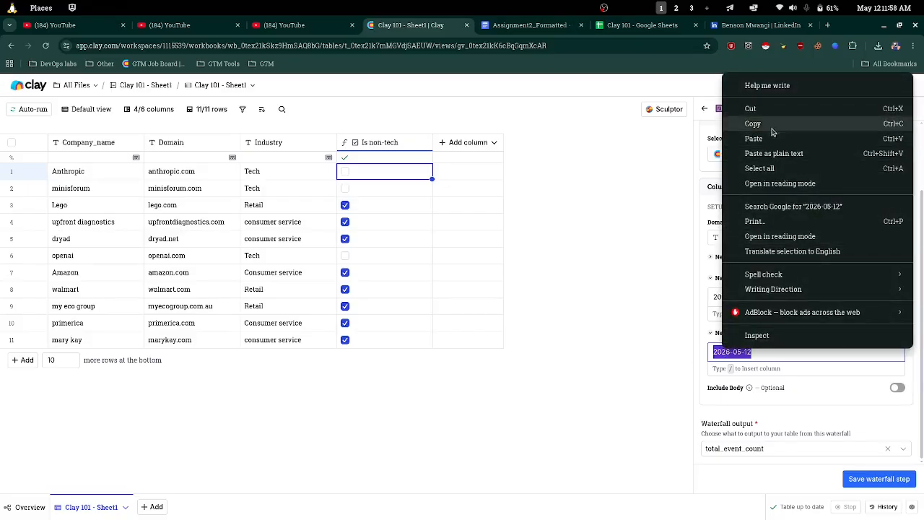
{"action": "left_click", "coordinate": [772, 130]}
{"action": "scroll", "coordinate": [792, 272], "scroll_direction": "up", "scroll_amount": 2}
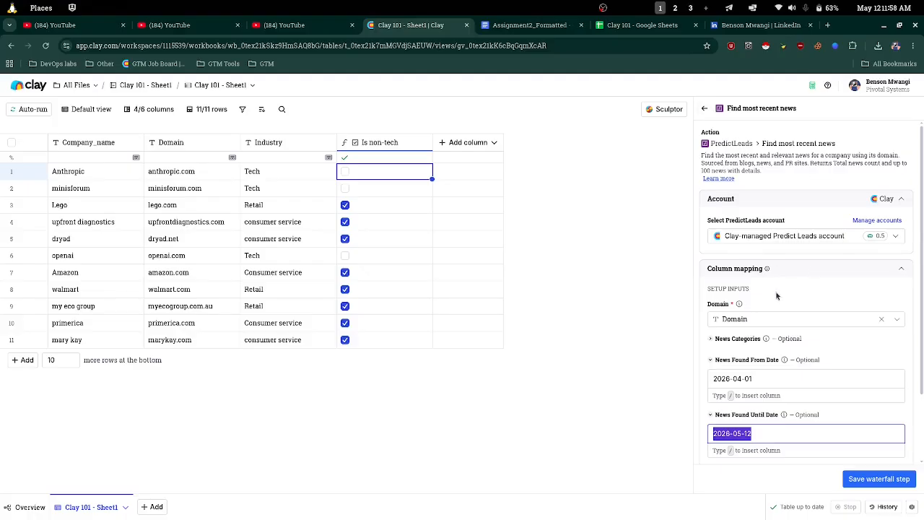
{"action": "scroll", "coordinate": [777, 295], "scroll_direction": "down", "scroll_amount": 1}
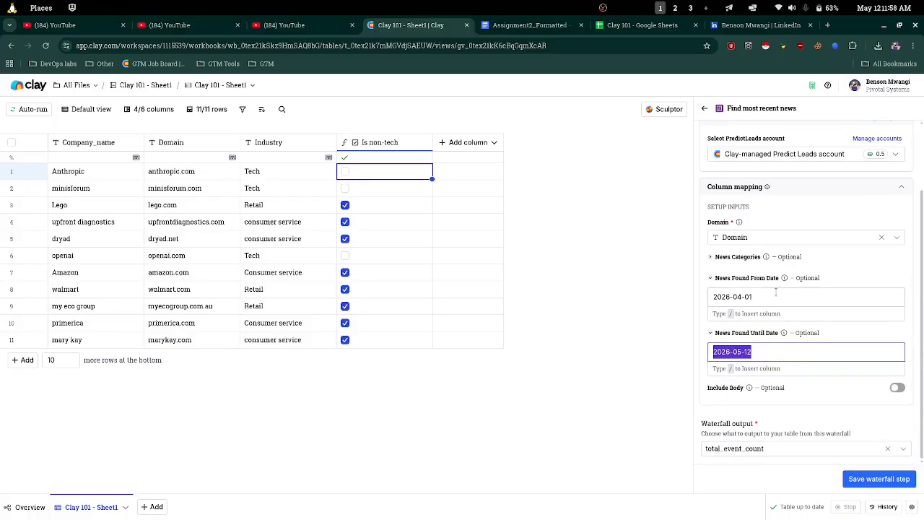
{"action": "left_click", "coordinate": [877, 479]}
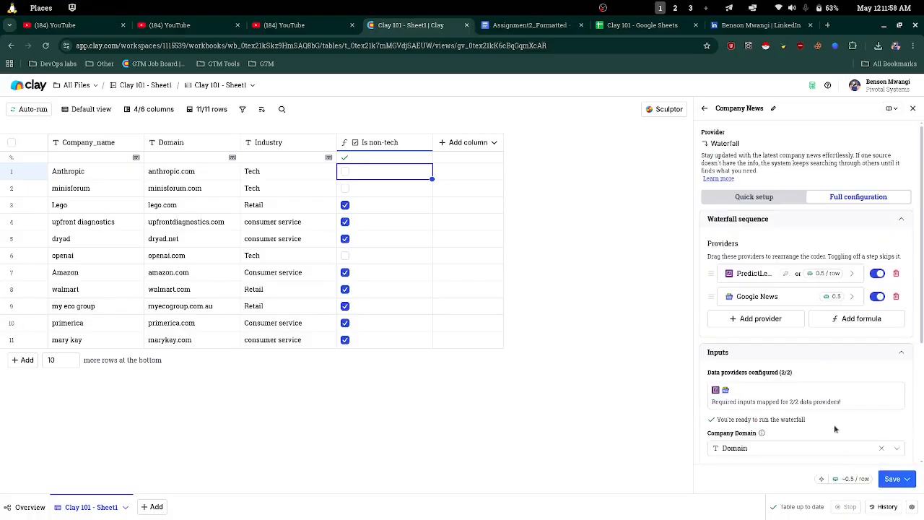
Set the Google News provider's date filter to Past Month and save its waterfall step
{"action": "left_click", "coordinate": [748, 303]}
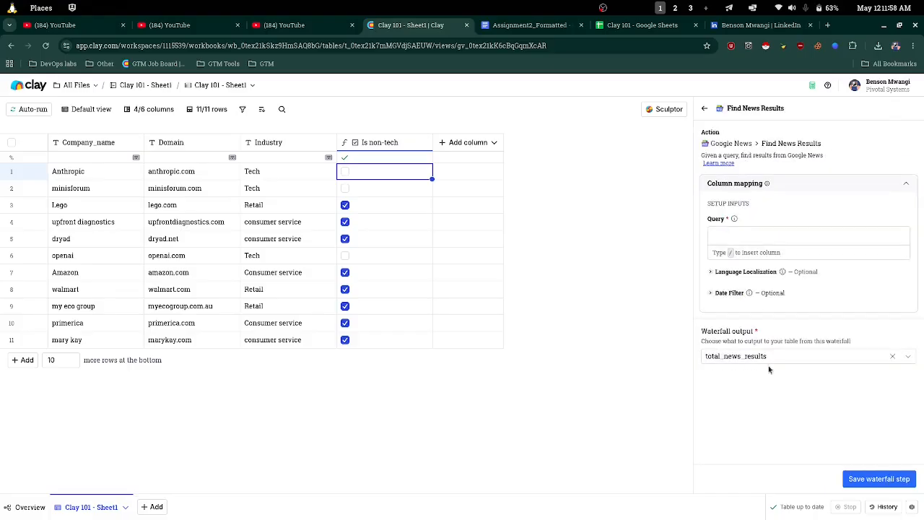
{"action": "left_click", "coordinate": [731, 294]}
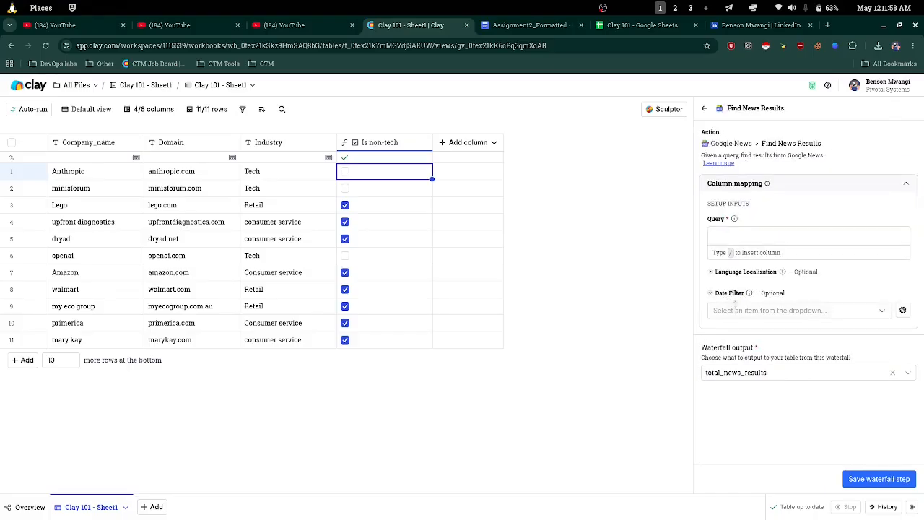
{"action": "left_click", "coordinate": [759, 309]}
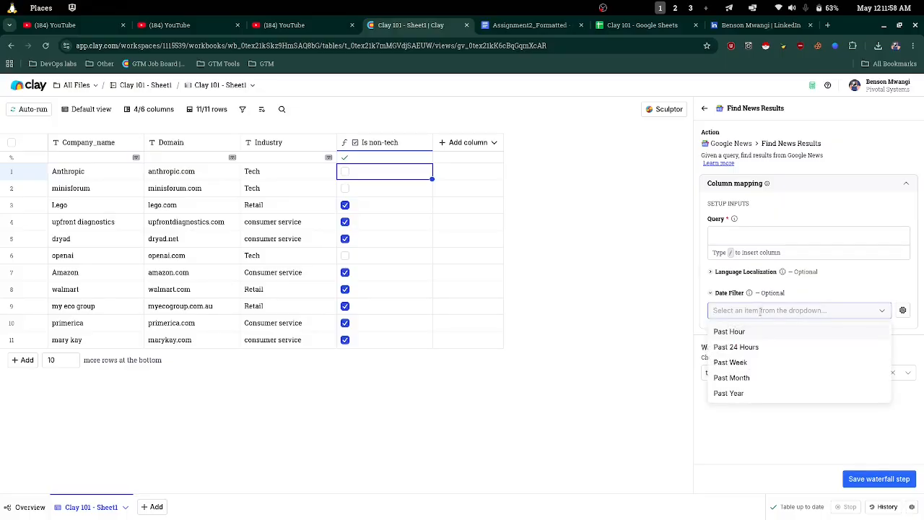
{"action": "left_click", "coordinate": [749, 383]}
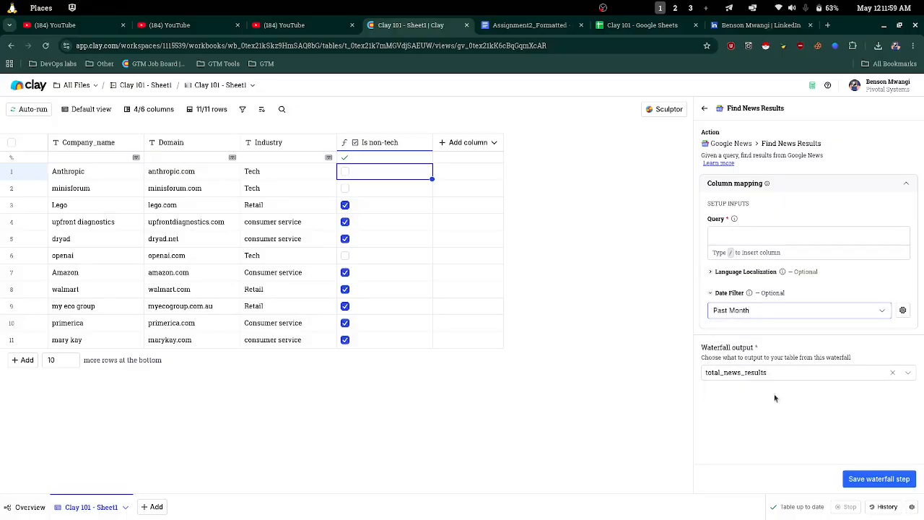
{"action": "left_click", "coordinate": [879, 478]}
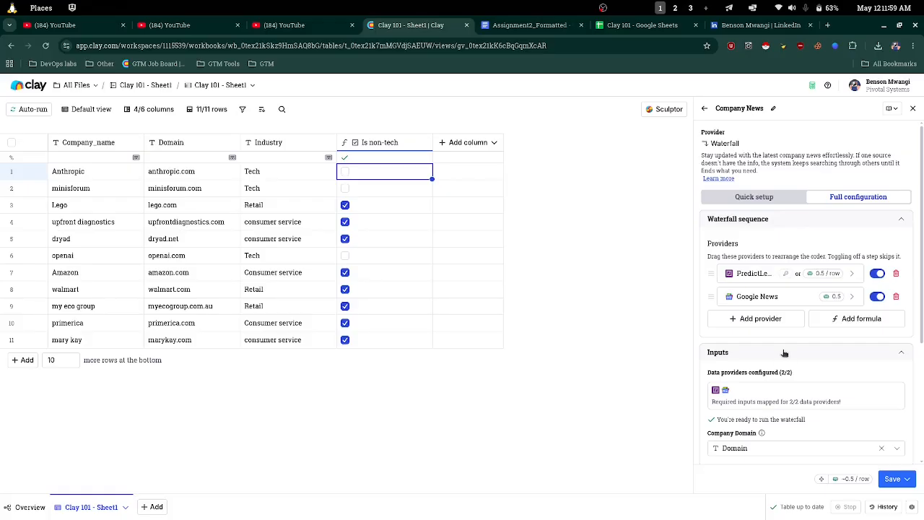
Add a run condition to the Company News waterfall reading "only run where the Is non-tech is true", referencing that column, and generate its formula
{"action": "scroll", "coordinate": [781, 361], "scroll_direction": "down", "scroll_amount": 3}
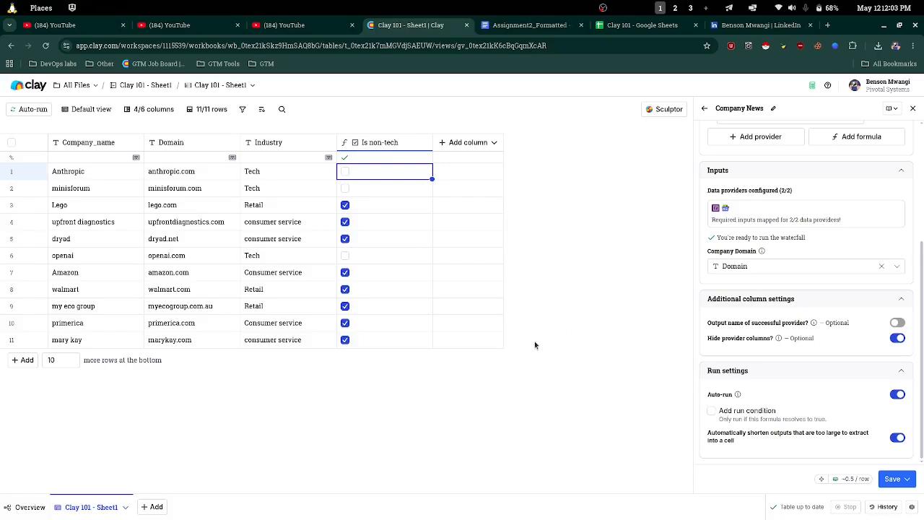
{"action": "left_click", "coordinate": [720, 414]}
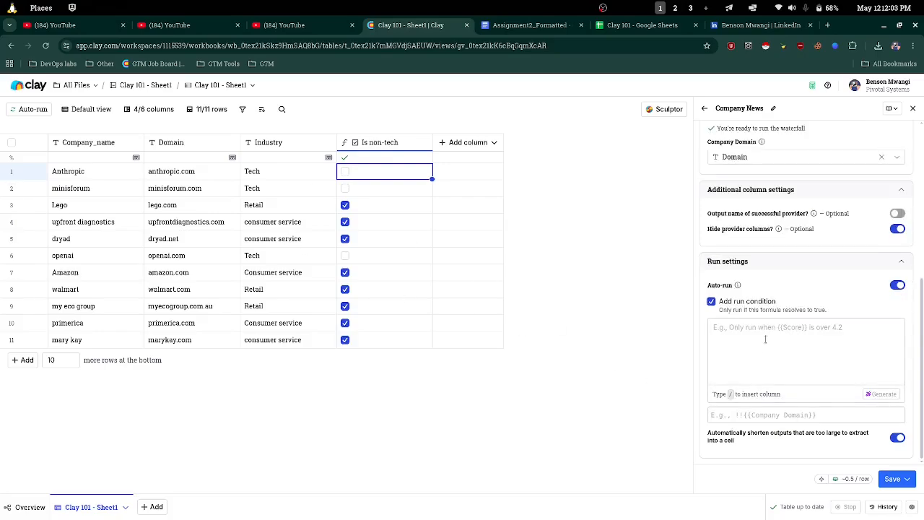
{"action": "left_click", "coordinate": [765, 334]}
{"action": "type", "text": "onl"}
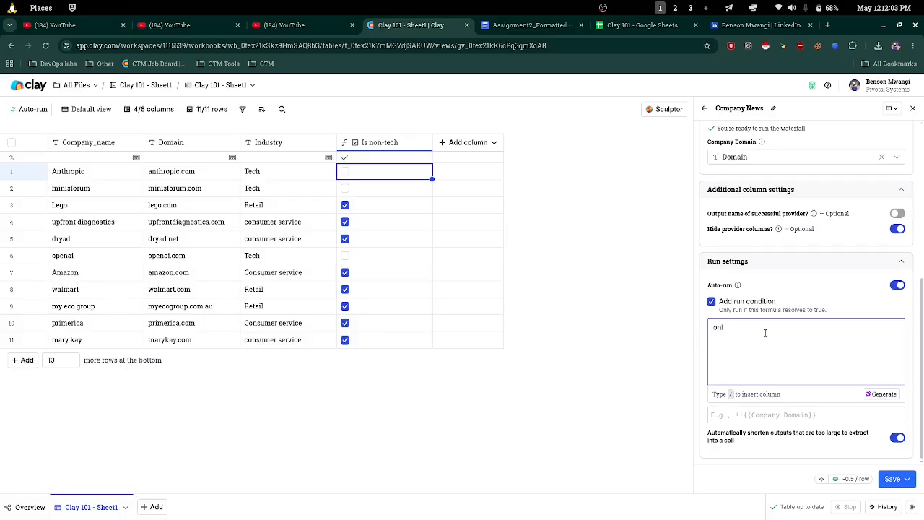
{"action": "type", "text": "y"}
{"action": "key", "text": "BackSpace"}
{"action": "type", "text": "y run where te"}
{"action": "key", "text": "BackSpace"}
{"action": "type", "text": "he no"}
{"action": "key", "text": "BackSpace"}
{"action": "key", "text": "BackSpace"}
{"action": "type", "text": "/"}
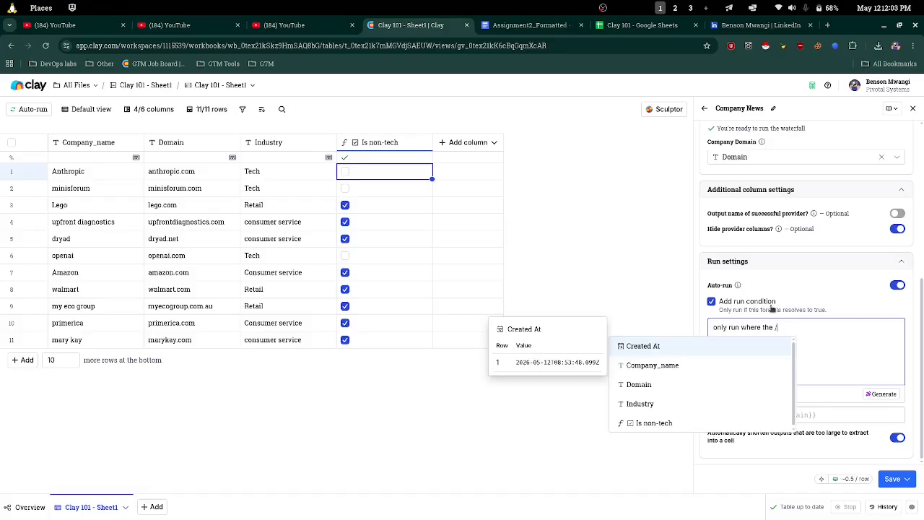
{"action": "type", "text": "i"}
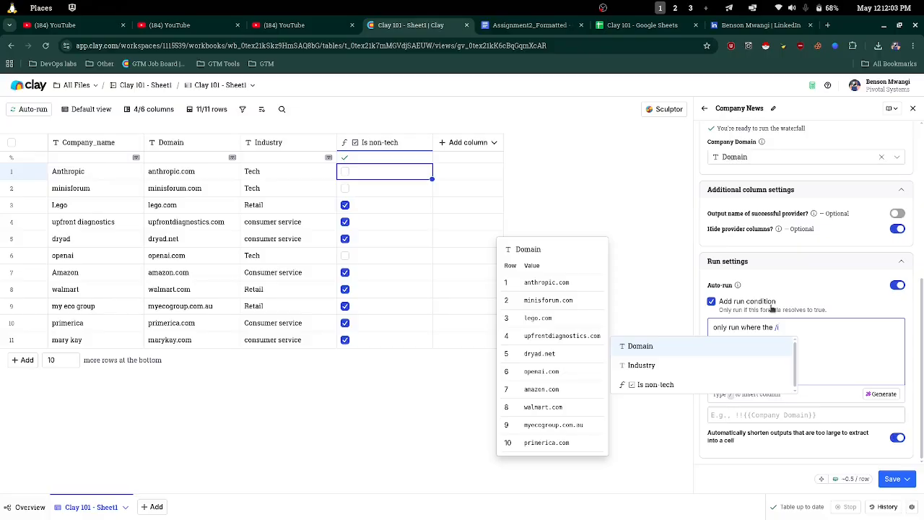
{"action": "key", "text": "Down"}
{"action": "key", "text": "Down"}
{"action": "key", "text": "Down"}
{"action": "key", "text": "Up"}
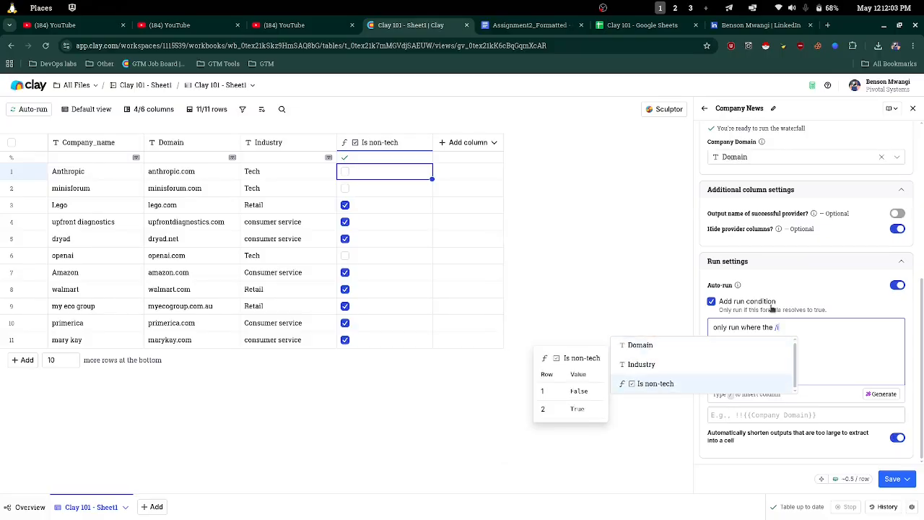
{"action": "key", "text": "Return"}
{"action": "type", "text": "i"}
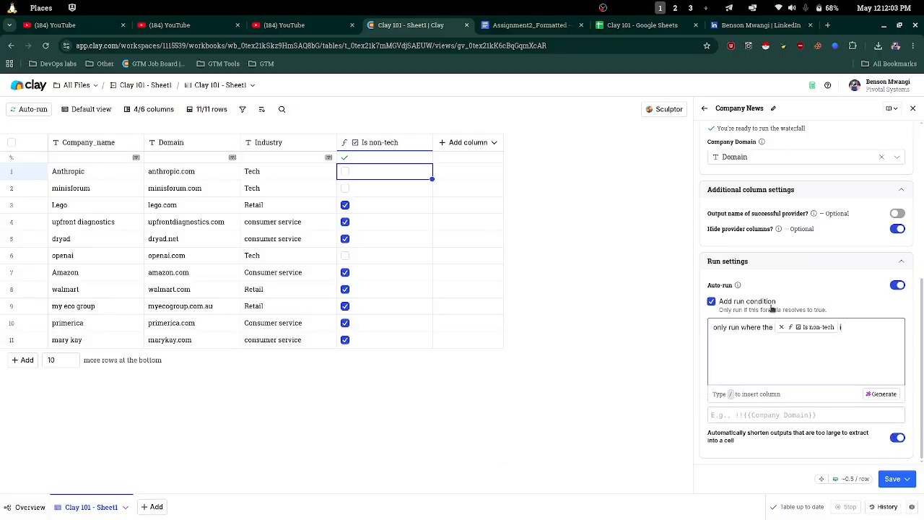
{"action": "type", "text": "s true"}
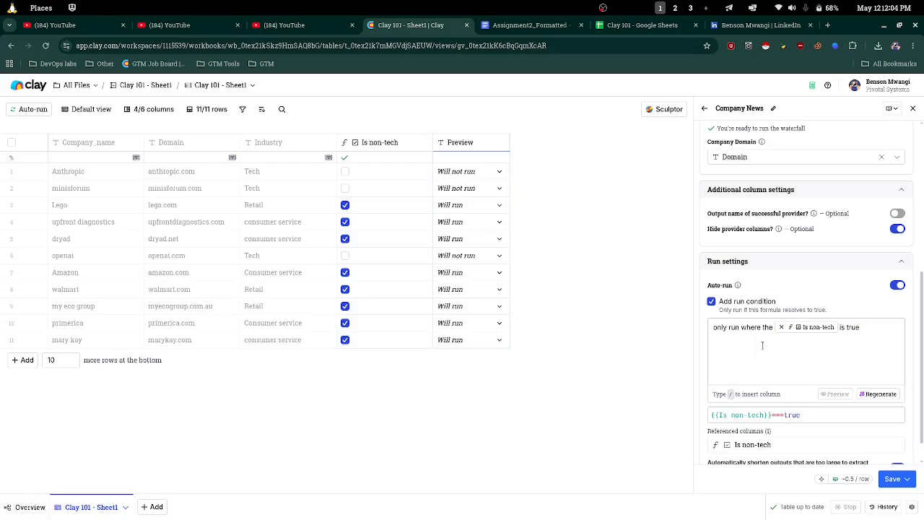
Save the Company News waterfall without running it, and run the column for the first 10 rows
{"action": "scroll", "coordinate": [798, 354], "scroll_direction": "down", "scroll_amount": 1}
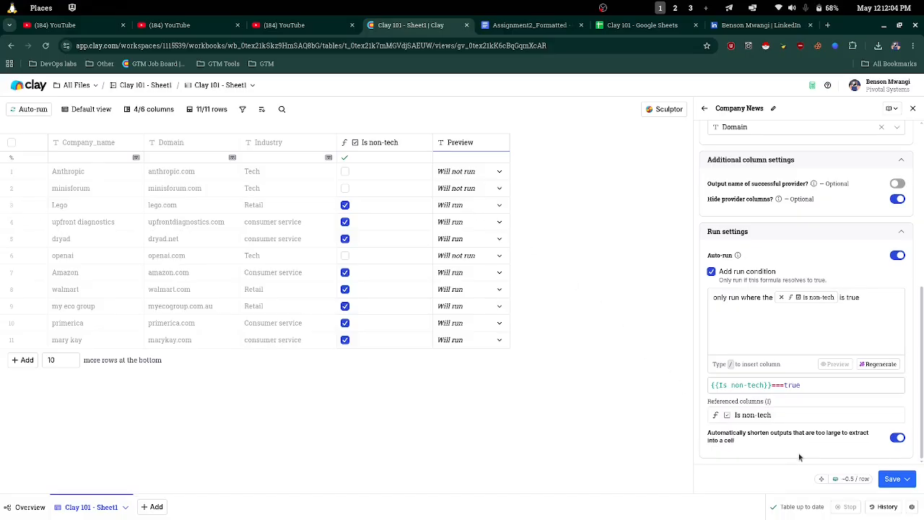
{"action": "left_click", "coordinate": [895, 481]}
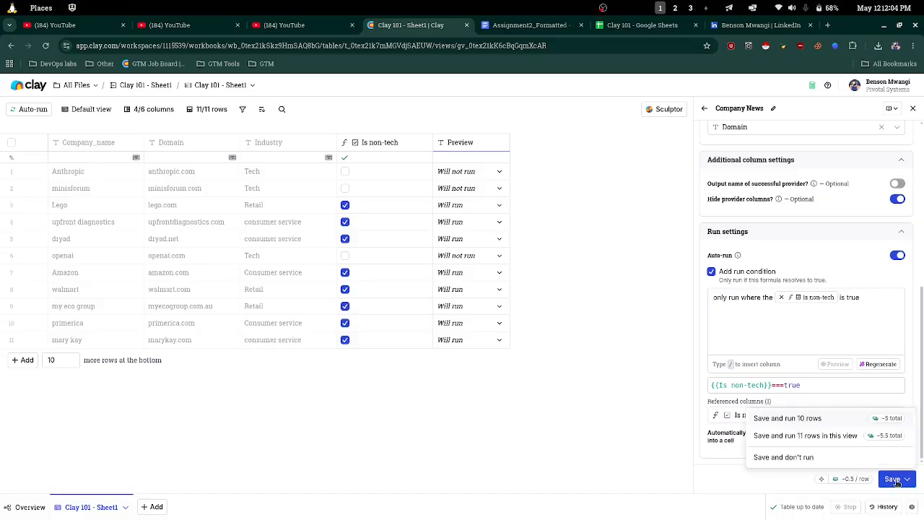
{"action": "left_click", "coordinate": [784, 461]}
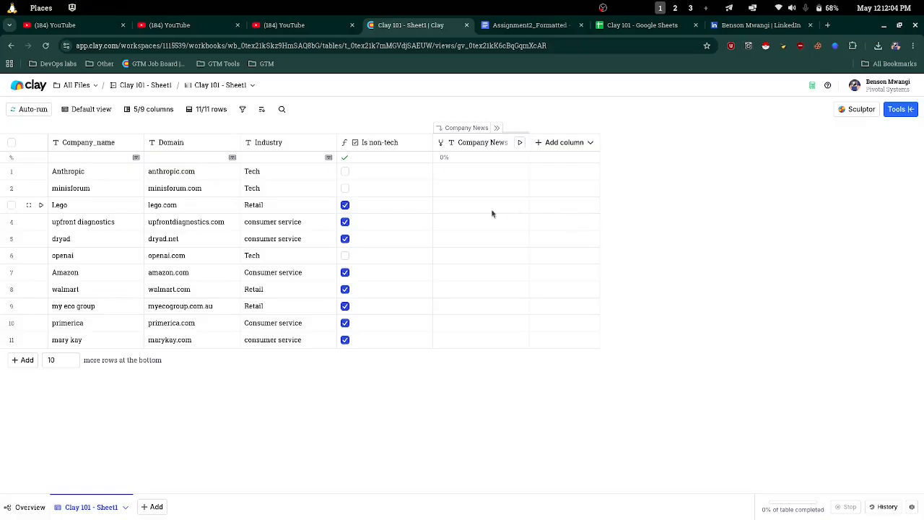
{"action": "left_click", "coordinate": [518, 143]}
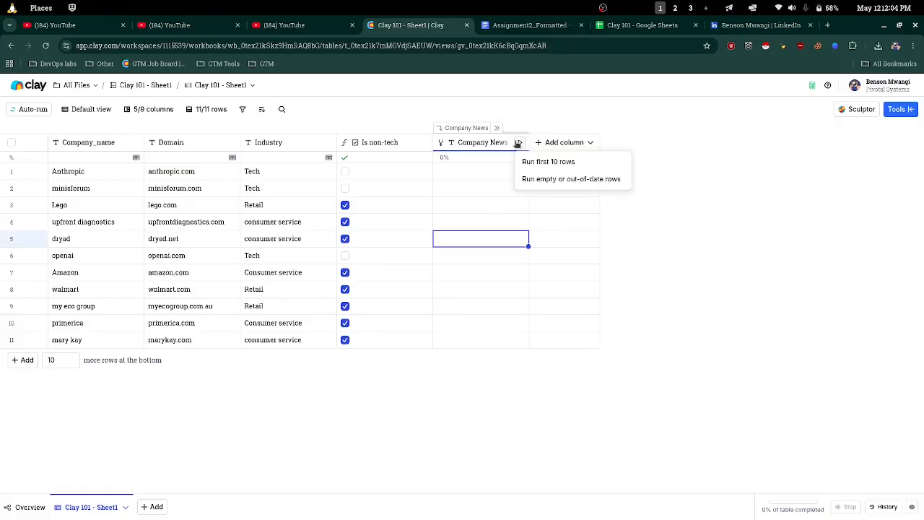
{"action": "left_click", "coordinate": [538, 162]}
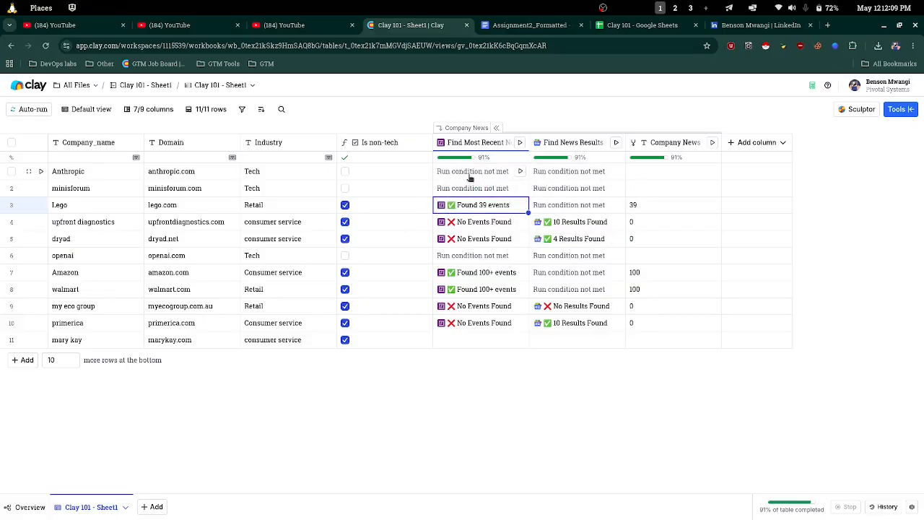
Examine Lego's most recent news results, checking the summaries and found dates of events 2, 0 and 38
{"action": "left_click", "coordinate": [458, 208]}
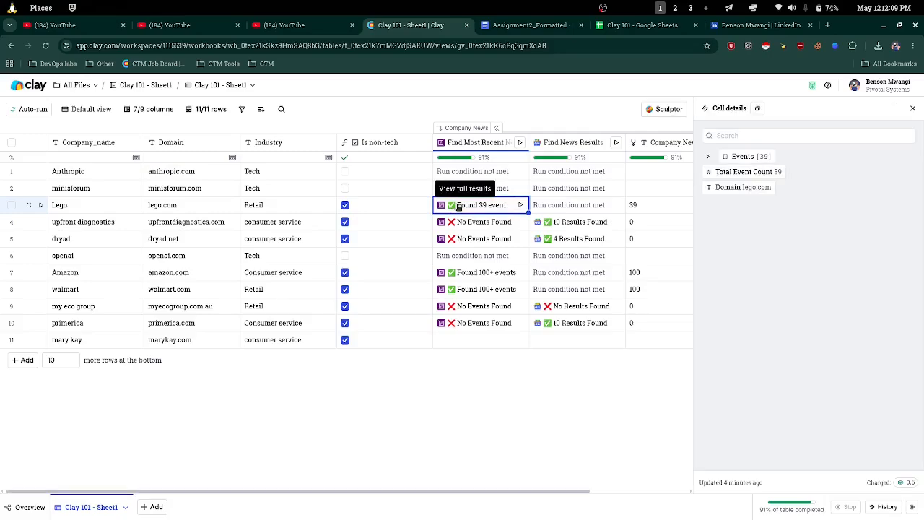
{"action": "left_click", "coordinate": [707, 157]}
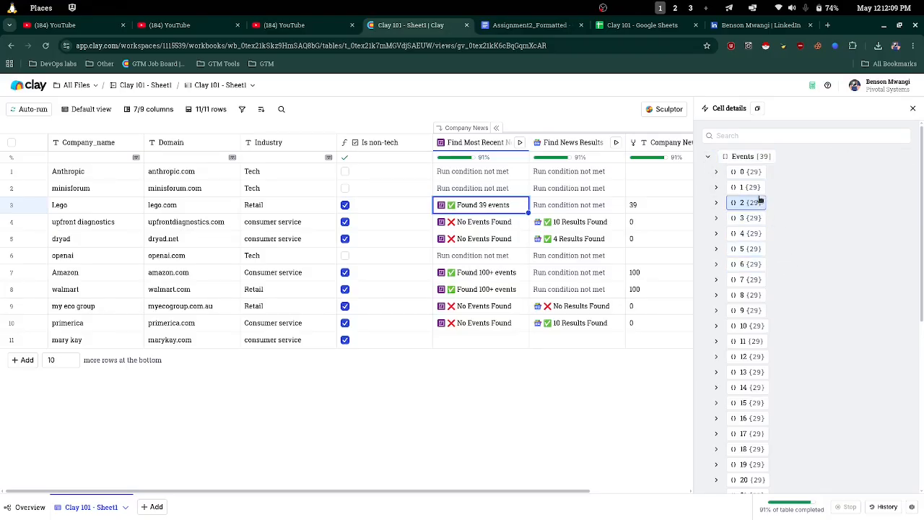
{"action": "left_click", "coordinate": [719, 204]}
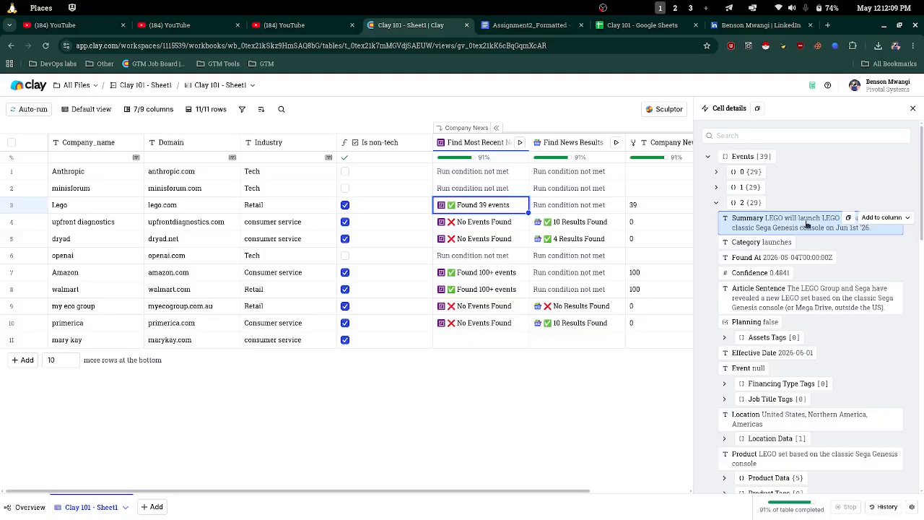
{"action": "left_click", "coordinate": [717, 203]}
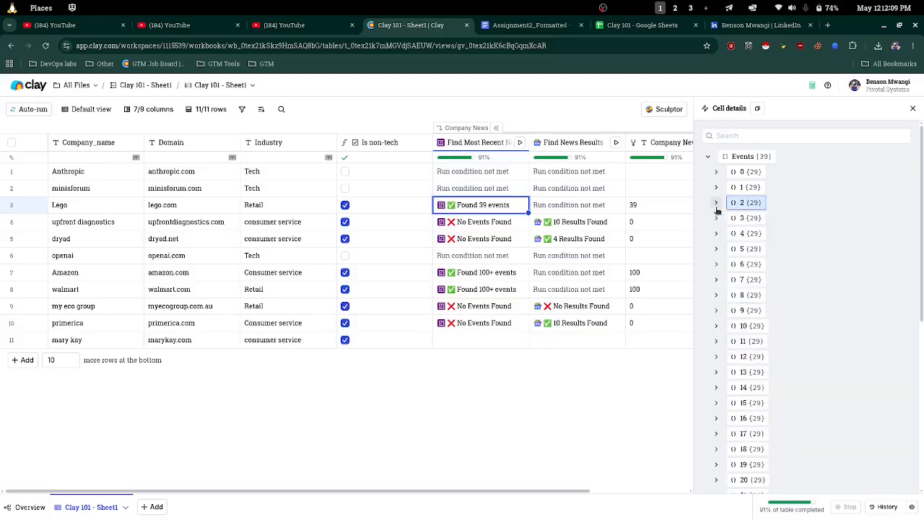
{"action": "left_click", "coordinate": [717, 171]}
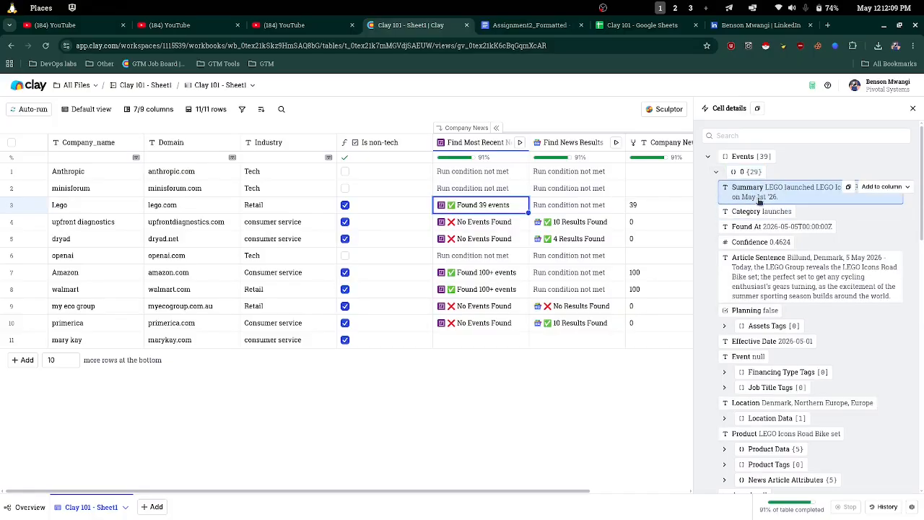
{"action": "left_click", "coordinate": [717, 171]}
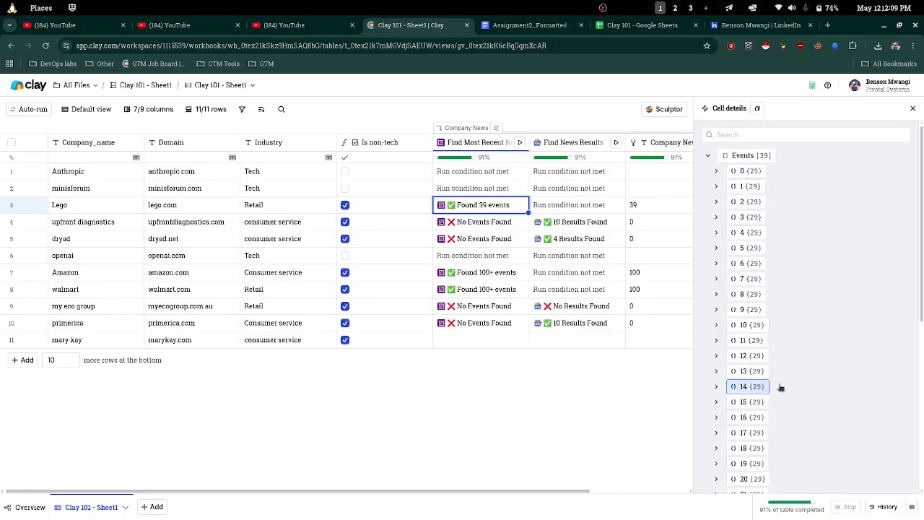
{"action": "scroll", "coordinate": [779, 386], "scroll_direction": "down", "scroll_amount": 5}
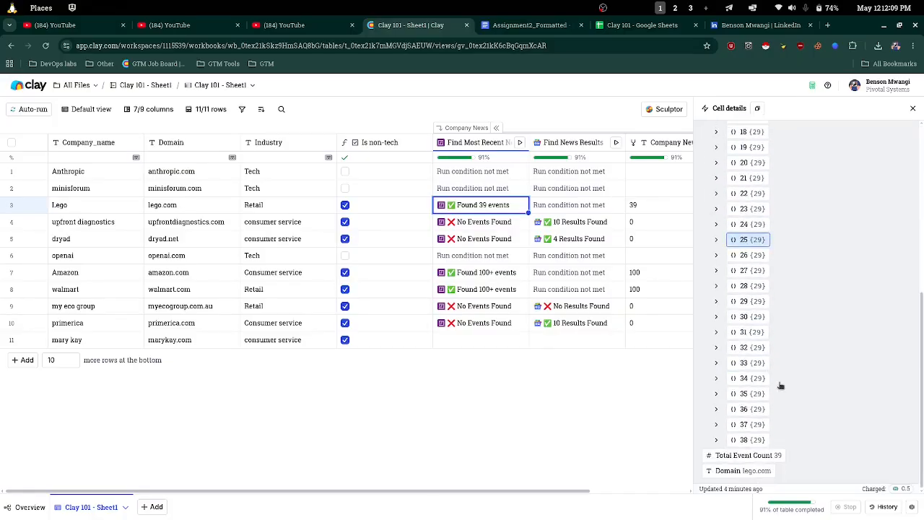
{"action": "left_click", "coordinate": [714, 440]}
{"action": "scroll", "coordinate": [774, 439], "scroll_direction": "down", "scroll_amount": 2}
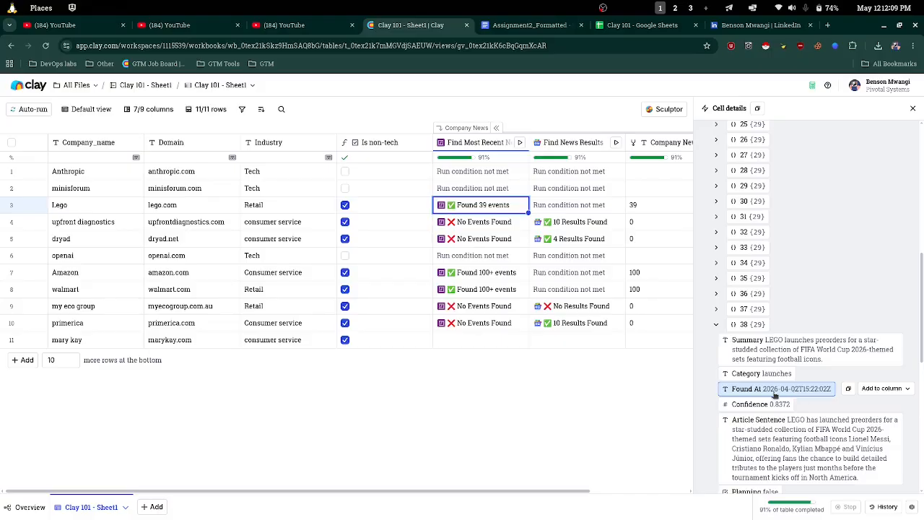
{"action": "left_click", "coordinate": [717, 326]}
{"action": "scroll", "coordinate": [723, 331], "scroll_direction": "up", "scroll_amount": 5}
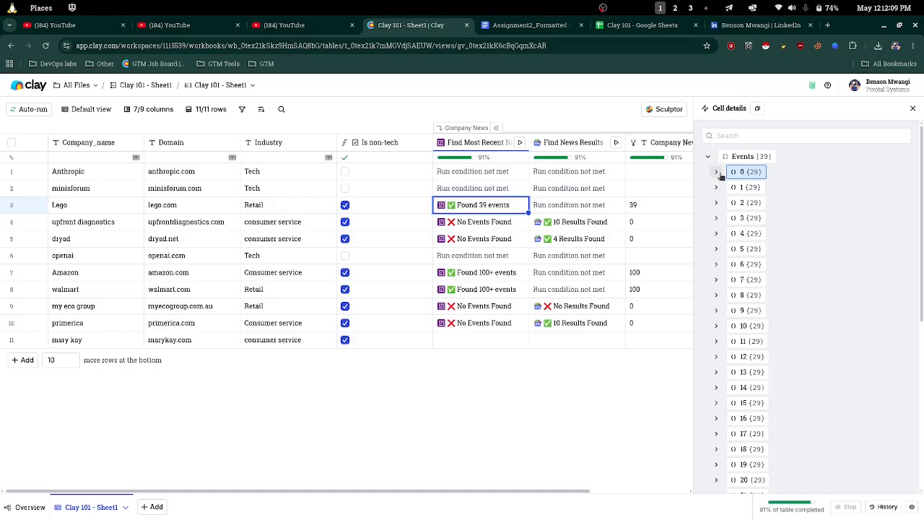
Add the Summary of Lego's event 0 as a new column named "Summary 1" and close the cell details
{"action": "left_click", "coordinate": [749, 175]}
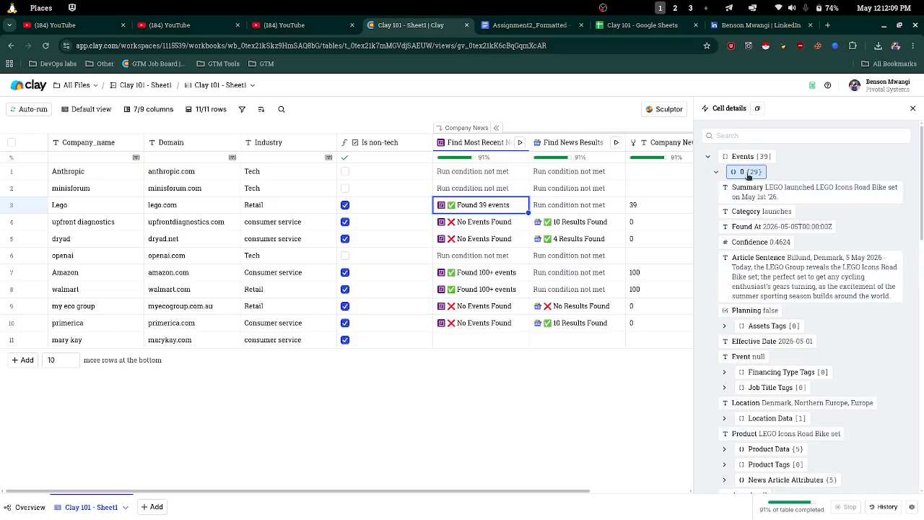
{"action": "left_click", "coordinate": [886, 188]}
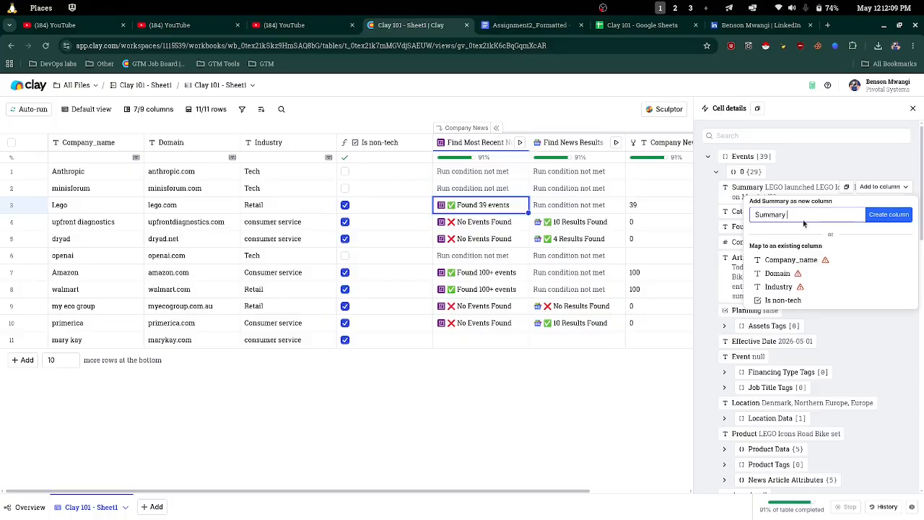
{"action": "type", "text": "1"}
{"action": "left_click", "coordinate": [881, 216]}
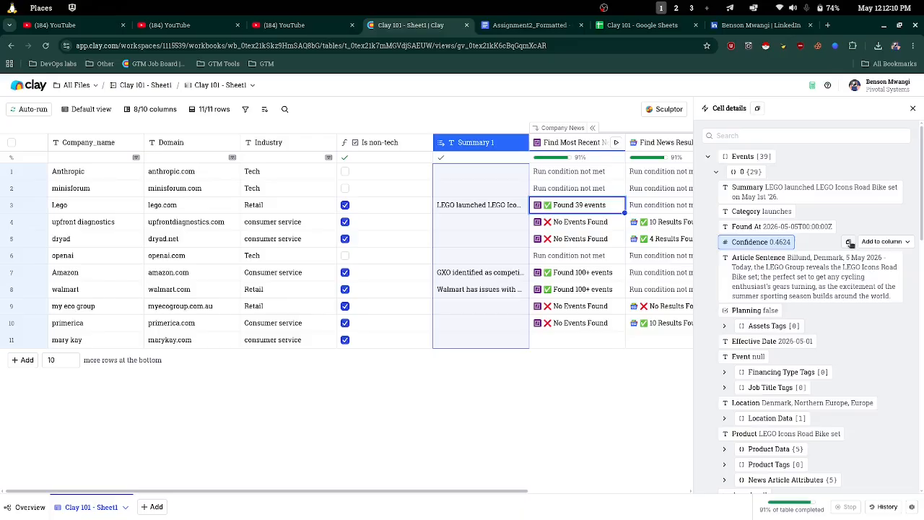
{"action": "left_click", "coordinate": [913, 109]}
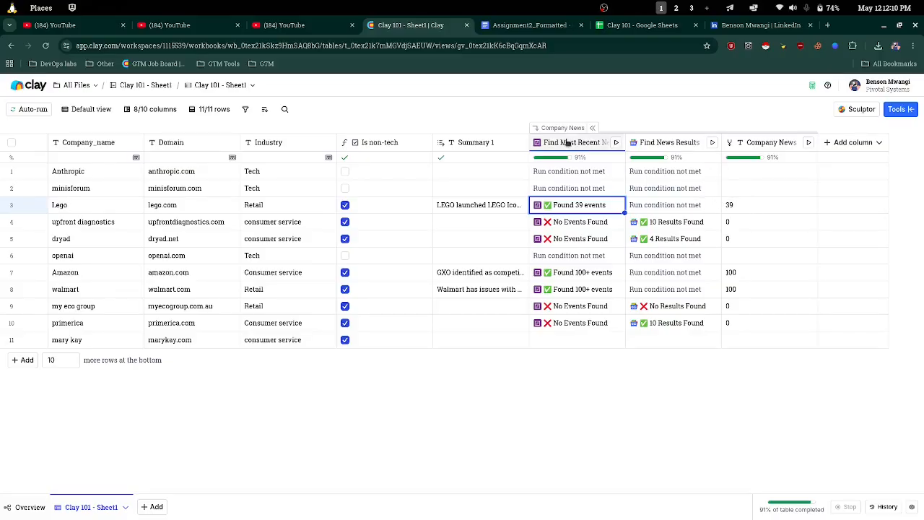
{"action": "left_click", "coordinate": [591, 128]}
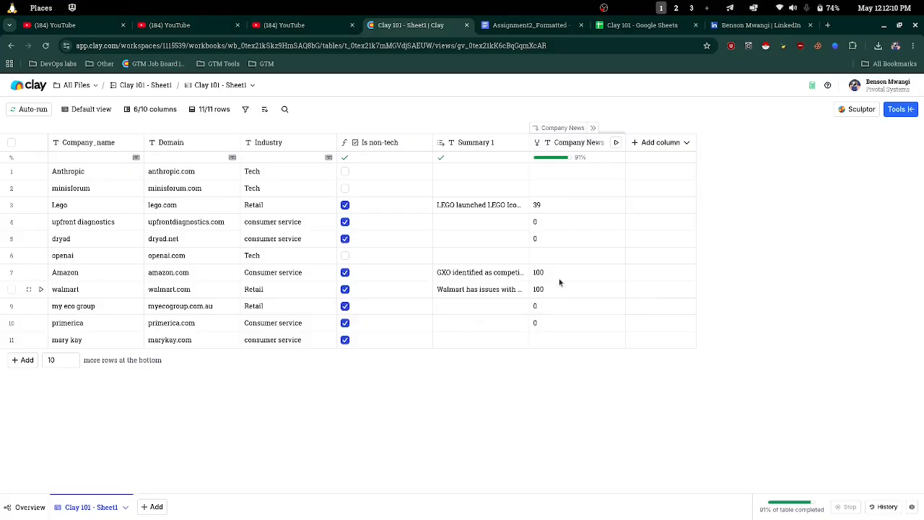
{"action": "left_click", "coordinate": [483, 305]}
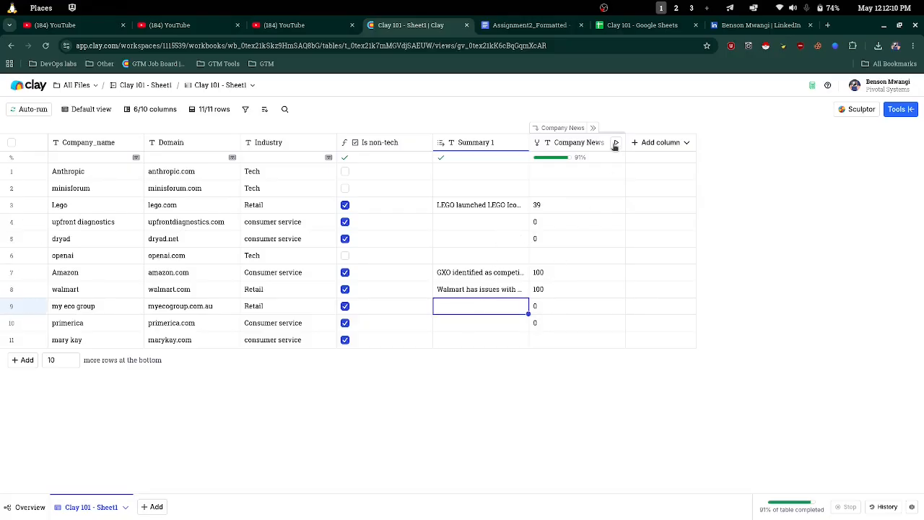
{"action": "left_click", "coordinate": [593, 128]}
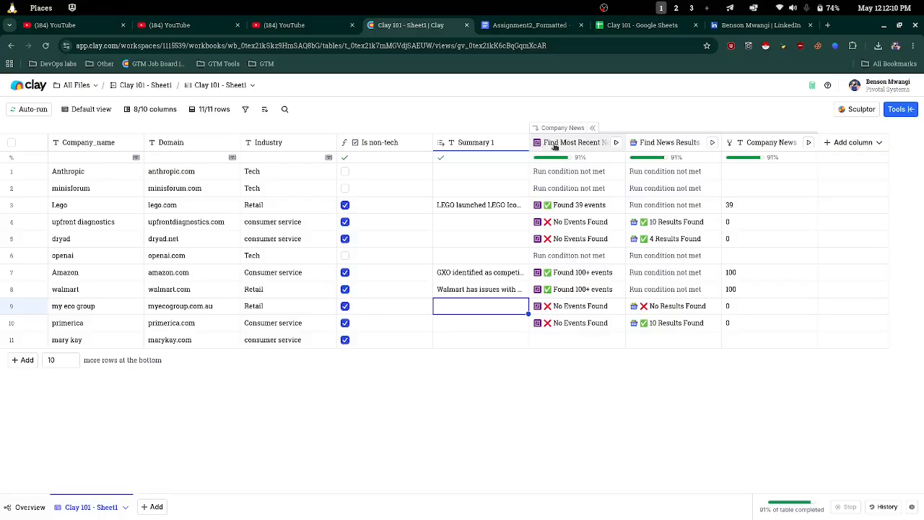
Map the Snippet of upfront diagnostics' news result 0 to the existing Summary 1 column, and collapse the Company News waterfall
{"action": "left_click", "coordinate": [660, 223]}
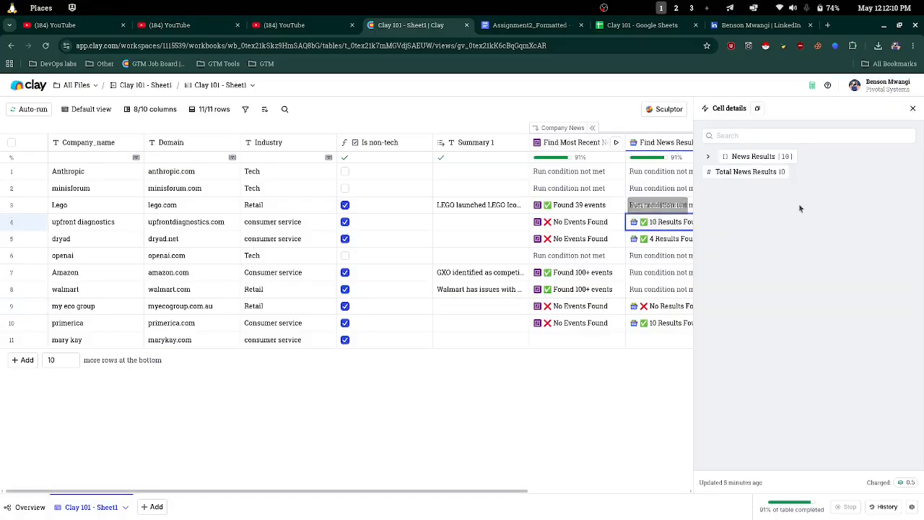
{"action": "left_click", "coordinate": [752, 156]}
{"action": "left_click", "coordinate": [736, 174]}
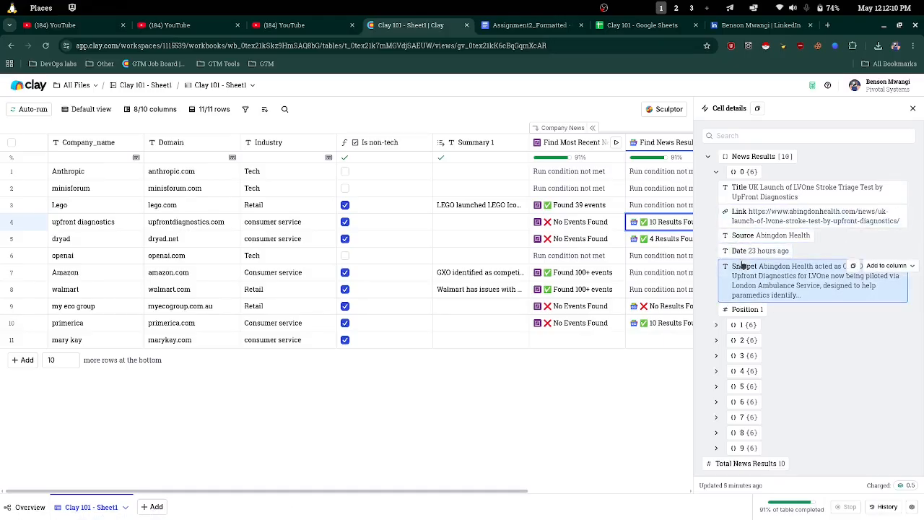
{"action": "left_click", "coordinate": [884, 266]}
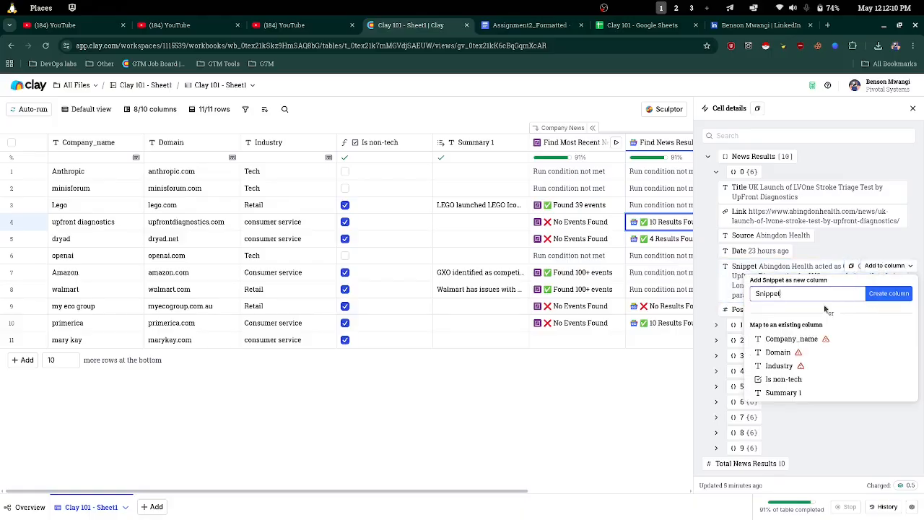
{"action": "left_click", "coordinate": [784, 393]}
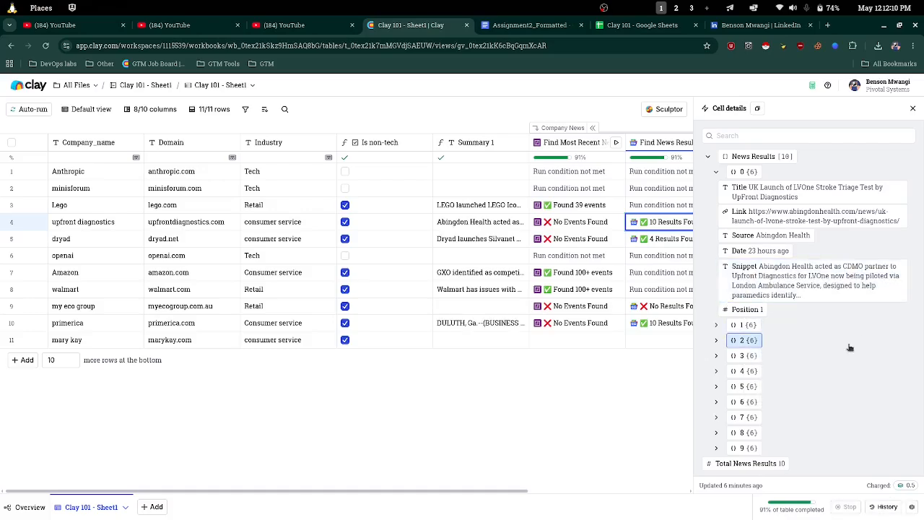
{"action": "left_click", "coordinate": [914, 108]}
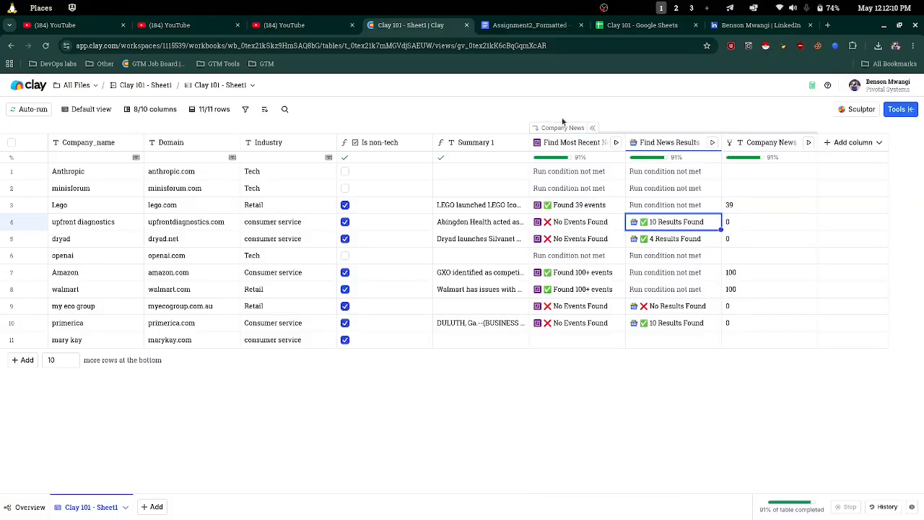
{"action": "left_click", "coordinate": [592, 127]}
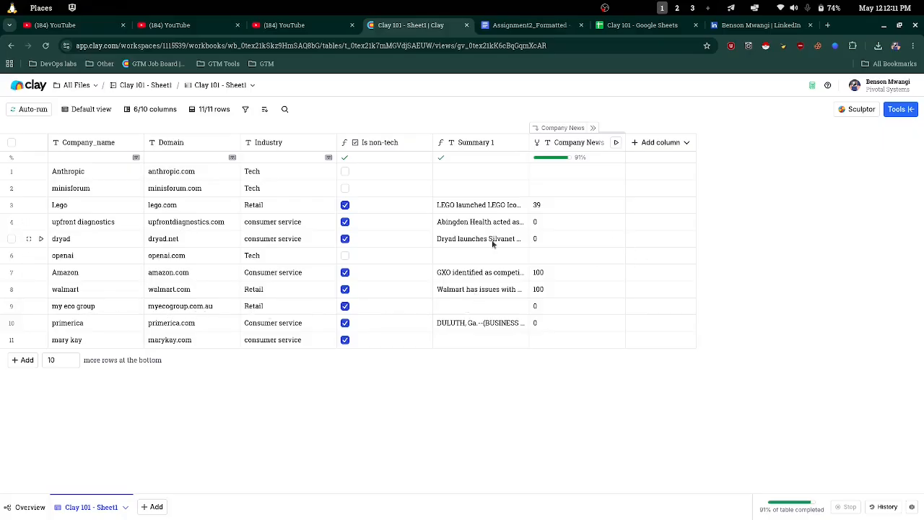
Review steps 5 and 6 of the Assignment2_Formatted document in Google Docs, and return to the Clay table
{"action": "left_click", "coordinate": [523, 25]}
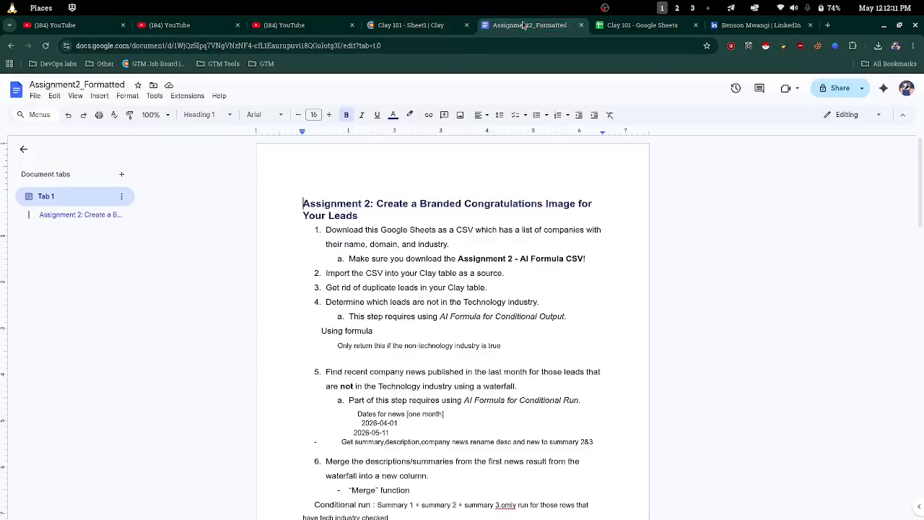
{"action": "scroll", "coordinate": [475, 351], "scroll_direction": "down", "scroll_amount": 3}
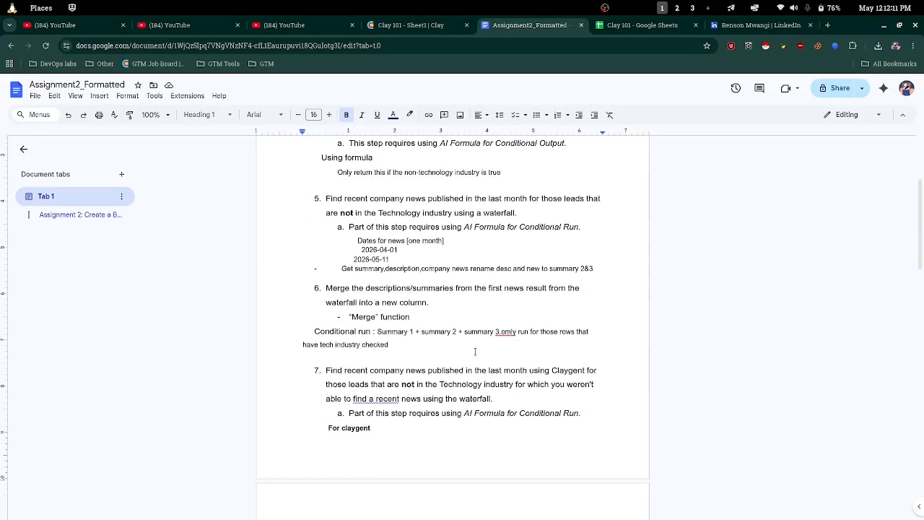
{"action": "scroll", "coordinate": [436, 307], "scroll_direction": "up", "scroll_amount": 1}
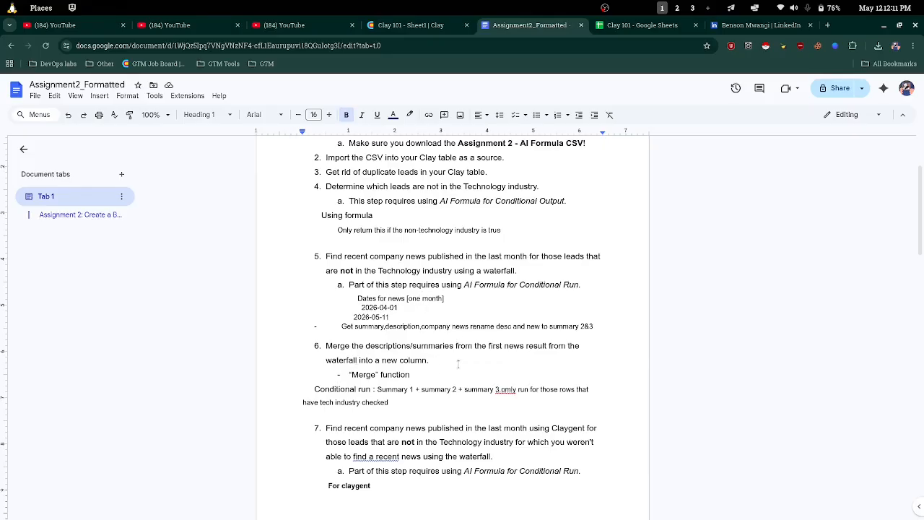
{"action": "left_click", "coordinate": [426, 26]}
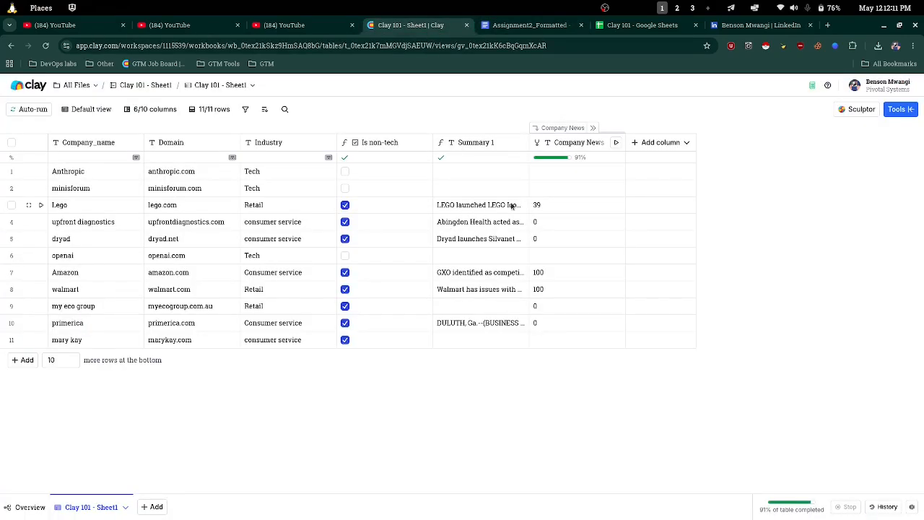
Add the Article Sentence of Lego's event 0 as a new column named "Description" and close the cell details
{"action": "left_click", "coordinate": [593, 128]}
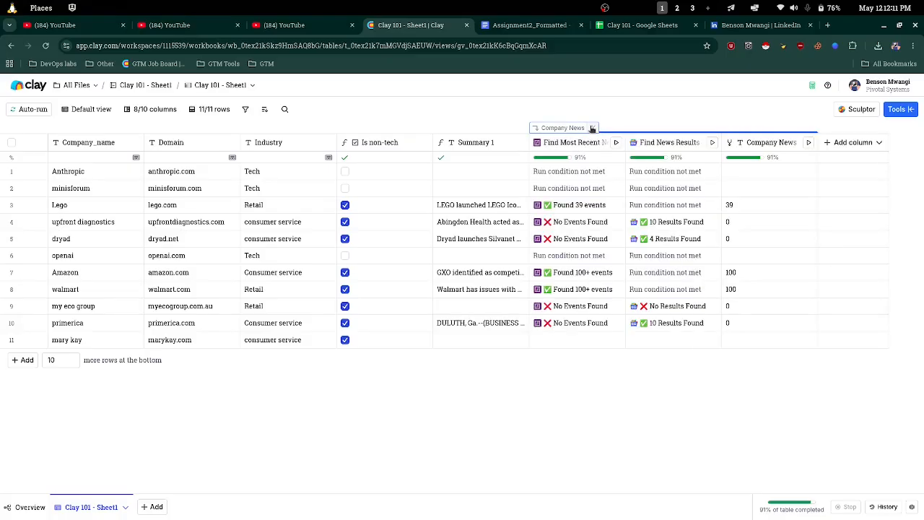
{"action": "left_click", "coordinate": [617, 205]}
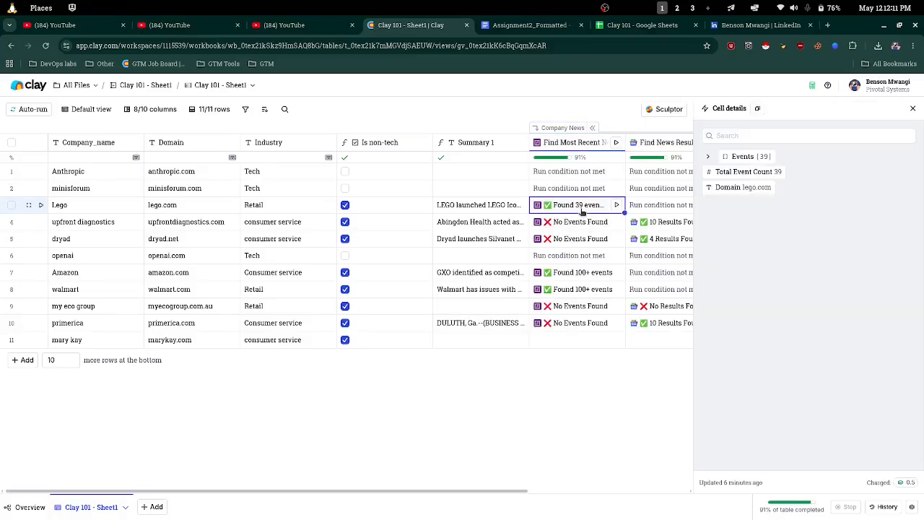
{"action": "left_click", "coordinate": [710, 158]}
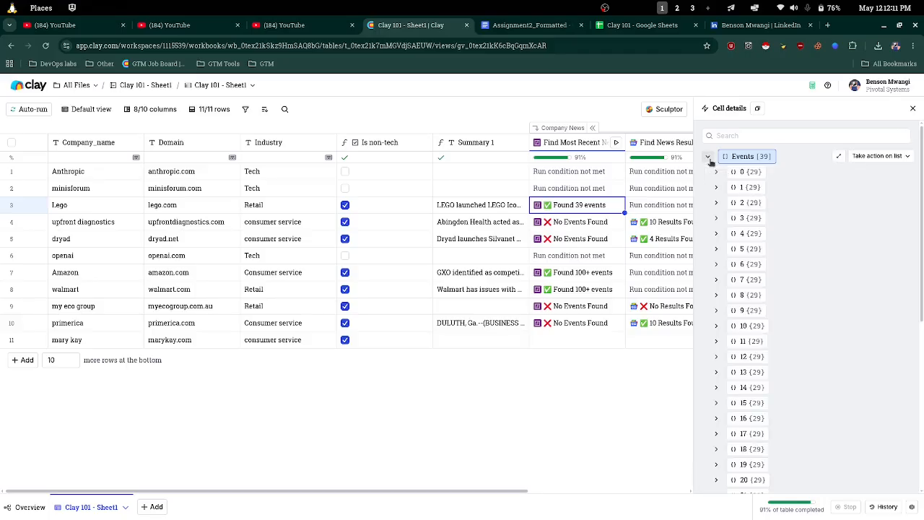
{"action": "left_click", "coordinate": [717, 171]}
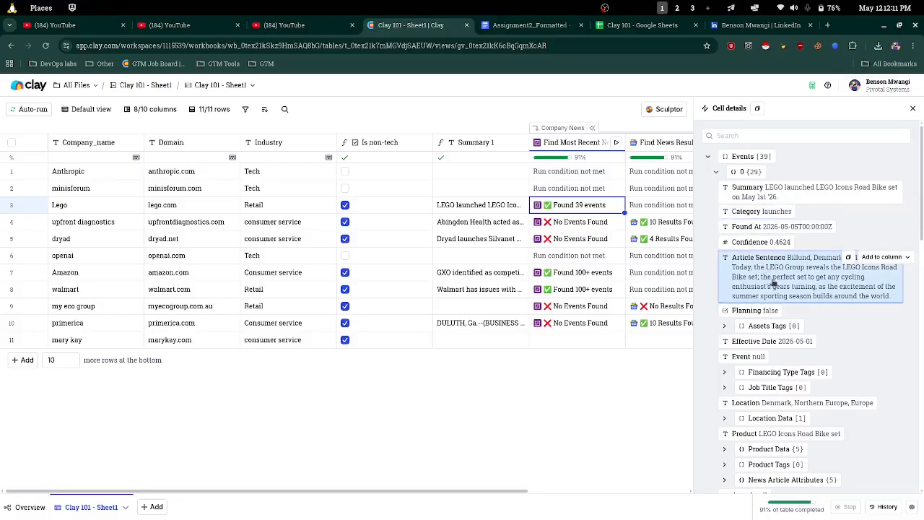
{"action": "left_click", "coordinate": [882, 257]}
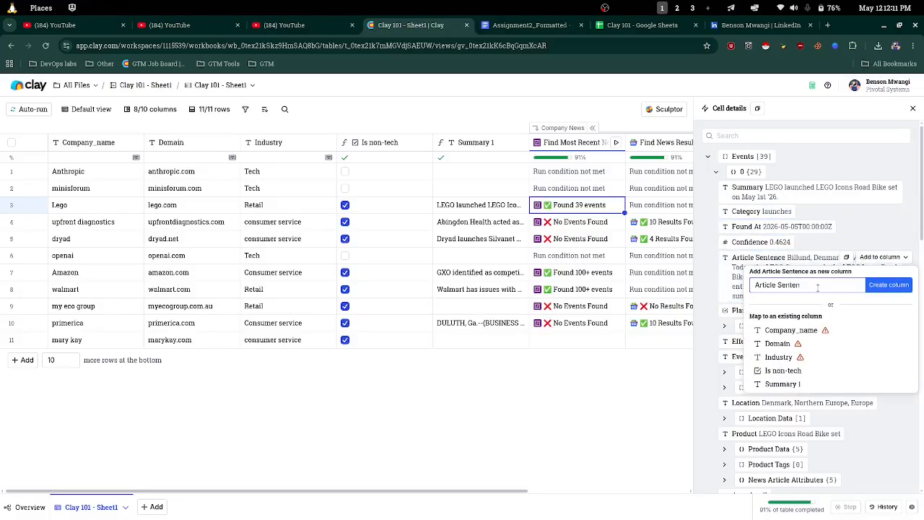
{"action": "key", "text": "BackSpace"}
{"action": "key", "text": "BackSpace"}
{"action": "key", "text": "BackSpace"}
{"action": "key", "text": "BackSpace"}
{"action": "key", "text": "BackSpace"}
{"action": "key", "text": "BackSpace"}
{"action": "key", "text": "BackSpace"}
{"action": "key", "text": "BackSpace"}
{"action": "key", "text": "BackSpace"}
{"action": "key", "text": "BackSpace"}
{"action": "key", "text": "BackSpace"}
{"action": "key", "text": "BackSpace"}
{"action": "key", "text": "BackSpace"}
{"action": "key", "text": "BackSpace"}
{"action": "type", "text": "Description"}
{"action": "left_click", "coordinate": [882, 286]}
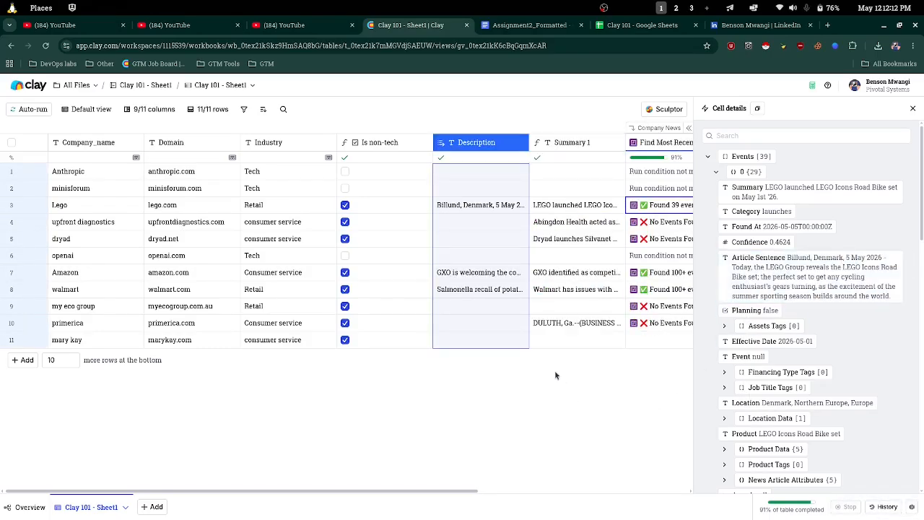
{"action": "left_click", "coordinate": [913, 109]}
Add the Title of upfront diagnostics' news result 0 as a new column named "summary 2", and collapse the Company News waterfall
{"action": "left_click", "coordinate": [745, 225]}
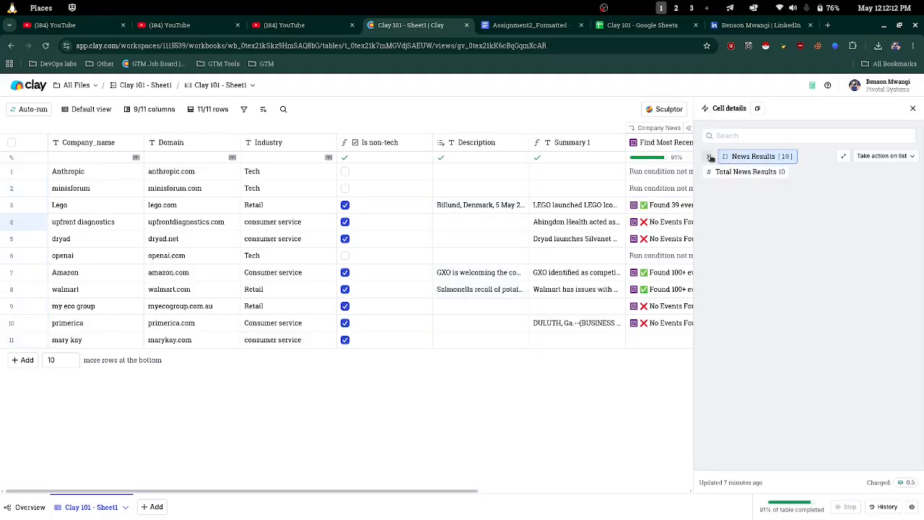
{"action": "left_click", "coordinate": [711, 157]}
{"action": "left_click", "coordinate": [741, 173]}
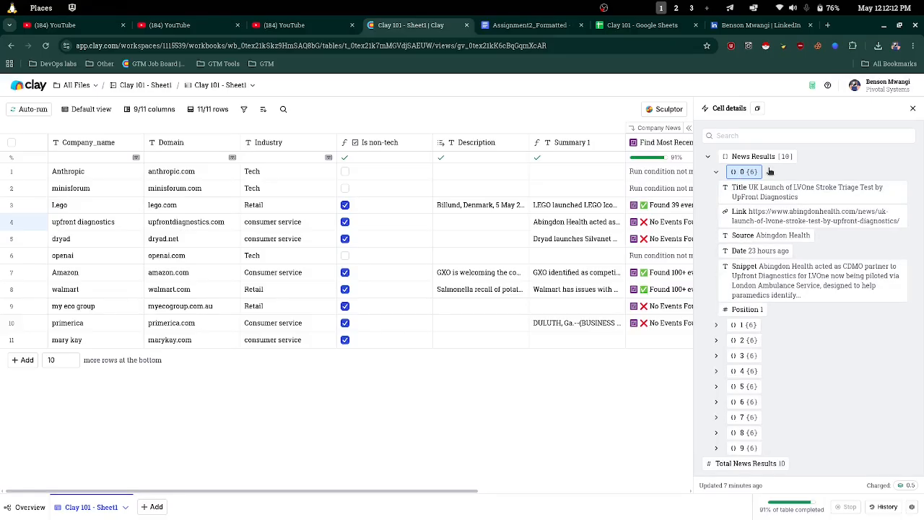
{"action": "mouse_move", "coordinate": [770, 196]}
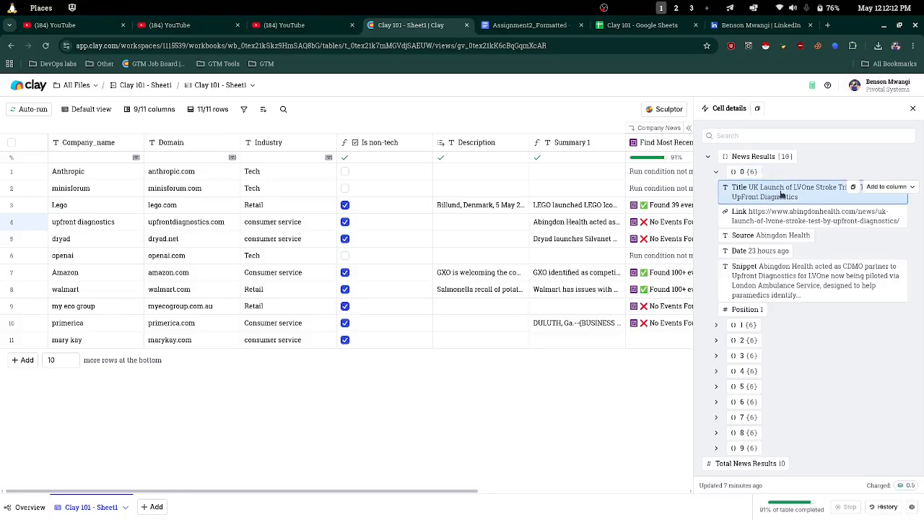
{"action": "left_click", "coordinate": [879, 189]}
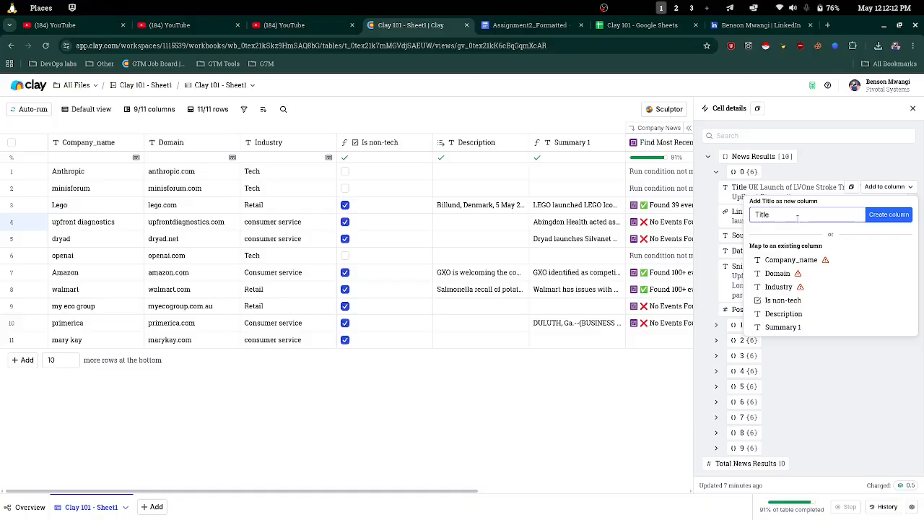
{"action": "key", "text": "BackSpace"}
{"action": "key", "text": "BackSpace"}
{"action": "key", "text": "BackSpace"}
{"action": "type", "text": "summa"}
{"action": "left_click", "coordinate": [891, 216]}
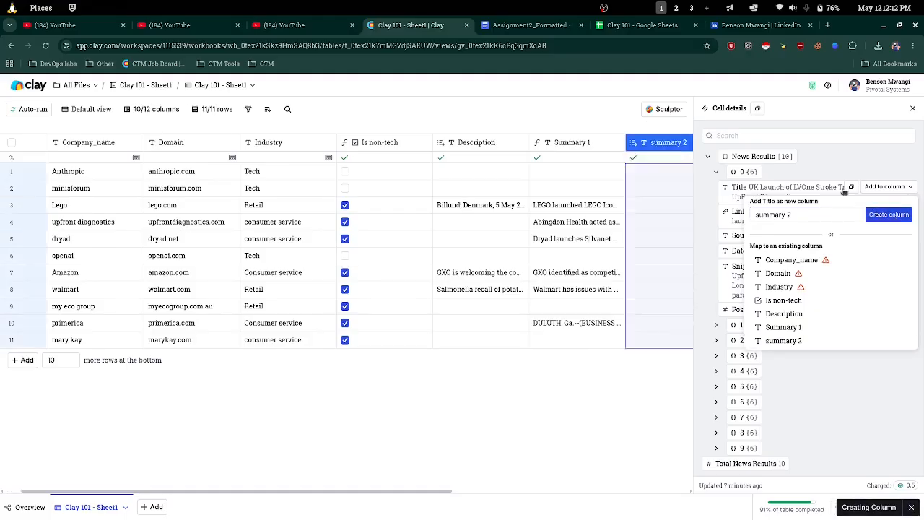
{"action": "left_click", "coordinate": [914, 109]}
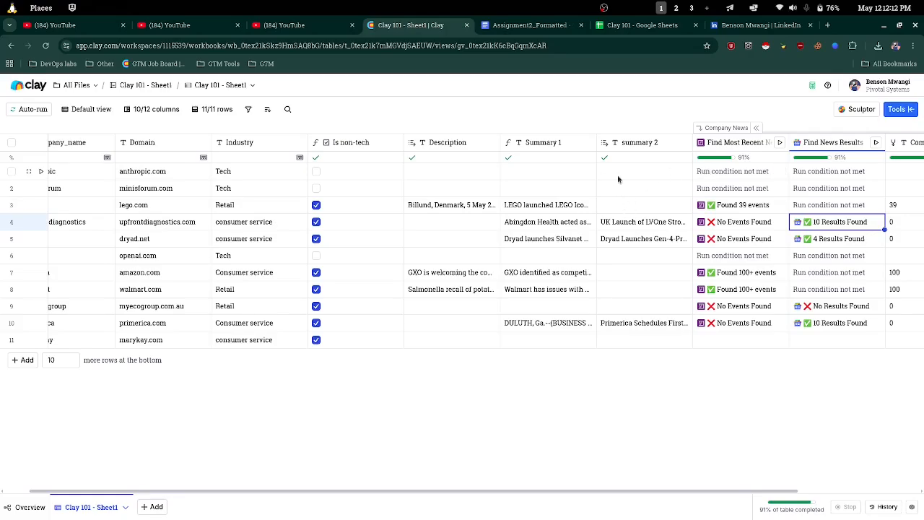
{"action": "left_click", "coordinate": [756, 128]}
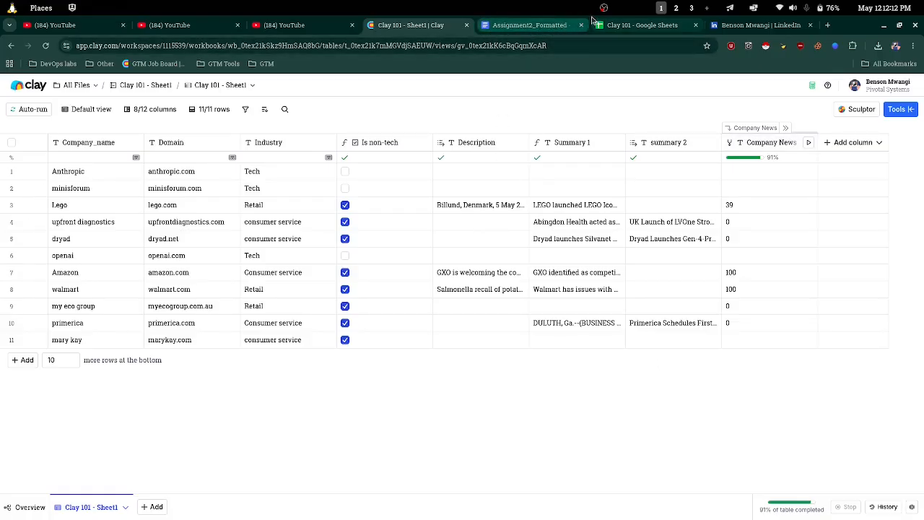
Check step 6 of the assignment document, and add a merge column in Clay with the AI formula generator open for its first input
{"action": "left_click", "coordinate": [542, 24]}
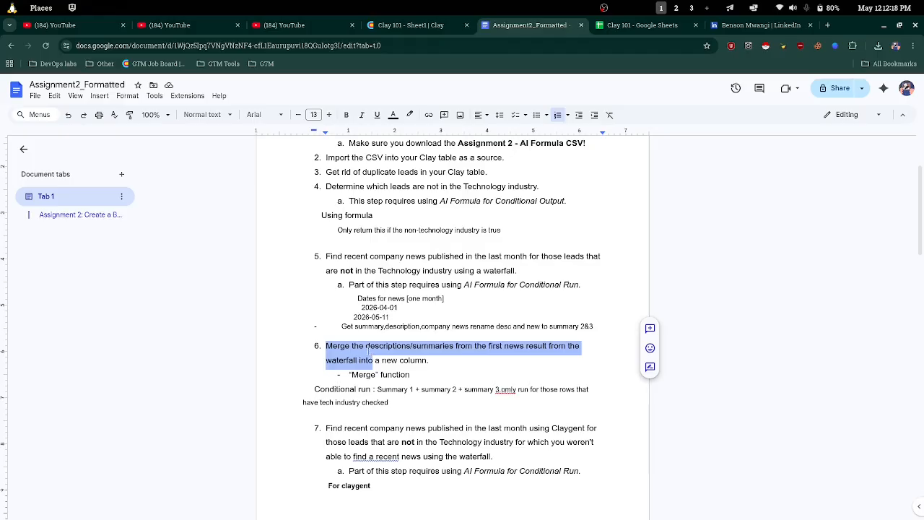
{"action": "left_click", "coordinate": [398, 25]}
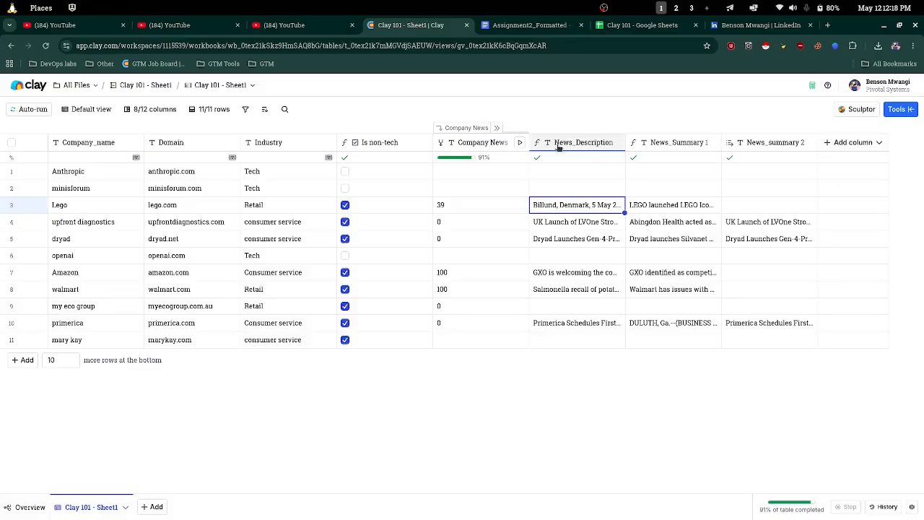
{"action": "left_click", "coordinate": [835, 144]}
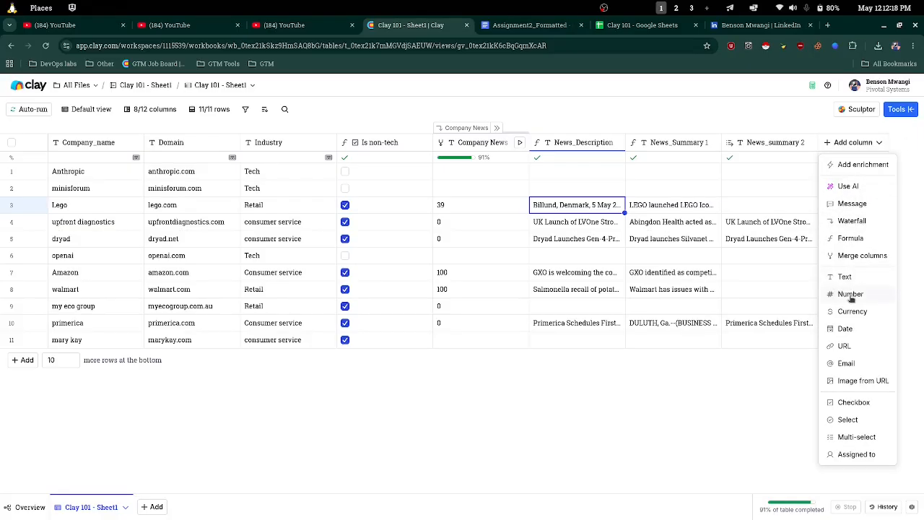
{"action": "left_click", "coordinate": [854, 256]}
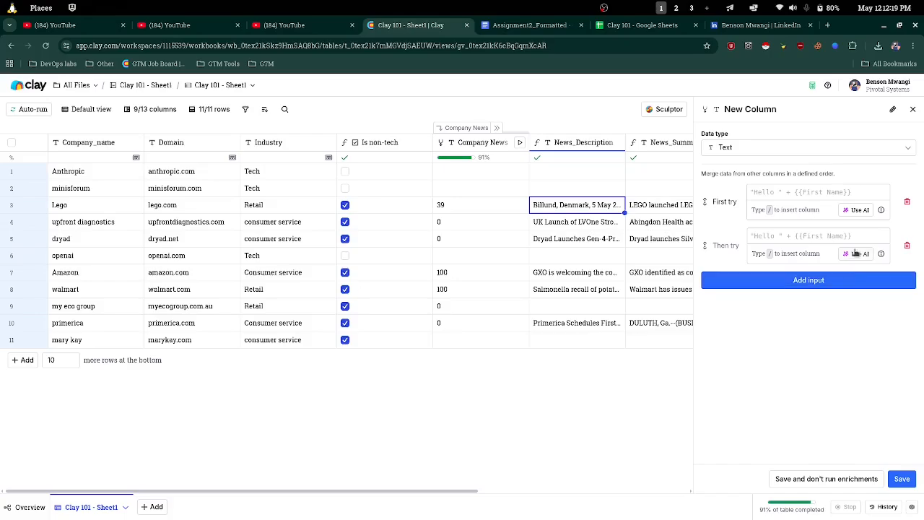
{"action": "left_click", "coordinate": [854, 209]}
{"action": "left_click", "coordinate": [747, 191]}
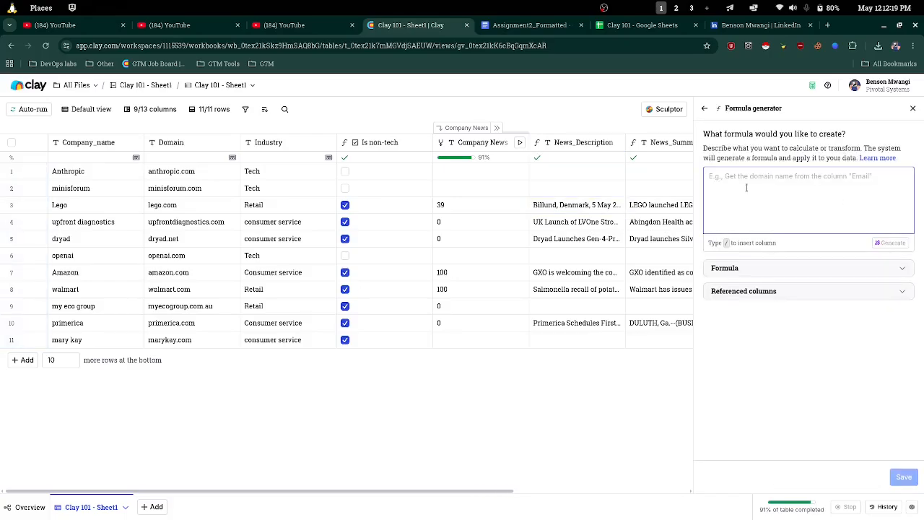
Begin the formula prompt with "merge the News_Description and the News_Summary 1", inserting both names as column references
{"action": "type", "text": "merge the"}
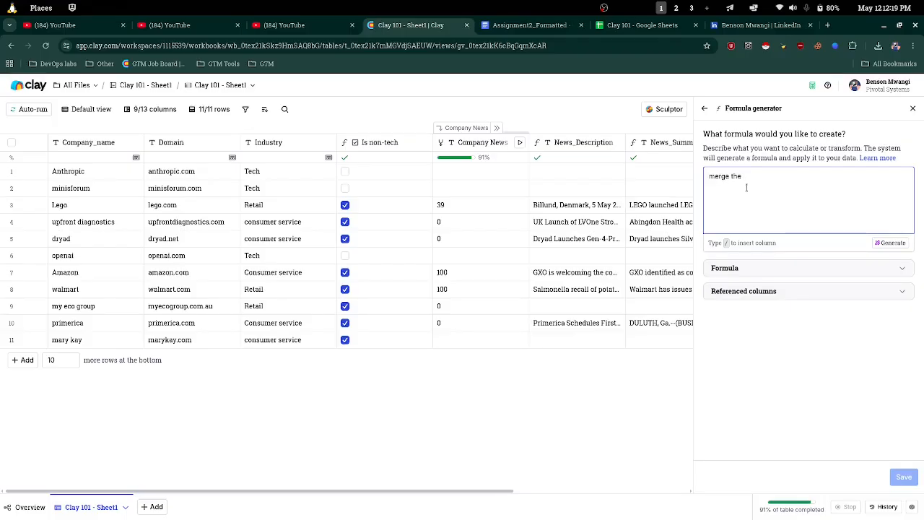
{"action": "type", "text": " /de"}
{"action": "key", "text": "BackSpace"}
{"action": "key", "text": "BackSpace"}
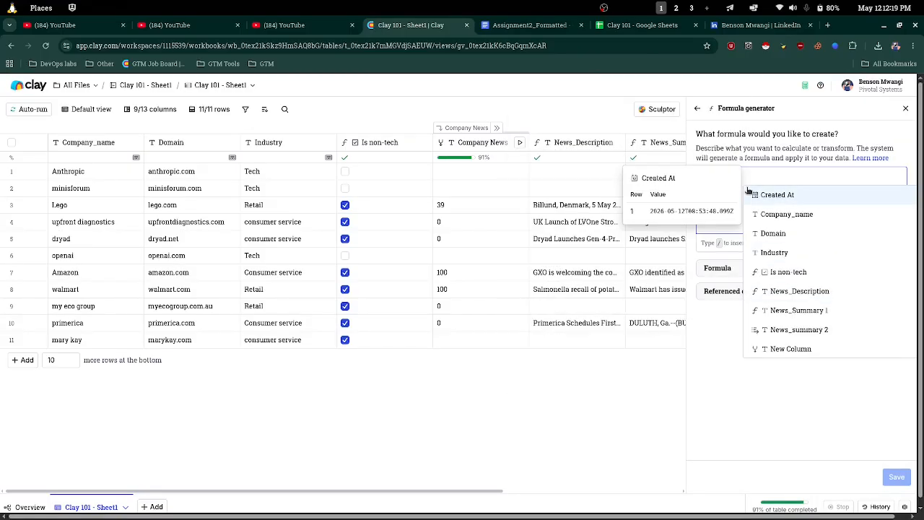
{"action": "type", "text": "new"}
{"action": "key", "text": "Down"}
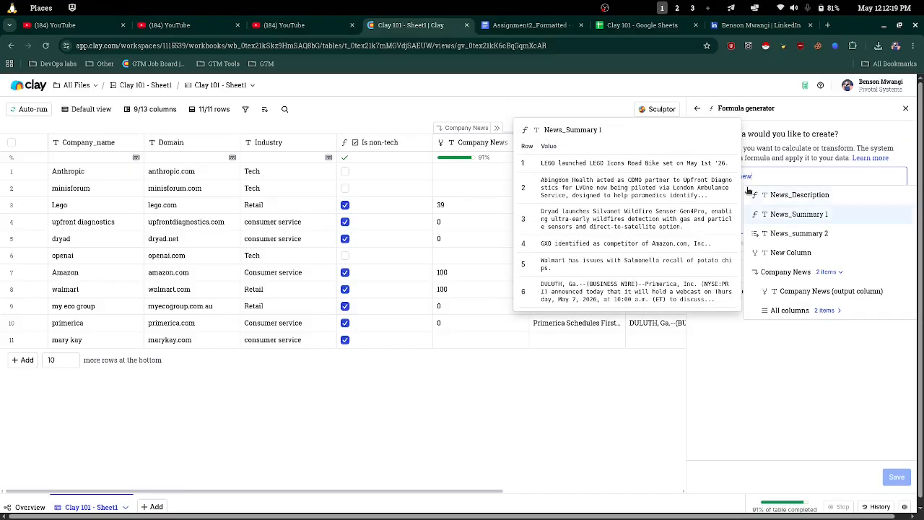
{"action": "left_click", "coordinate": [748, 193]}
{"action": "type", "text": "an"}
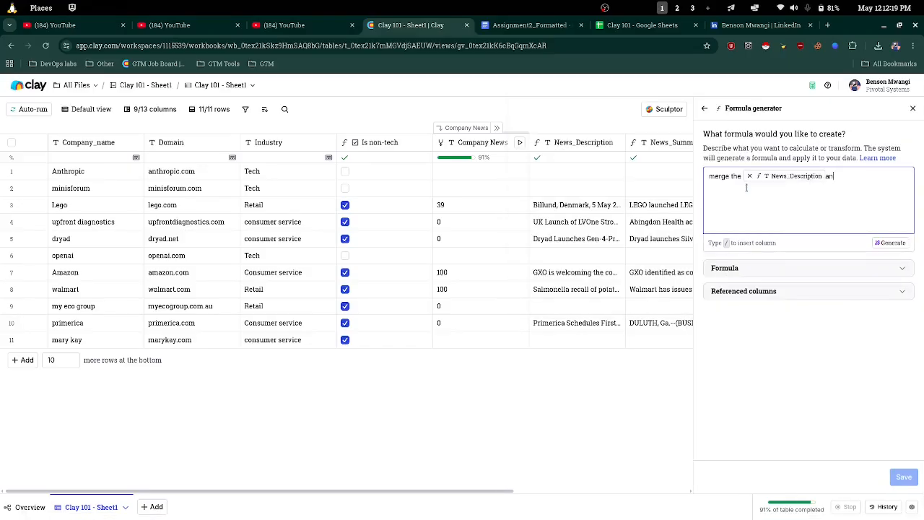
{"action": "type", "text": "d the /new"}
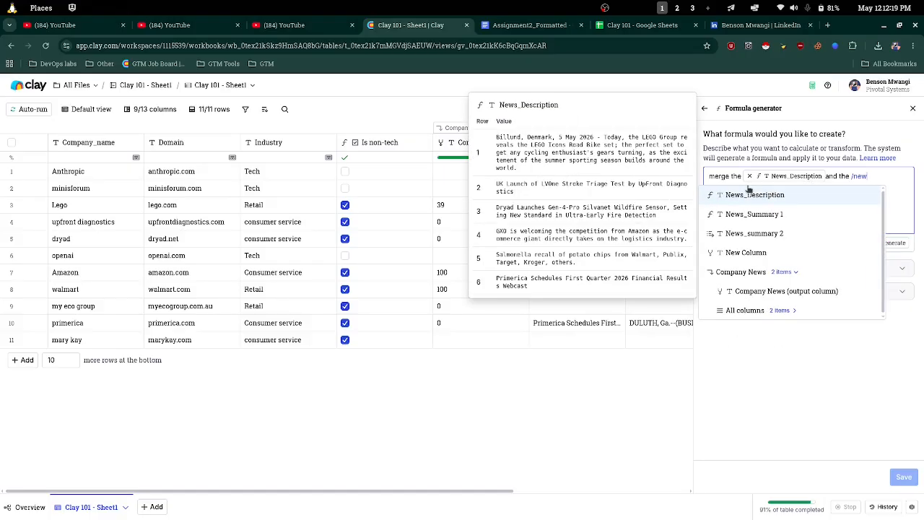
{"action": "key", "text": "Down"}
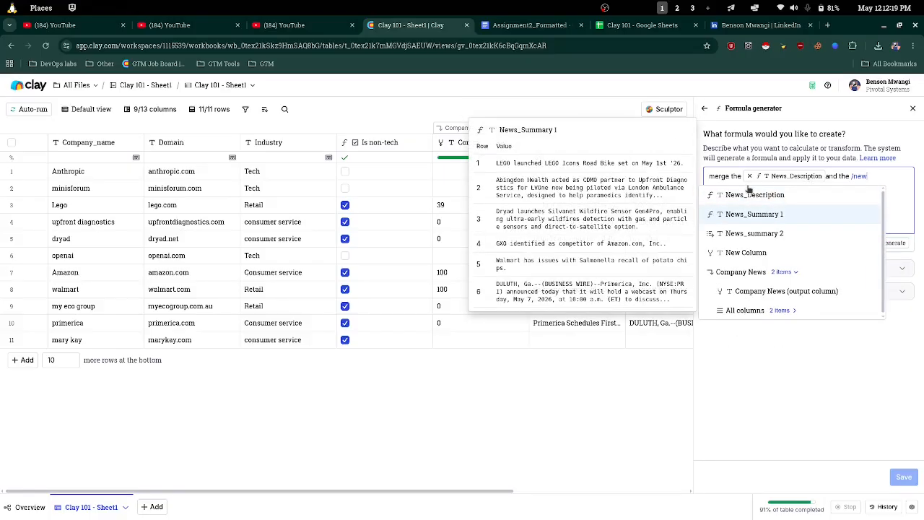
{"action": "key", "text": "Return"}
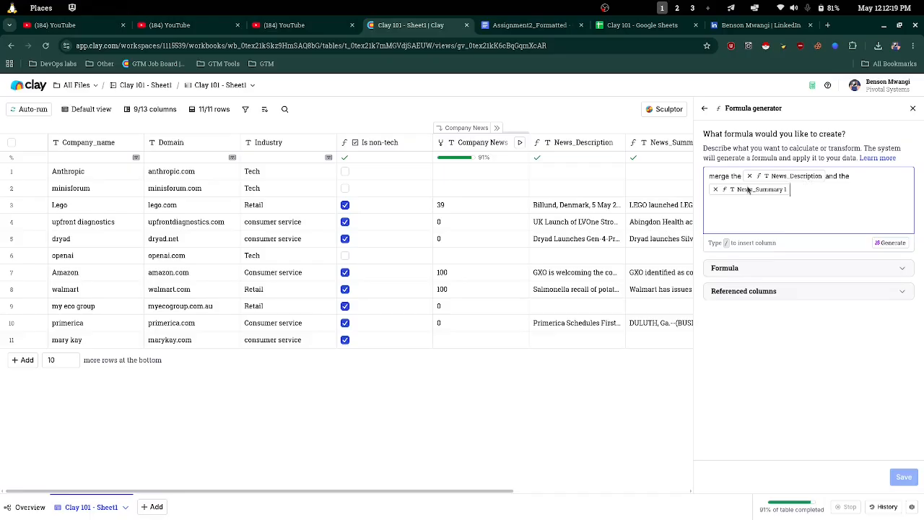
Extend the formula prompt with a News_summary 2 reference and the condition "for the" followed by the Is non-tech column
{"action": "type", "text": "and new/new"}
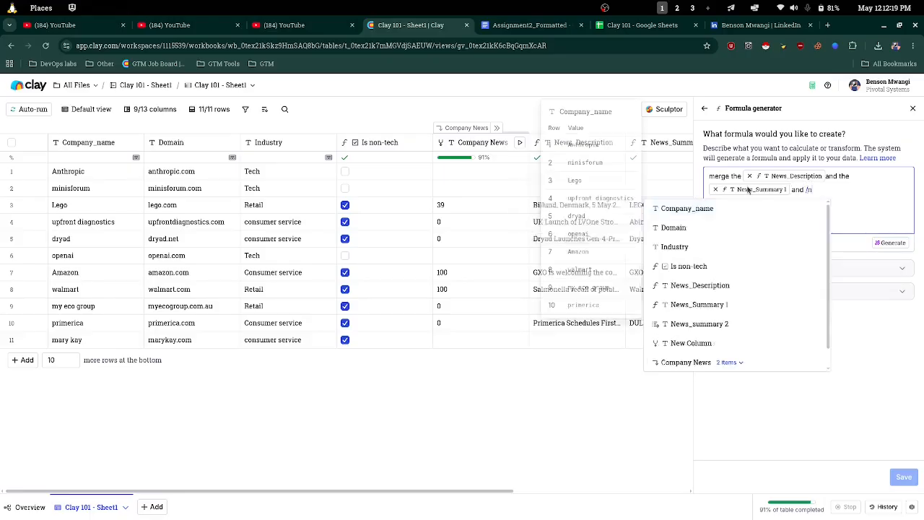
{"action": "key", "text": "Down"}
{"action": "key", "text": "Down"}
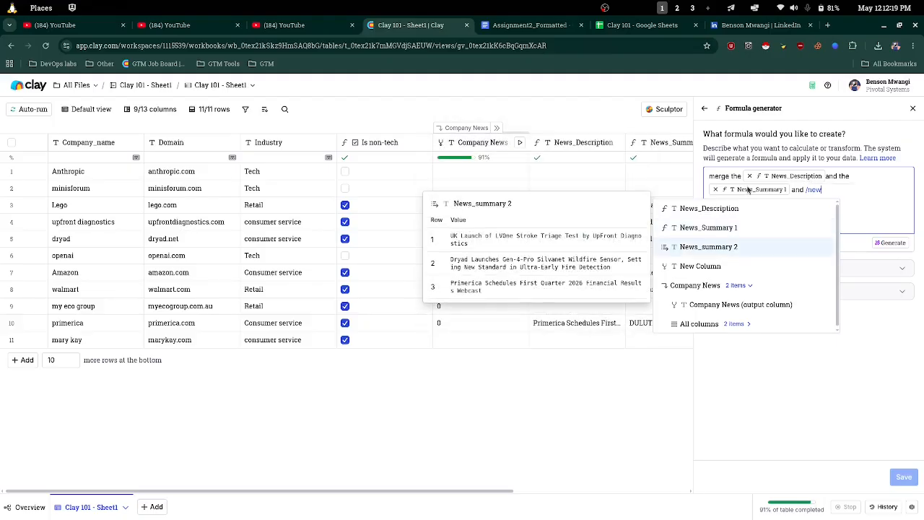
{"action": "key", "text": "Return"}
{"action": "type", "text": "for the"}
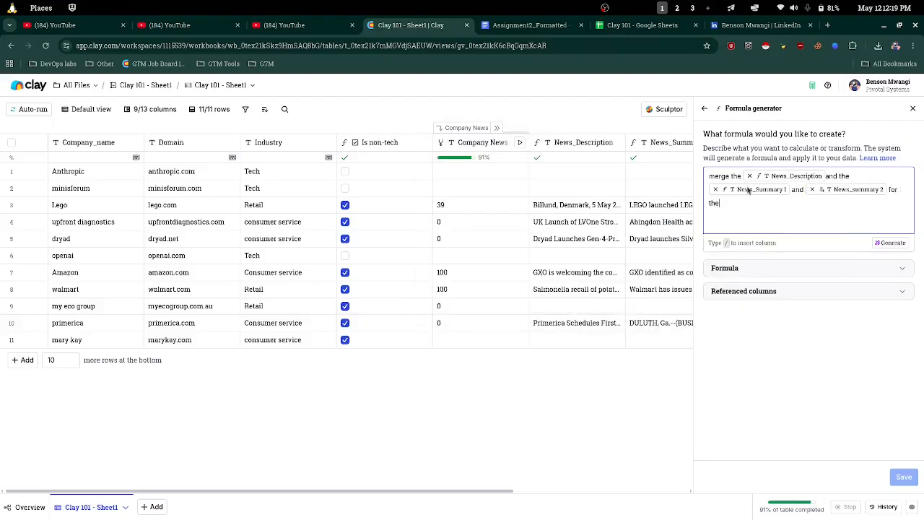
{"action": "mouse_move", "coordinate": [749, 190]}
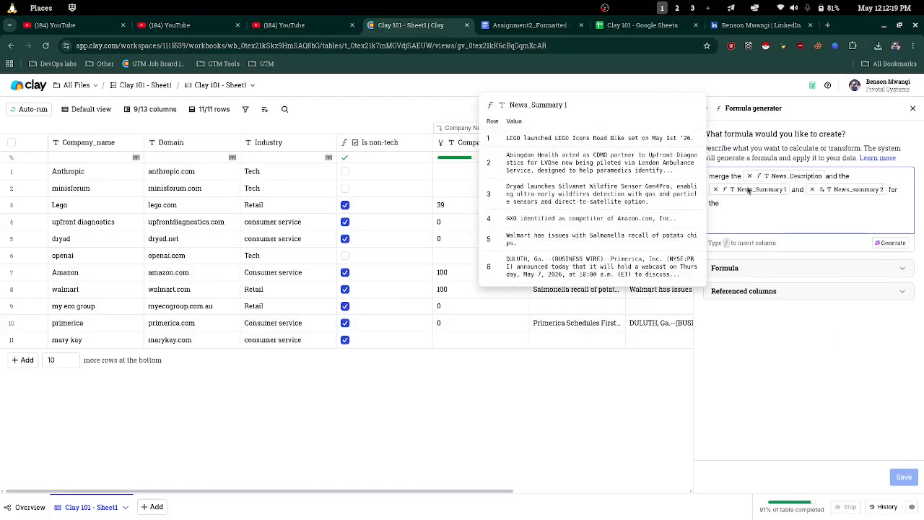
{"action": "type", "text": "/is"}
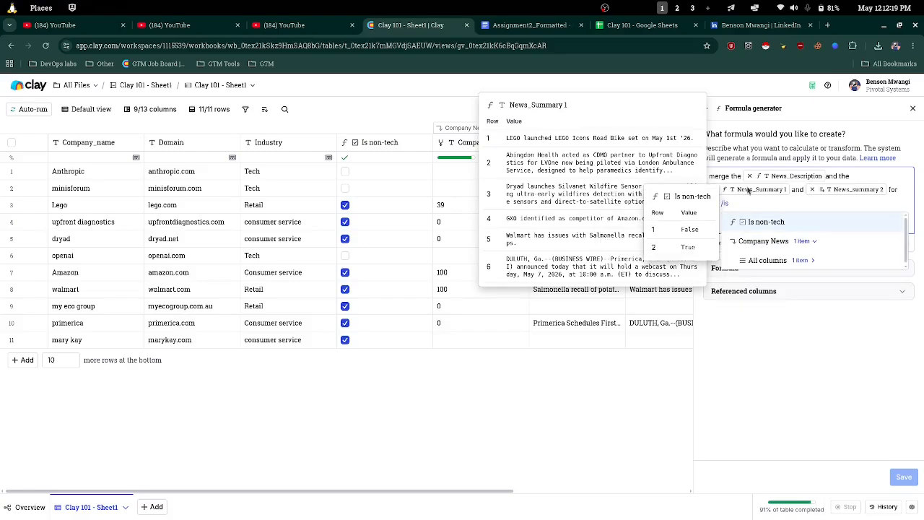
{"action": "key", "text": "Return"}
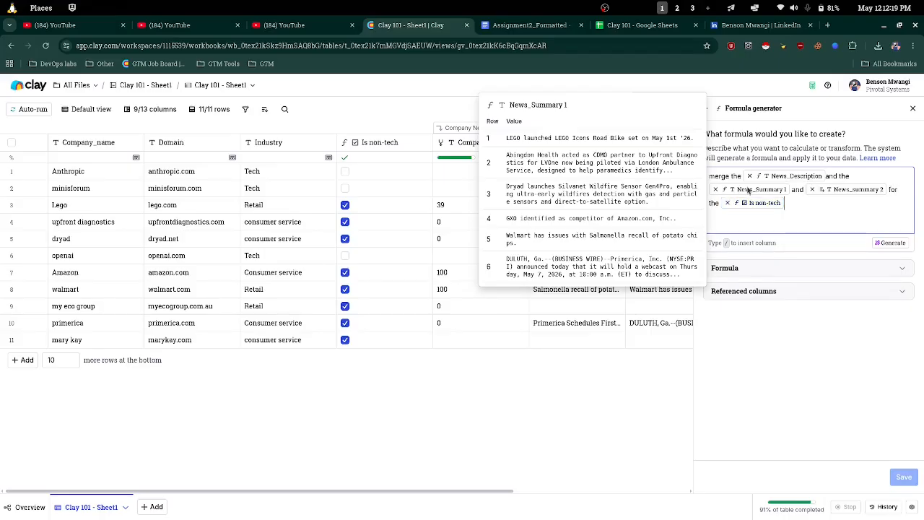
Replace the condition after News_summary 2 in the formula prompt with "where is true"
{"action": "key", "text": "Left"}
{"action": "key", "text": "Left"}
{"action": "key", "text": "BackSpace"}
{"action": "key", "text": "BackSpace"}
{"action": "key", "text": "BackSpace"}
{"action": "key", "text": "BackSpace"}
{"action": "key", "text": "BackSpace"}
{"action": "key", "text": "BackSpace"}
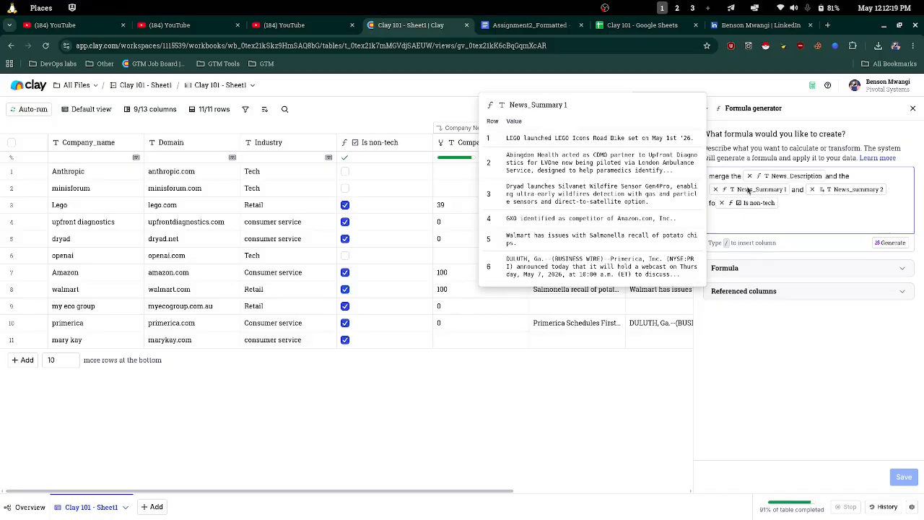
{"action": "key", "text": "BackSpace"}
{"action": "key", "text": "BackSpace"}
{"action": "type", "text": "whee"}
{"action": "key", "text": "BackSpace"}
{"action": "key", "text": "BackSpace"}
{"action": "type", "text": "re"}
{"action": "key", "text": "BackSpace"}
{"action": "key", "text": "BackSpace"}
{"action": "type", "text": "ere"}
{"action": "key", "text": "Delete"}
{"action": "key", "text": "Delete"}
{"action": "type", "text": "rue"}
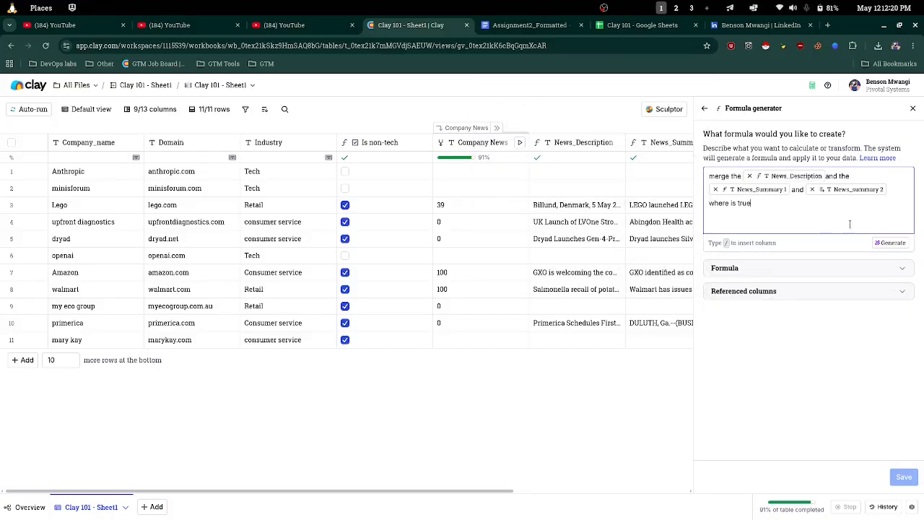
Generate and save the merge formula, and save the merge column without running enrichments
{"action": "left_click", "coordinate": [889, 242]}
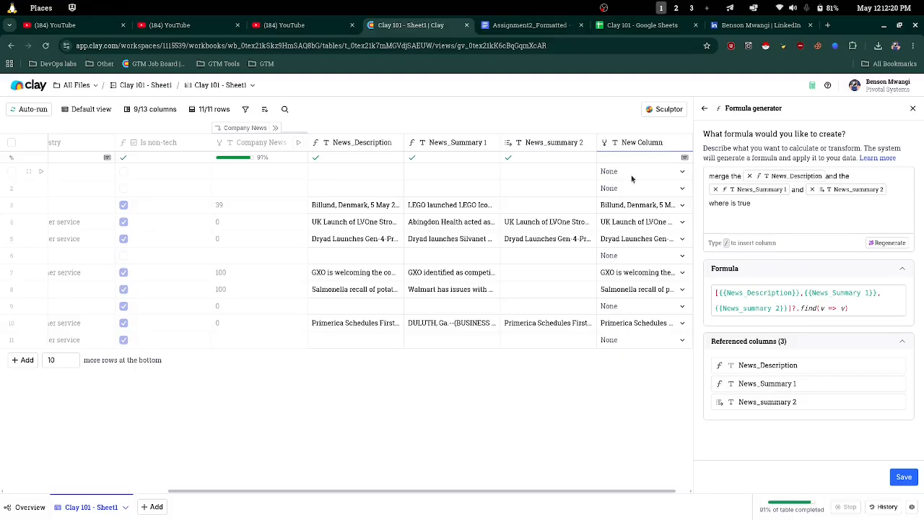
{"action": "left_click", "coordinate": [903, 477]}
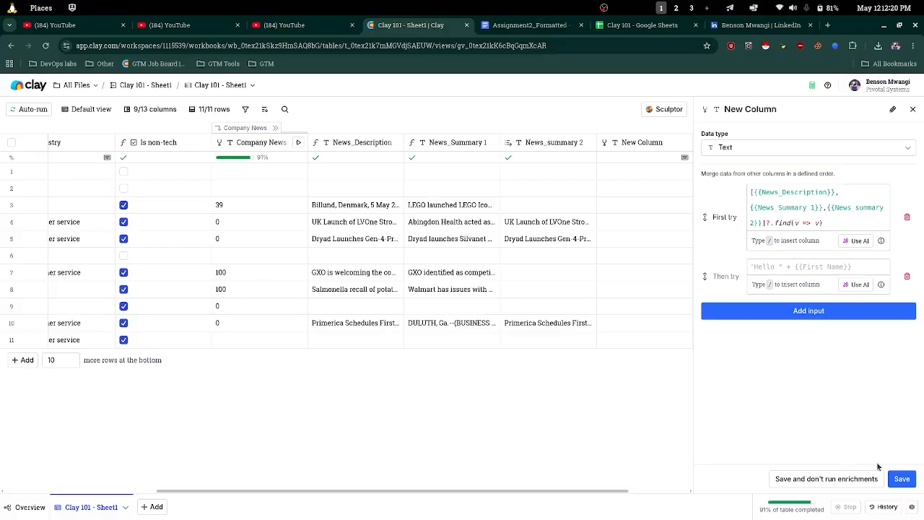
{"action": "left_click", "coordinate": [851, 479]}
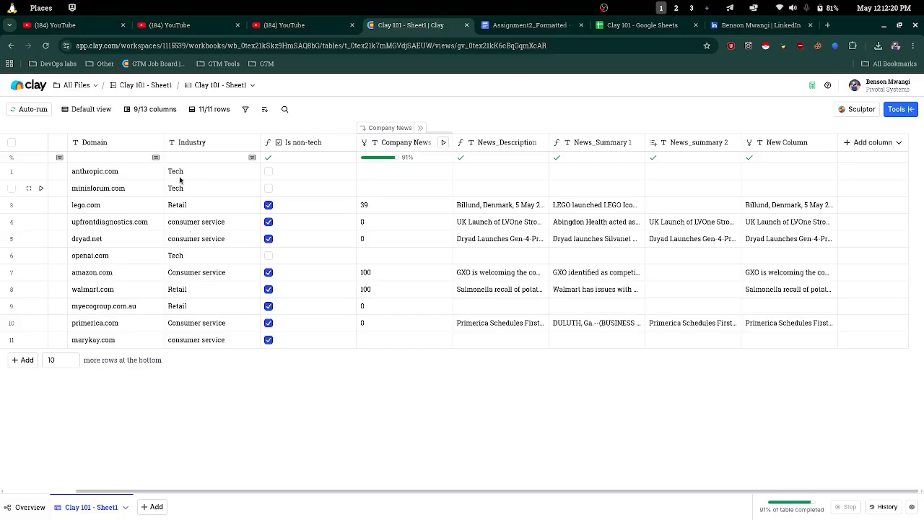
Read the full merged news text in Lego's cell of the new merge column
{"action": "left_click", "coordinate": [763, 207]}
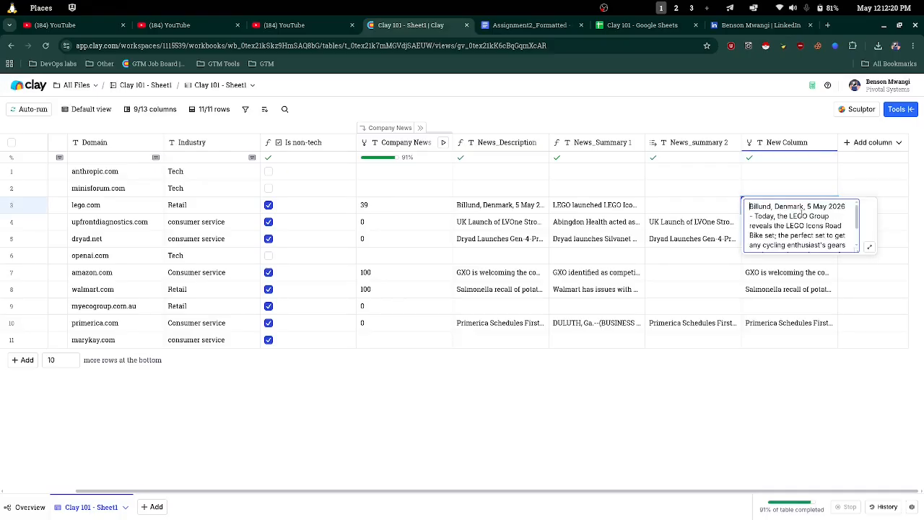
{"action": "scroll", "coordinate": [841, 218], "scroll_direction": "down", "scroll_amount": 2}
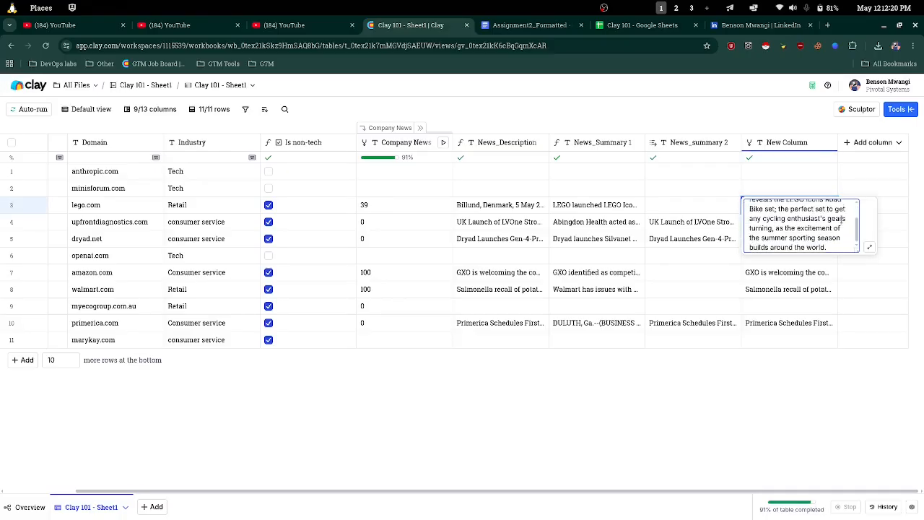
{"action": "scroll", "coordinate": [842, 219], "scroll_direction": "up", "scroll_amount": 2}
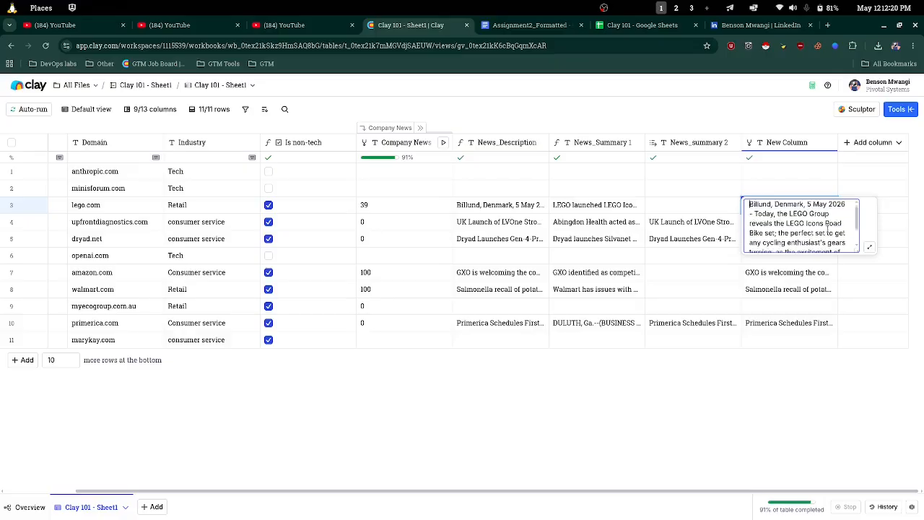
{"action": "left_click", "coordinate": [823, 362]}
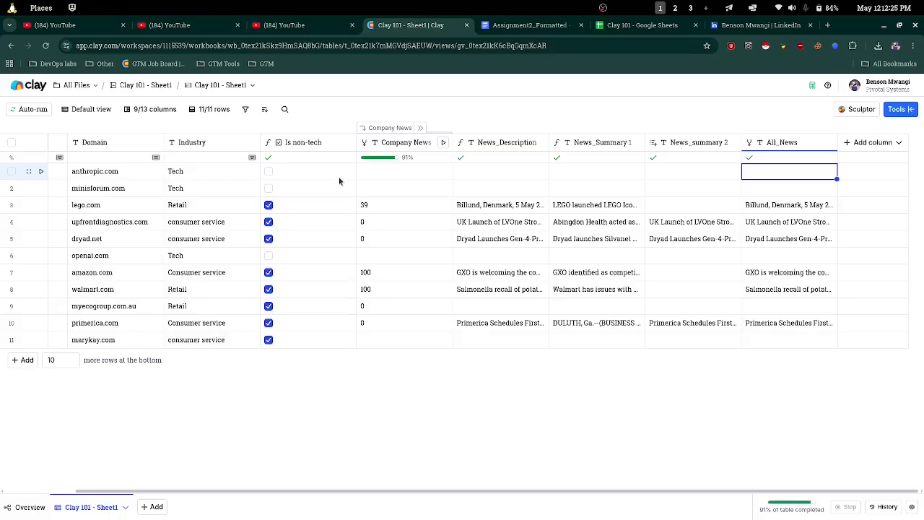
Filter the table to the rows where Is non-tech is not checked
{"action": "left_click", "coordinate": [240, 113]}
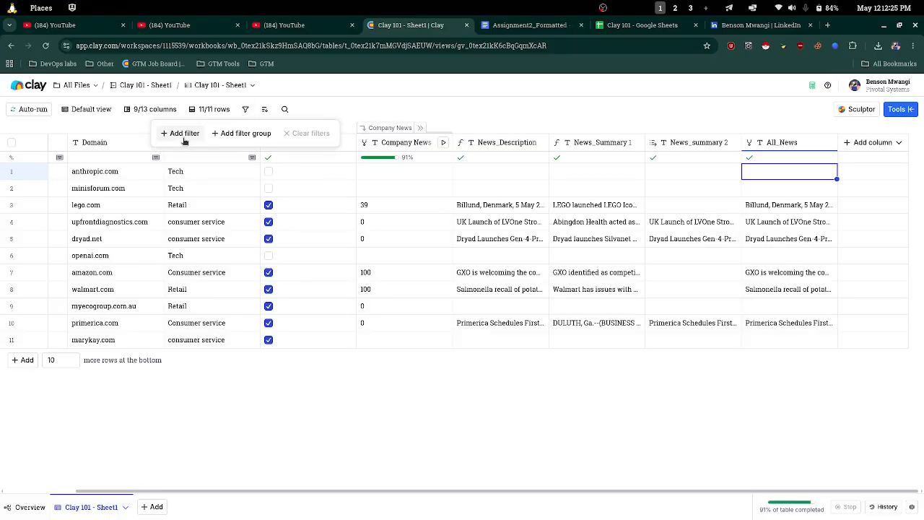
{"action": "left_click", "coordinate": [182, 135]}
{"action": "left_click", "coordinate": [138, 136]}
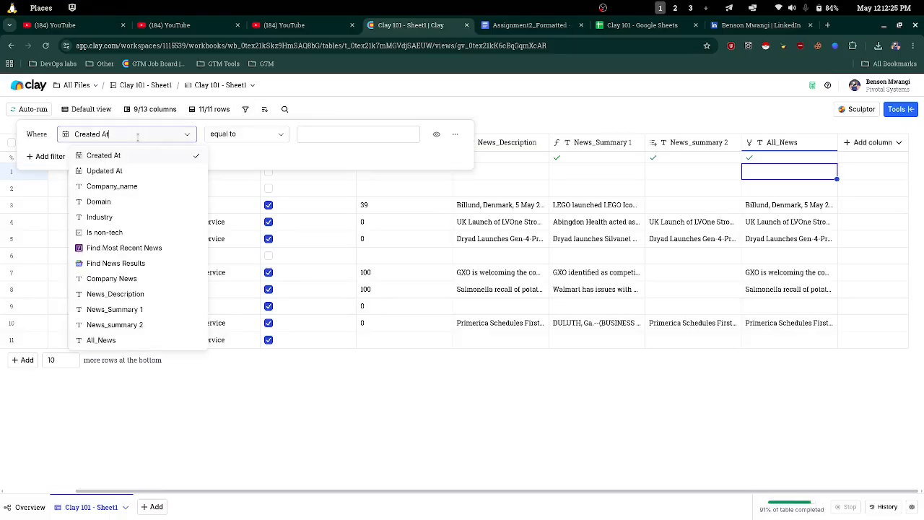
{"action": "left_click", "coordinate": [133, 231]}
{"action": "left_click", "coordinate": [296, 137]}
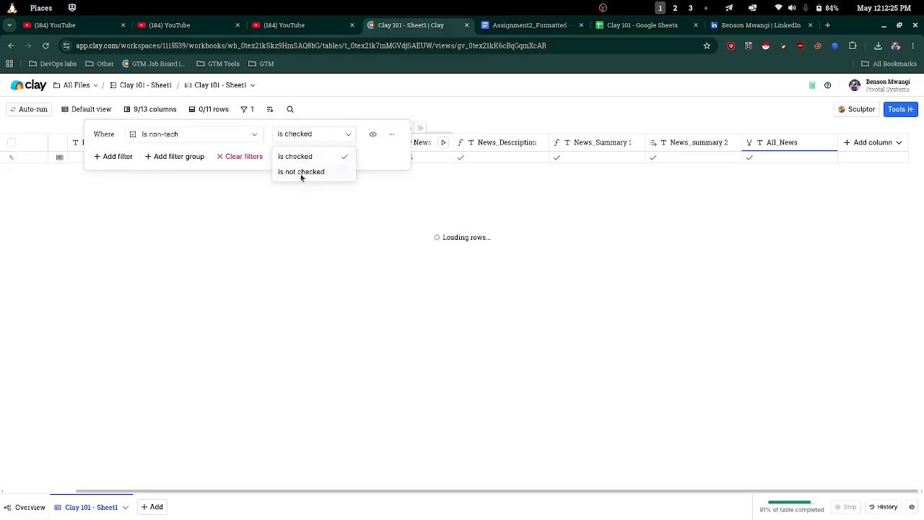
{"action": "left_click", "coordinate": [301, 172]}
{"action": "left_click", "coordinate": [371, 410]}
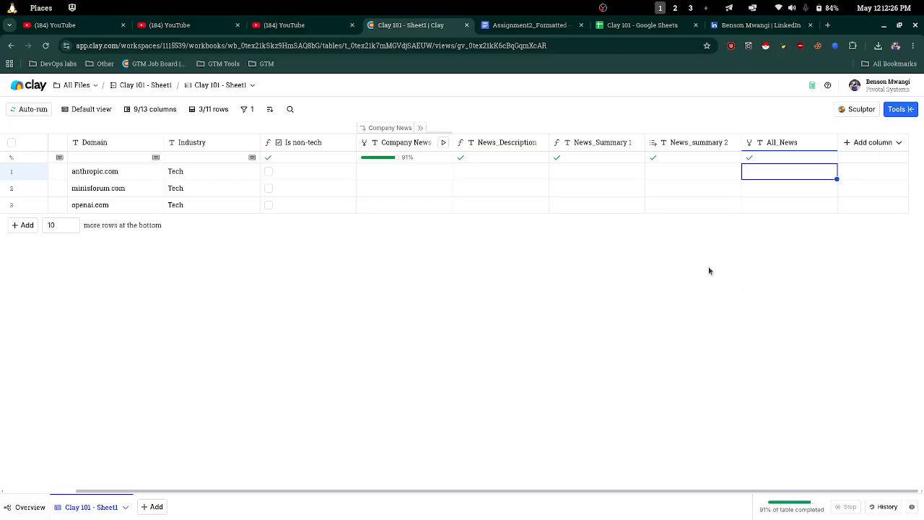
Search the enrichments for "claygent" and open the setup of Claygent (AI Web Researcher) for a new column
{"action": "left_click", "coordinate": [852, 146]}
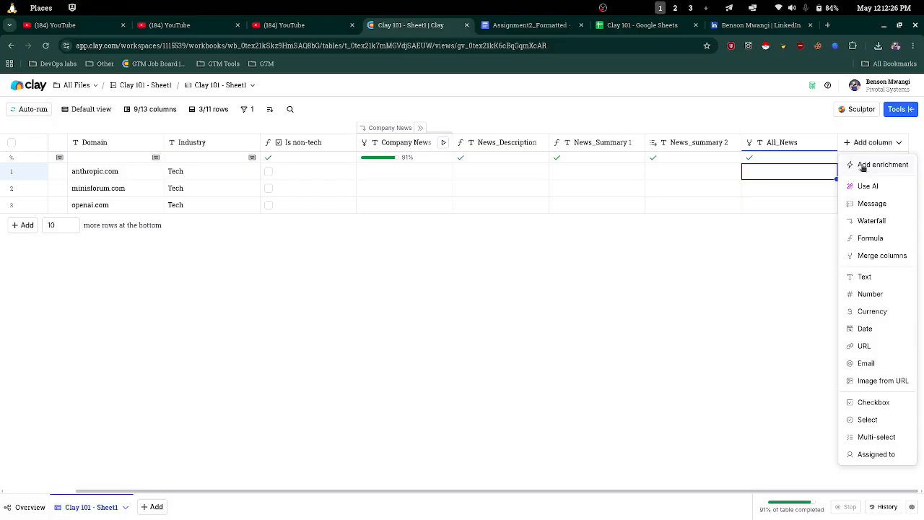
{"action": "left_click", "coordinate": [864, 168]}
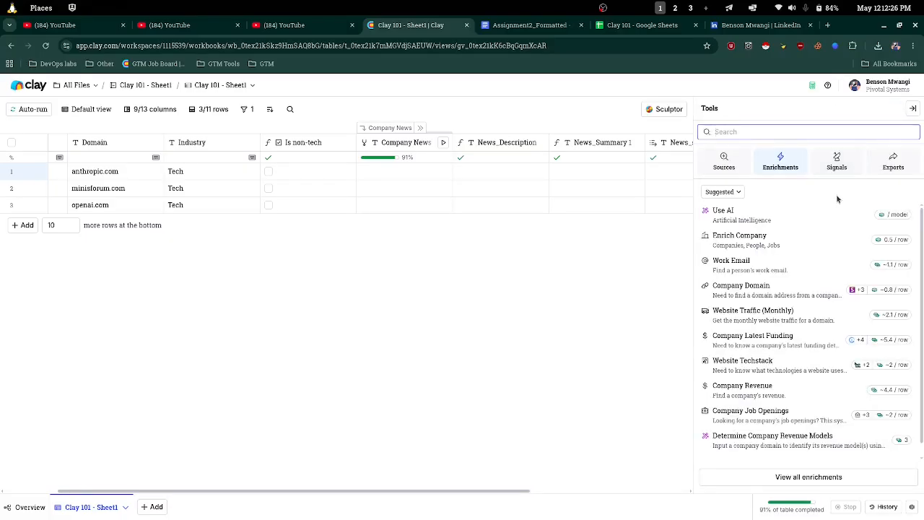
{"action": "type", "text": "cla"}
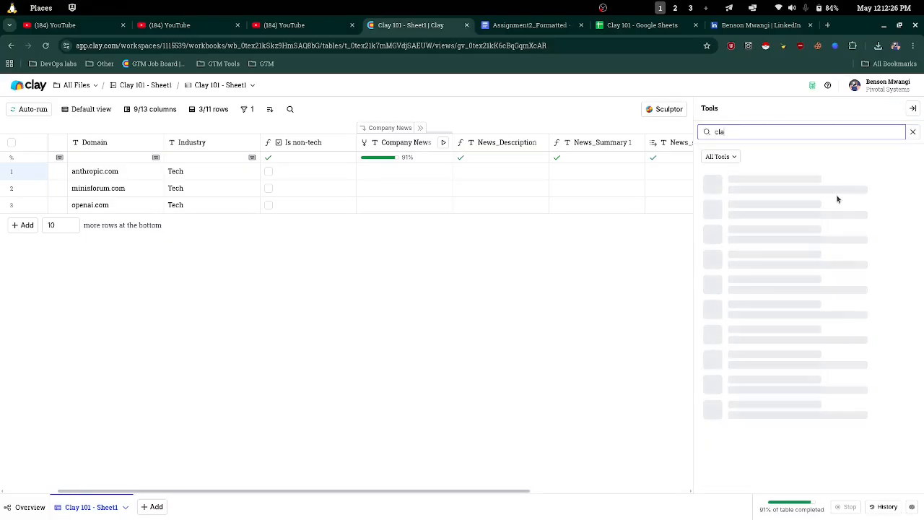
{"action": "type", "text": "ygent"}
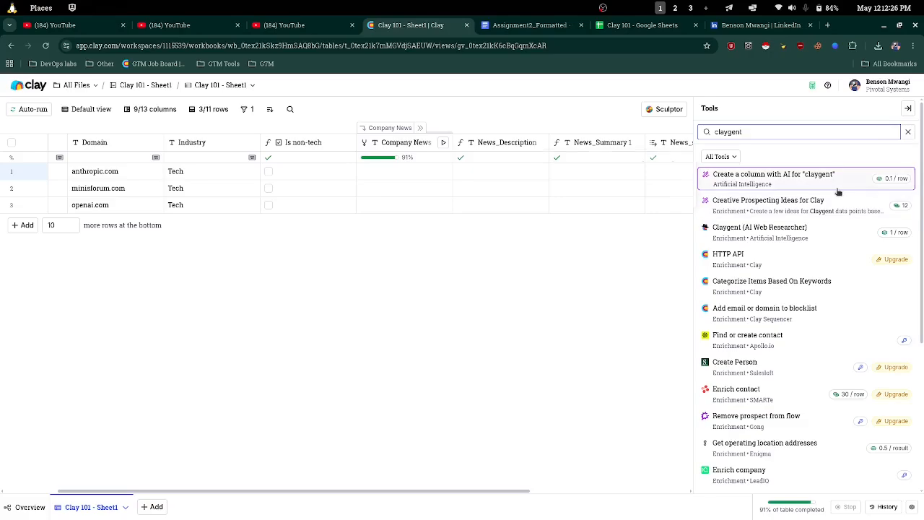
{"action": "left_click", "coordinate": [777, 238]}
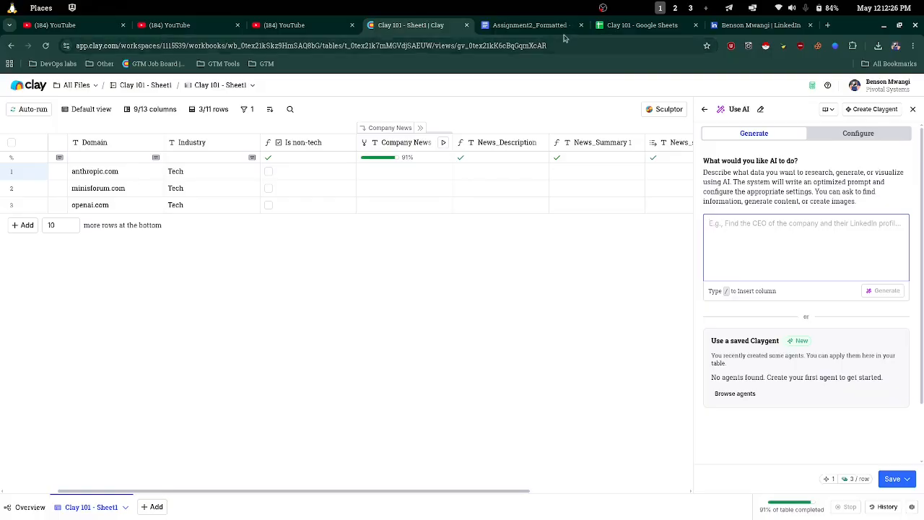
Copy the Claygent news search prompt under step 7 of the Assignment2_Formatted document, and return to the Clay table
{"action": "left_click", "coordinate": [528, 24]}
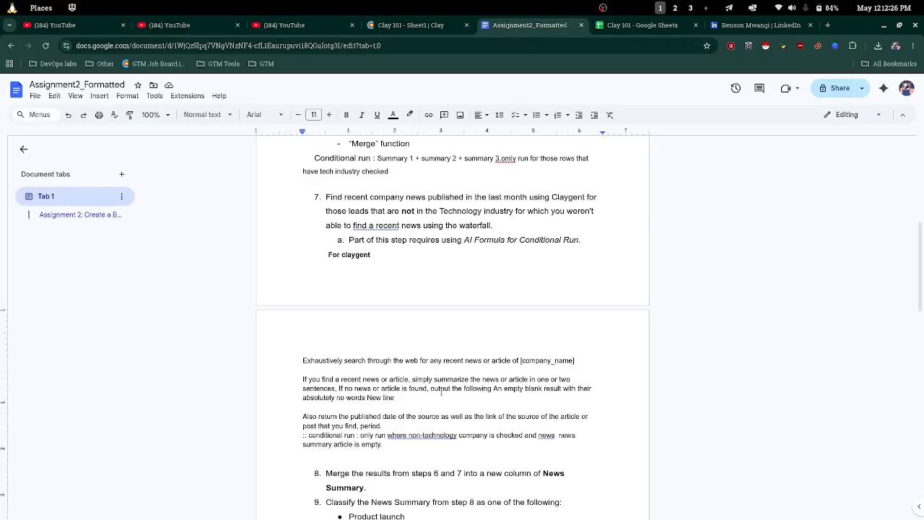
{"action": "left_click_drag", "start_coordinate": [382, 426], "coordinate": [296, 361]}
{"action": "right_click", "coordinate": [316, 360]}
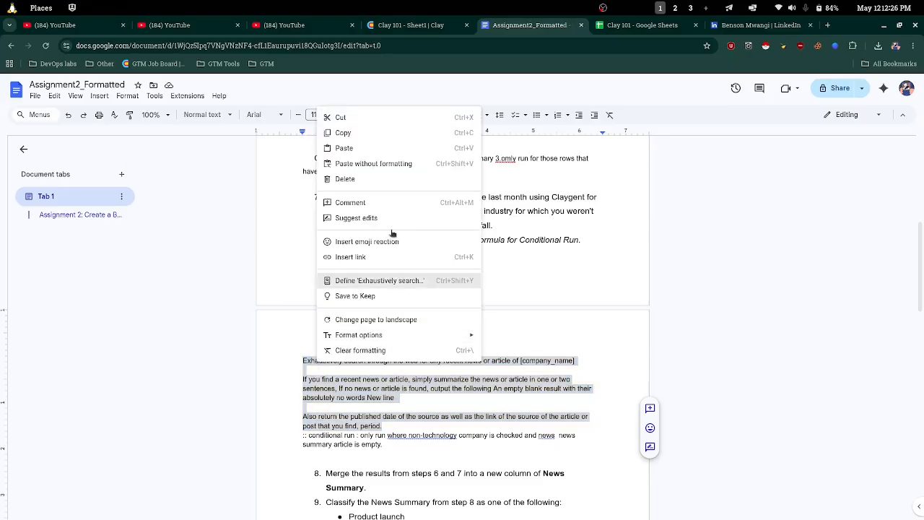
{"action": "left_click", "coordinate": [353, 134]}
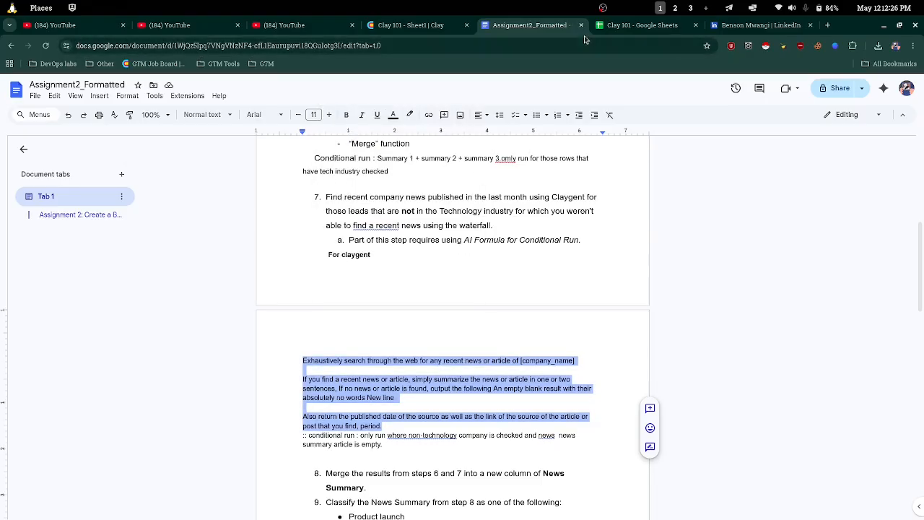
{"action": "left_click", "coordinate": [415, 25]}
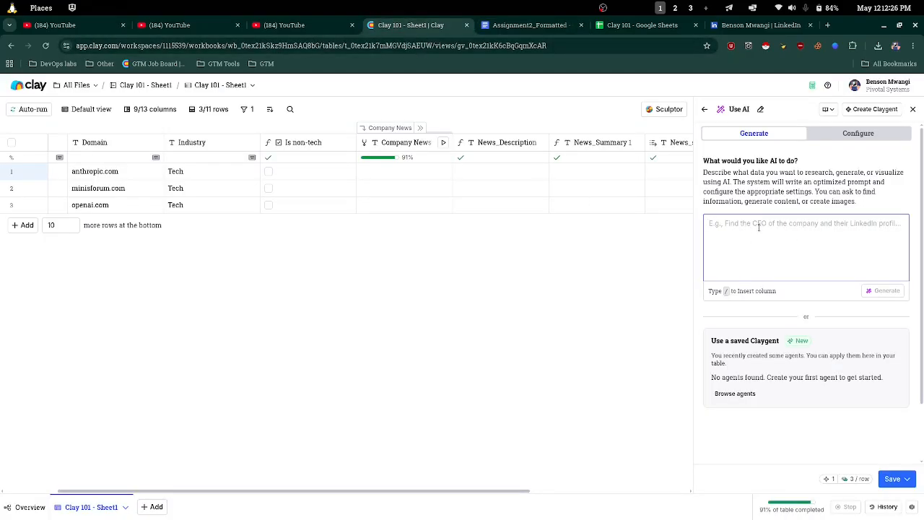
Paste the copied news search prompt as the AI task and review the generated prompt, output fields and run settings
{"action": "key", "text": "ctrl+v"}
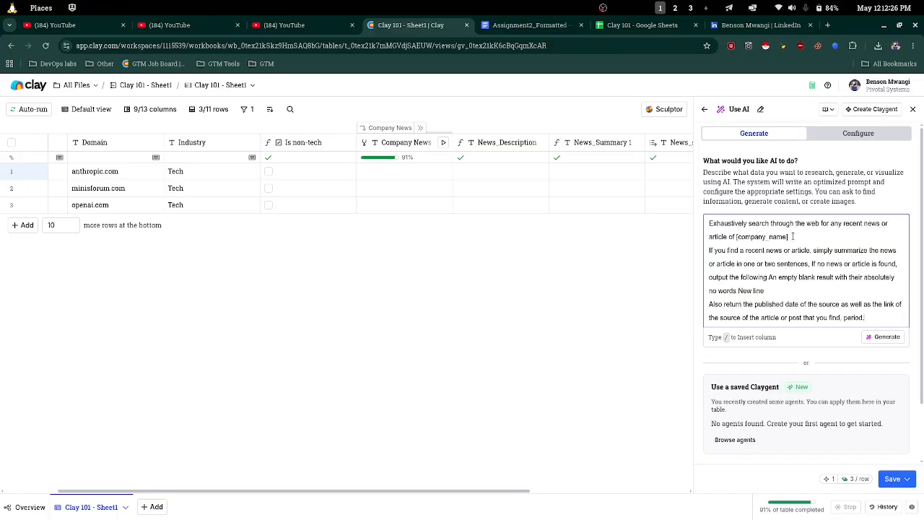
{"action": "scroll", "coordinate": [802, 190], "scroll_direction": "up", "scroll_amount": 6}
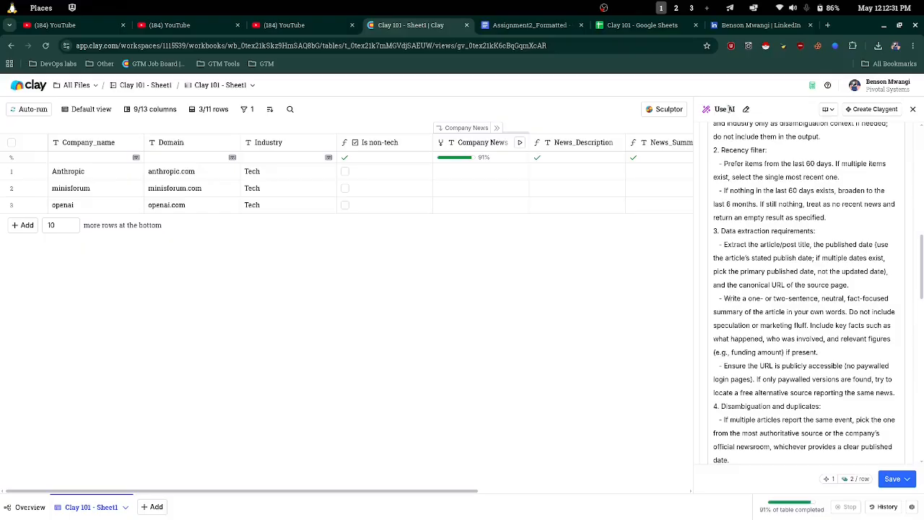
{"action": "scroll", "coordinate": [775, 268], "scroll_direction": "up", "scroll_amount": 10}
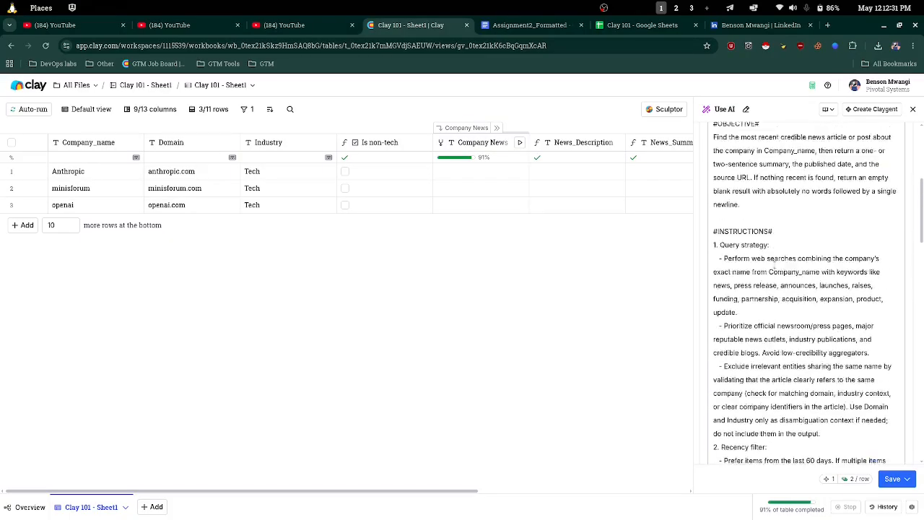
{"action": "scroll", "coordinate": [774, 266], "scroll_direction": "down", "scroll_amount": 2}
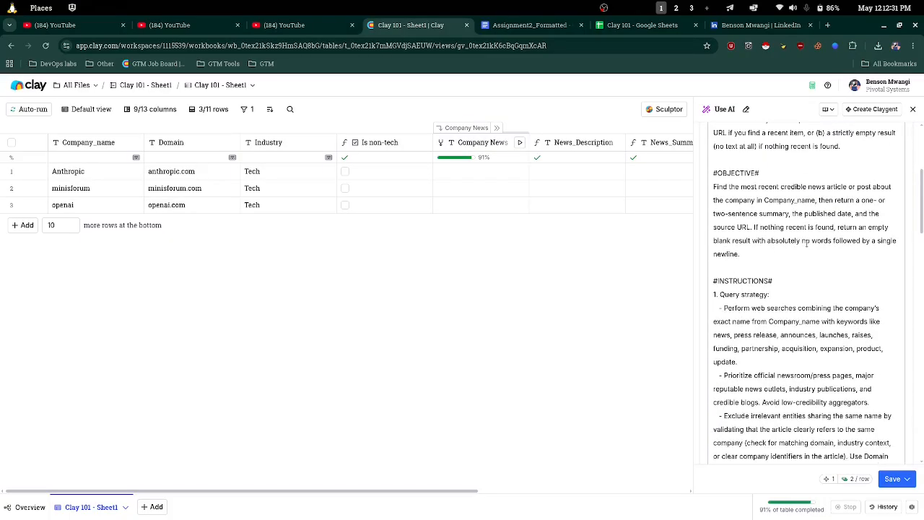
{"action": "scroll", "coordinate": [808, 268], "scroll_direction": "down", "scroll_amount": 7}
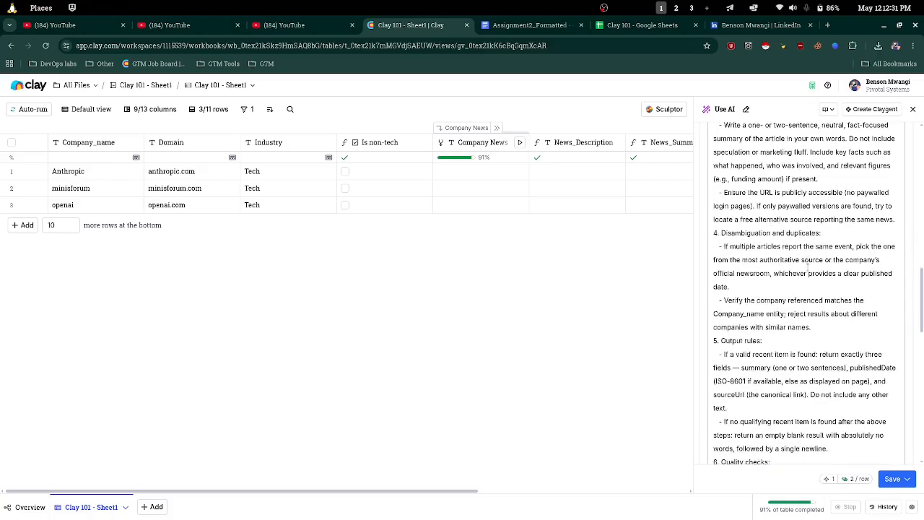
{"action": "scroll", "coordinate": [807, 268], "scroll_direction": "down", "scroll_amount": 3}
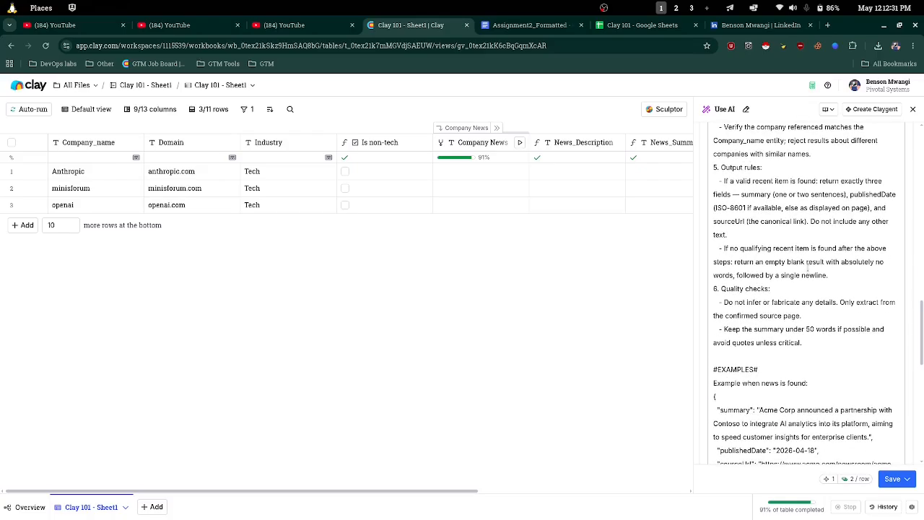
{"action": "scroll", "coordinate": [807, 268], "scroll_direction": "down", "scroll_amount": 10}
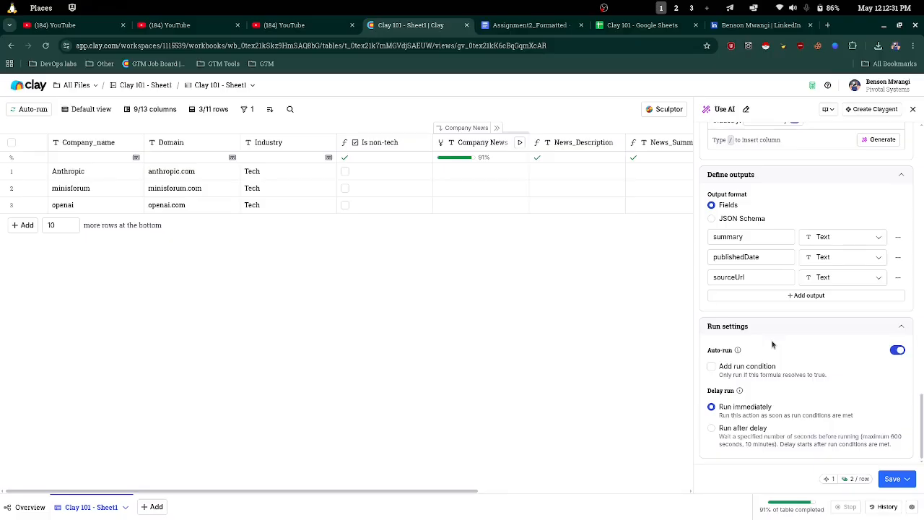
Save the AI column and run Recent News Summary on the filtered technology rows
{"action": "left_click", "coordinate": [883, 476]}
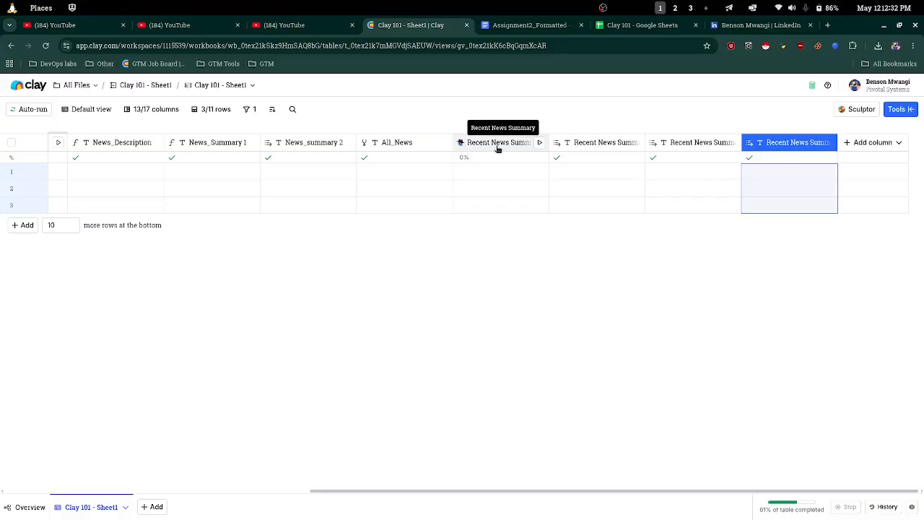
{"action": "left_click", "coordinate": [539, 145]}
{"action": "left_click", "coordinate": [550, 178]}
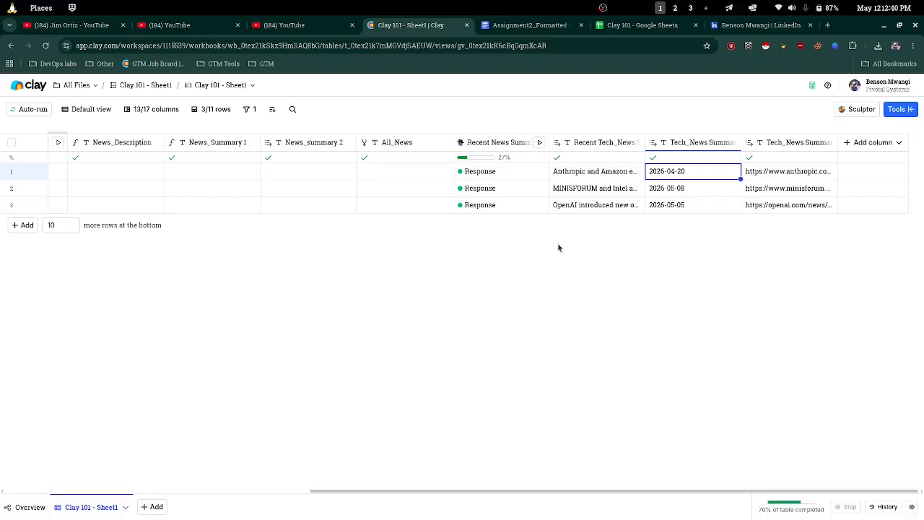
Read the full news summary in Anthropic's cell of the Recent Tech_News Summary column
{"action": "double_click", "coordinate": [593, 172]}
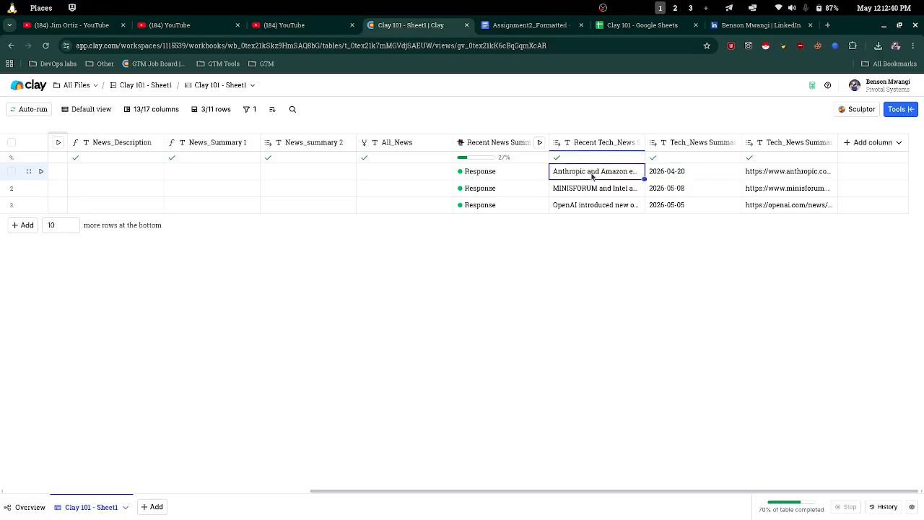
{"action": "scroll", "coordinate": [593, 182], "scroll_direction": "down", "scroll_amount": 2}
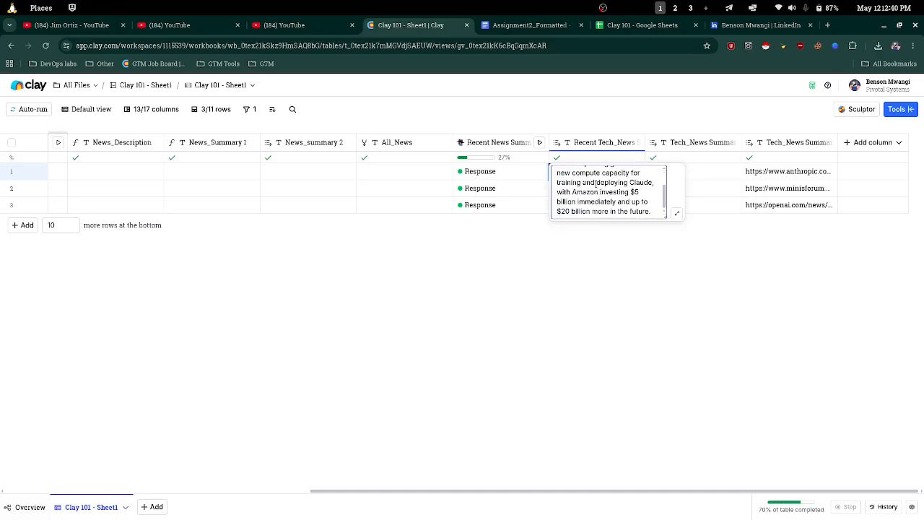
{"action": "left_click", "coordinate": [617, 257]}
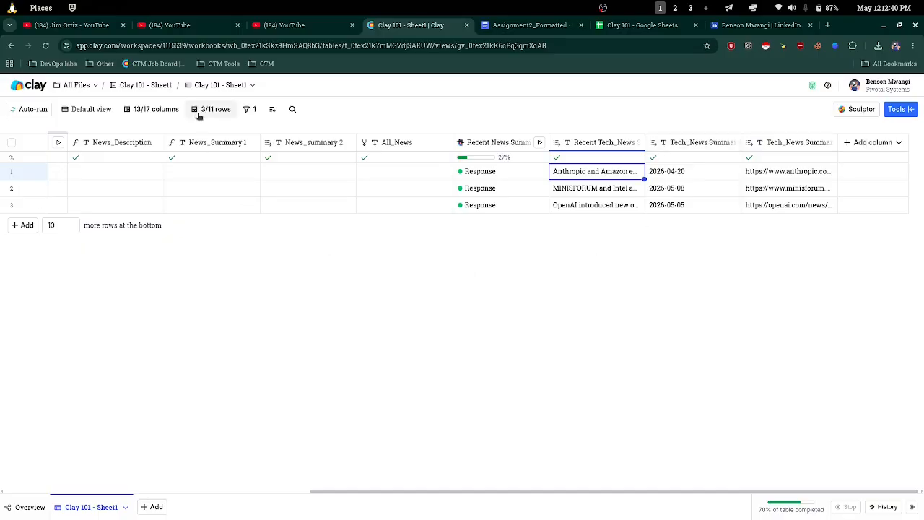
Clear the Is non-tech filter from the table
{"action": "left_click", "coordinate": [249, 109]}
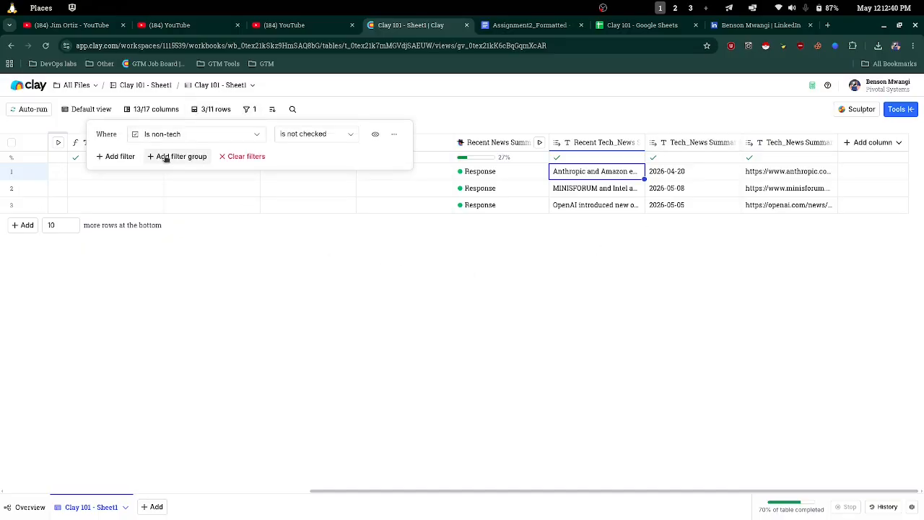
{"action": "left_click", "coordinate": [266, 163]}
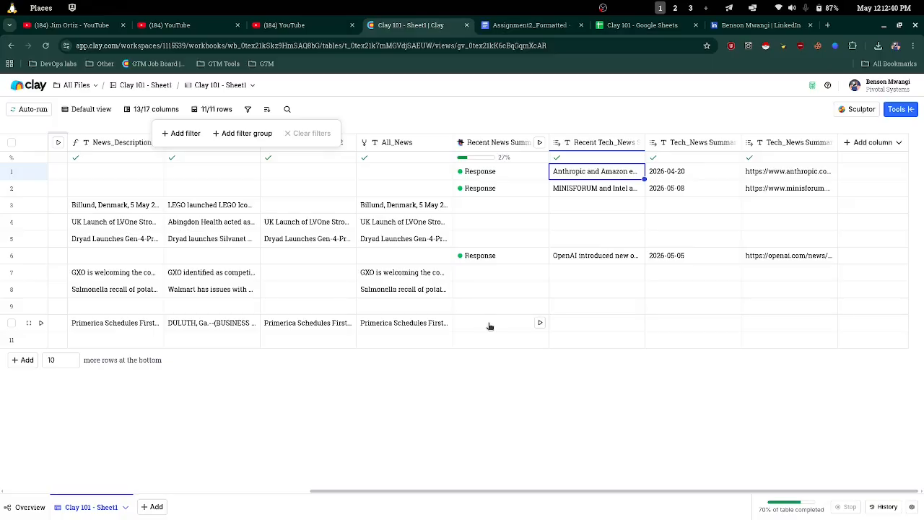
{"action": "left_click_drag", "start_coordinate": [383, 495], "coordinate": [443, 495]}
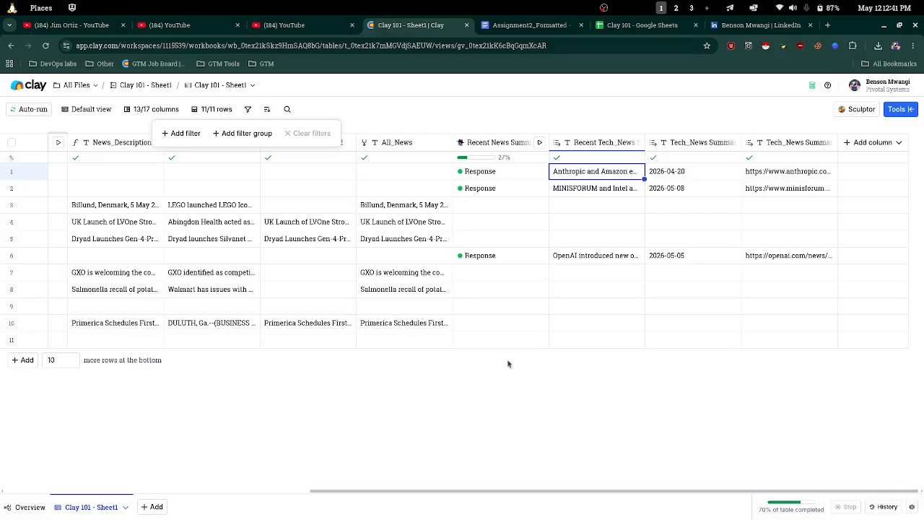
Check step 8 in Assignment2_Formatted and save a Clay merge column with the formula {{All_News}} || {{Recent Tech_News Summary summary}}
{"action": "key", "text": "ctrl+Tab"}
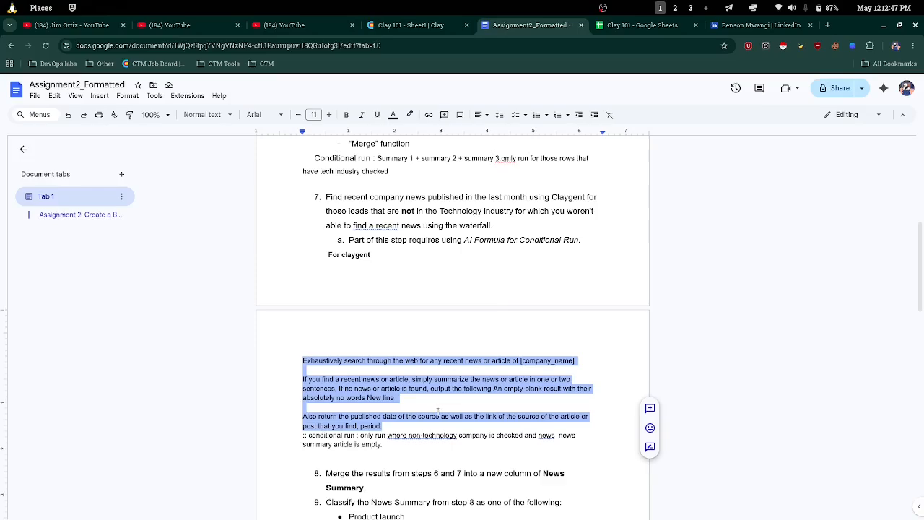
{"action": "scroll", "coordinate": [437, 411], "scroll_direction": "down", "scroll_amount": 2}
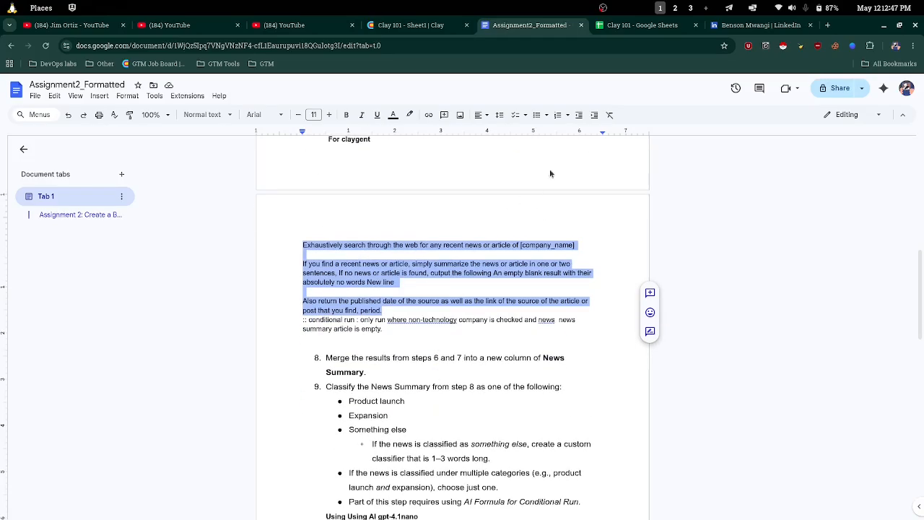
{"action": "left_click", "coordinate": [408, 26]}
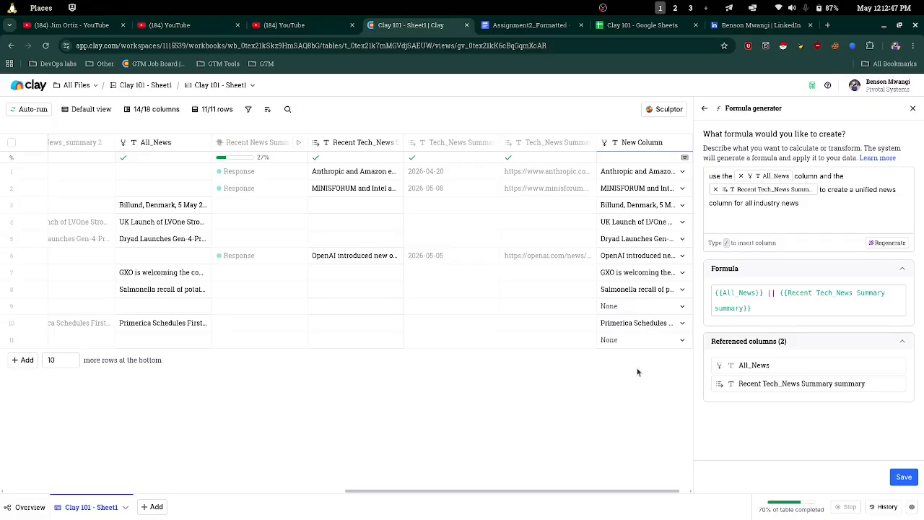
{"action": "left_click", "coordinate": [903, 476]}
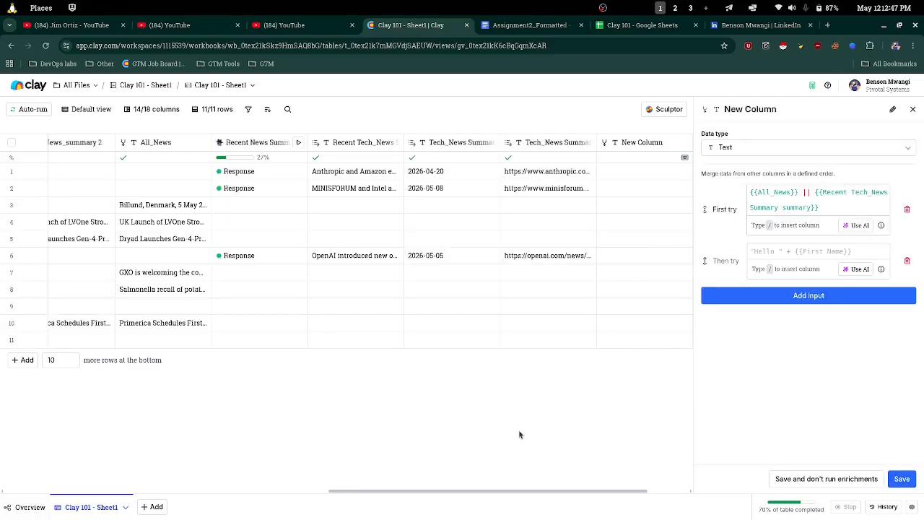
{"action": "left_click", "coordinate": [904, 478]}
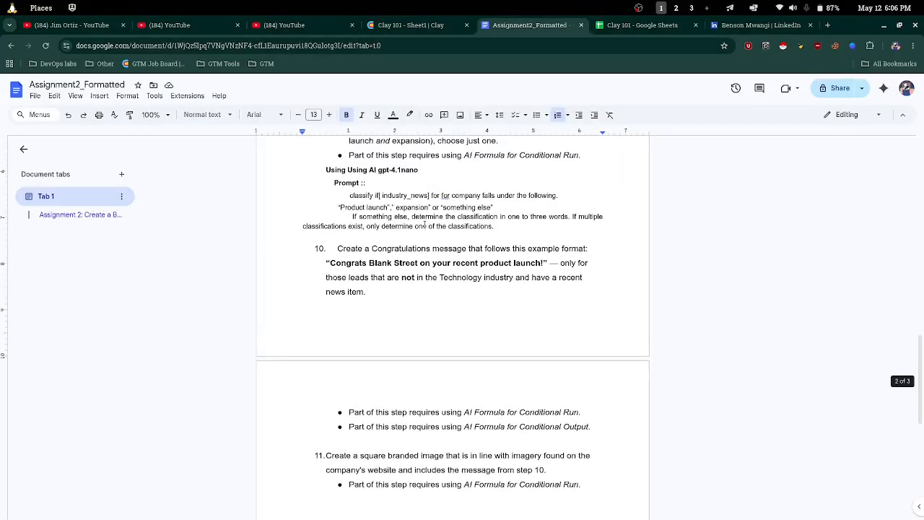
Read the step 9 news classification requirements and prompt in Assignment2_Formatted, and return to the Use AI setup in Clay
{"action": "scroll", "coordinate": [383, 201], "scroll_direction": "up", "scroll_amount": 3}
{"action": "scroll", "coordinate": [383, 201], "scroll_direction": "up", "scroll_amount": 2}
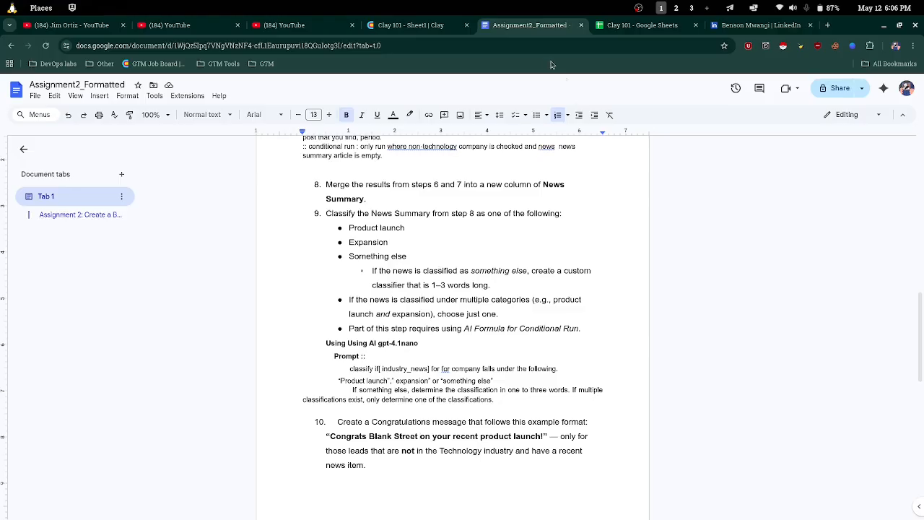
{"action": "left_click", "coordinate": [400, 27]}
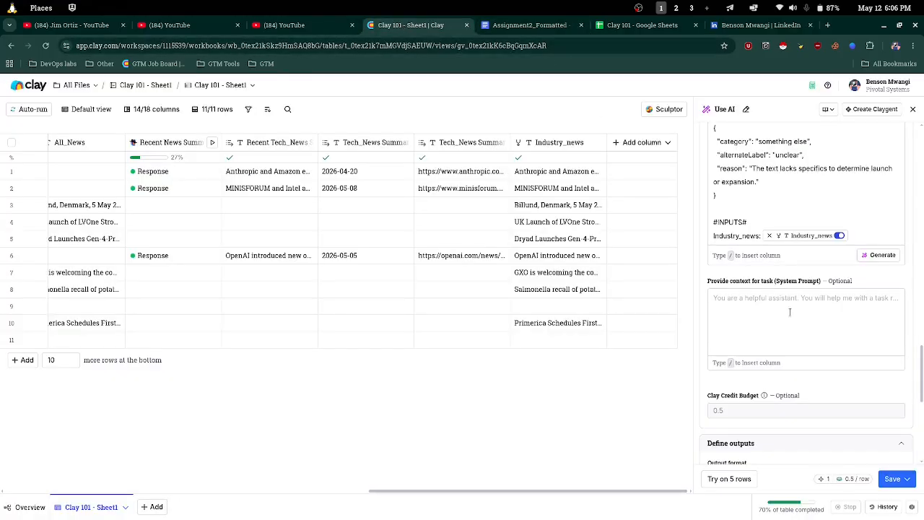
{"action": "left_click", "coordinate": [536, 24]}
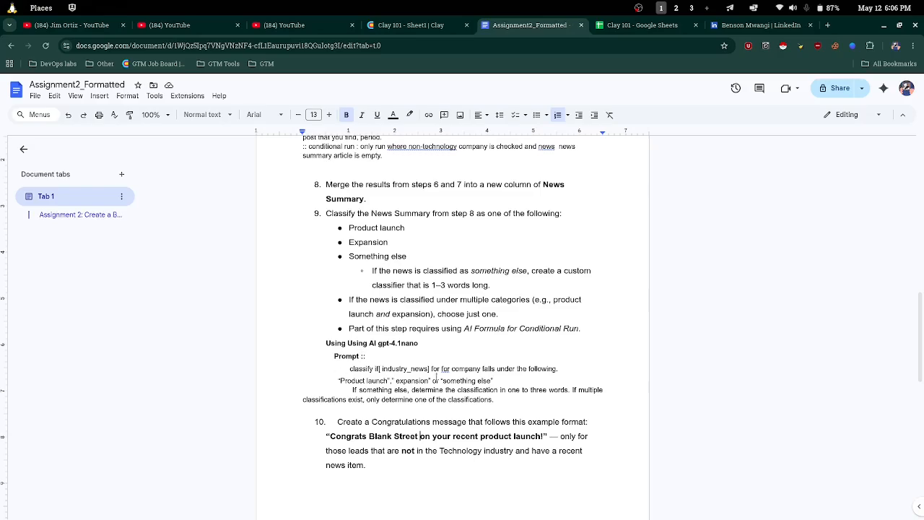
{"action": "left_click", "coordinate": [408, 25]}
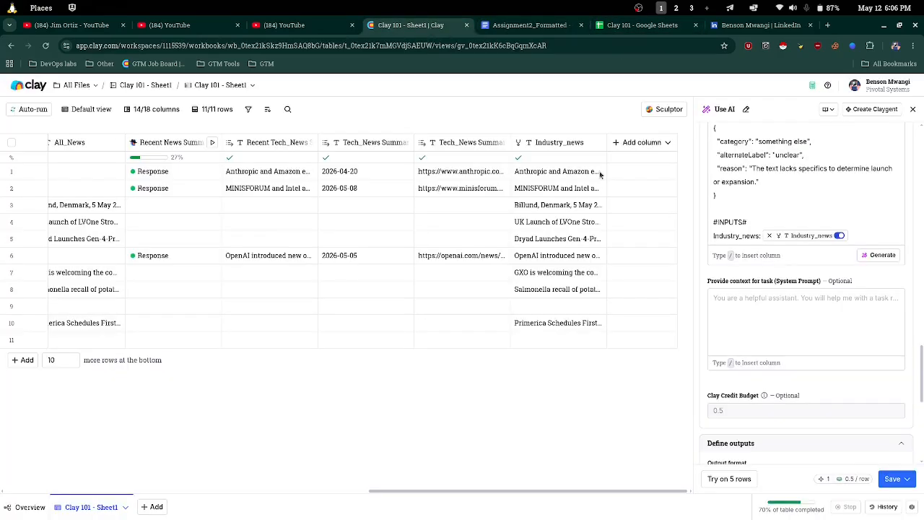
Review the Industry_news classification setup, comparing the task description with the configured model and full prompt
{"action": "scroll", "coordinate": [790, 215], "scroll_direction": "up", "scroll_amount": 15}
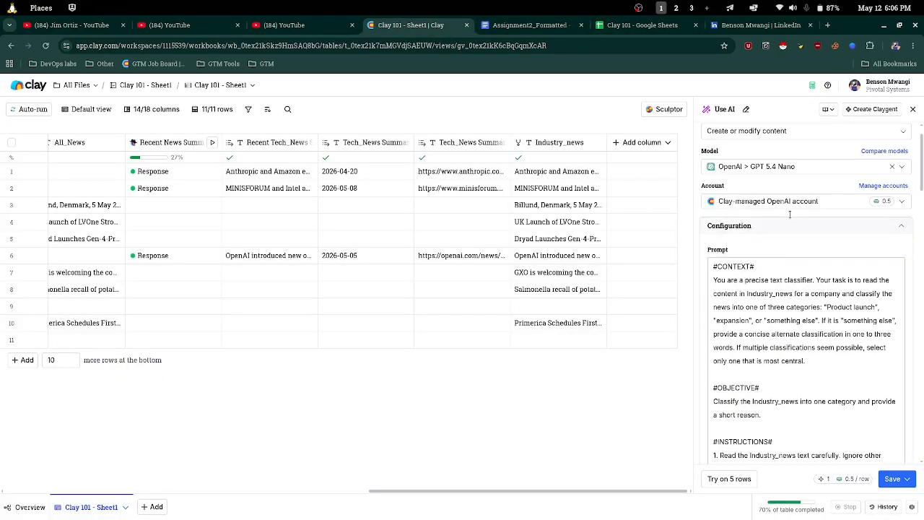
{"action": "scroll", "coordinate": [755, 155], "scroll_direction": "up", "scroll_amount": 1}
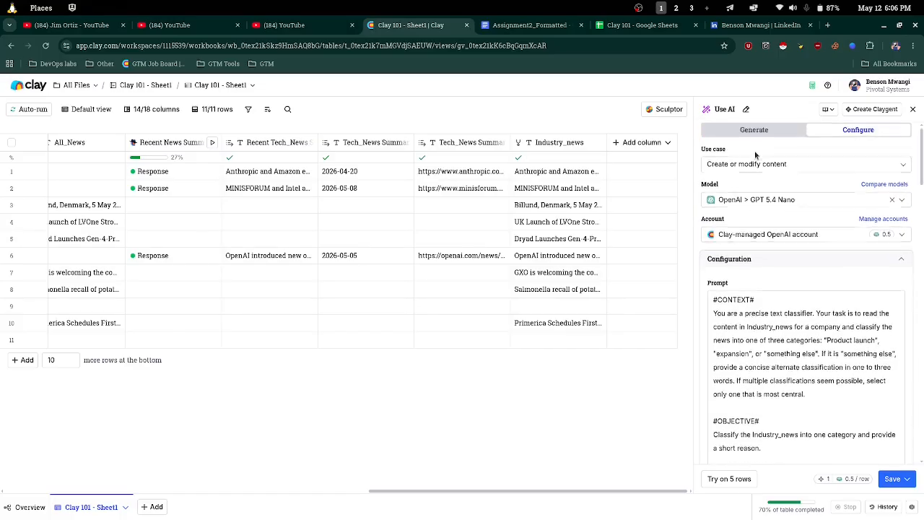
{"action": "left_click", "coordinate": [755, 137]}
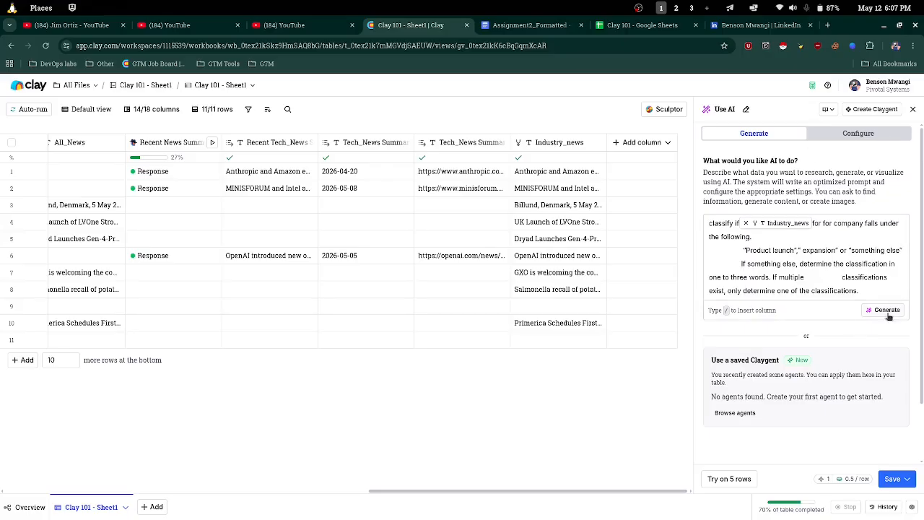
{"action": "left_click", "coordinate": [845, 138]}
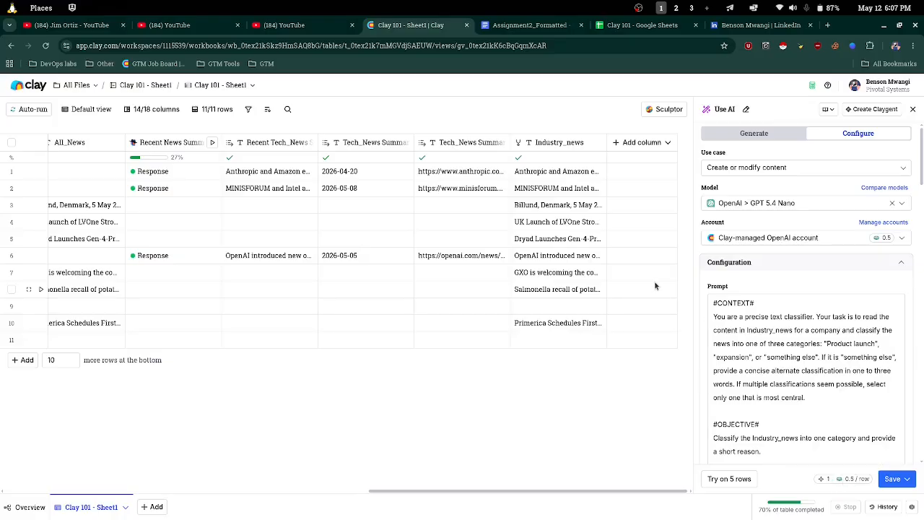
Save the Industry_news classification column, run it on 10 rows, and close its setup
{"action": "left_click", "coordinate": [907, 479]}
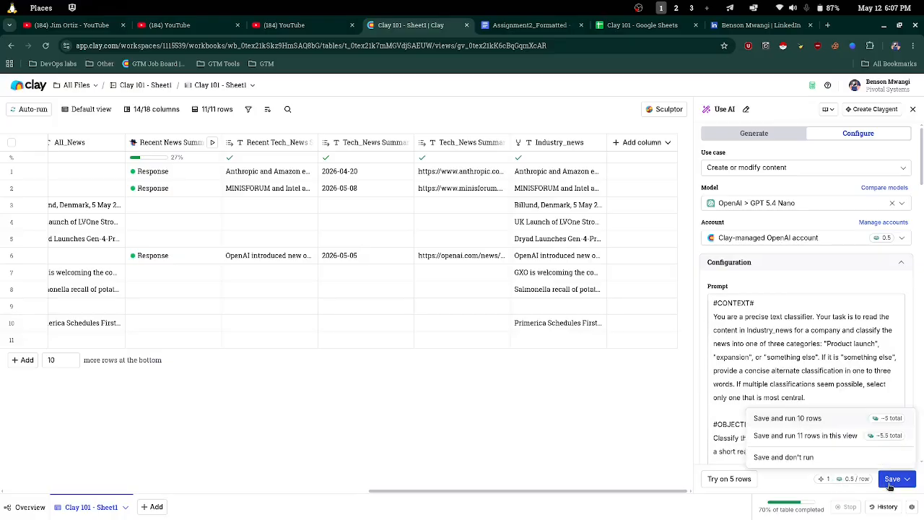
{"action": "left_click", "coordinate": [824, 420]}
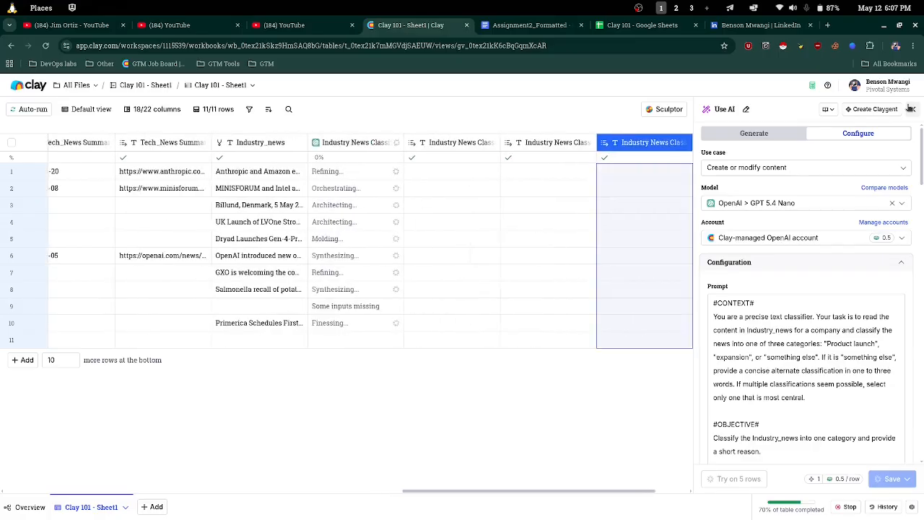
{"action": "left_click", "coordinate": [911, 109]}
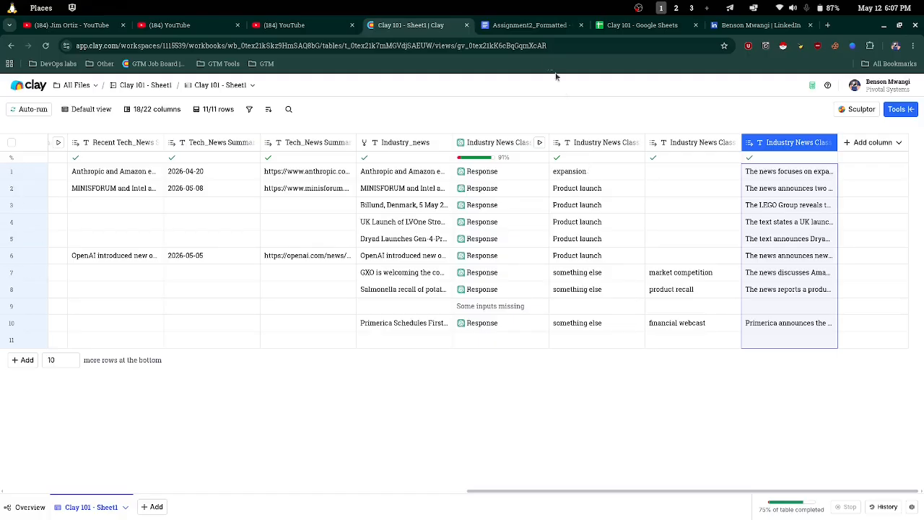
Check step 10's congratulations message requirements in Assignment2_Formatted, and open a new Use AI column setup in the Clay table
{"action": "left_click", "coordinate": [528, 26]}
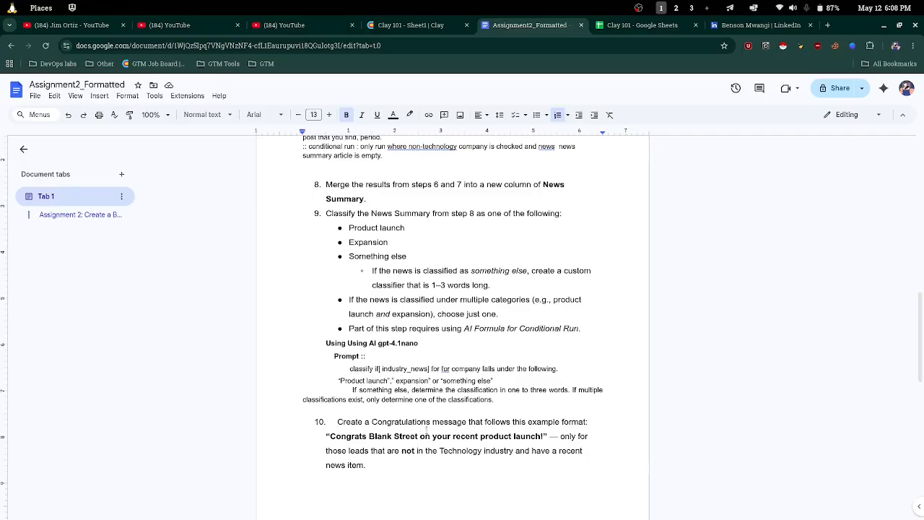
{"action": "left_click", "coordinate": [411, 24]}
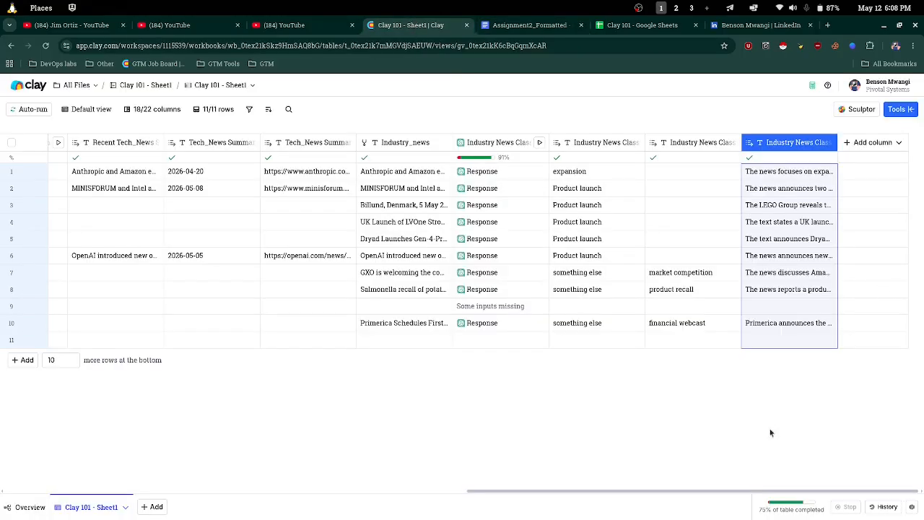
{"action": "left_click", "coordinate": [864, 144]}
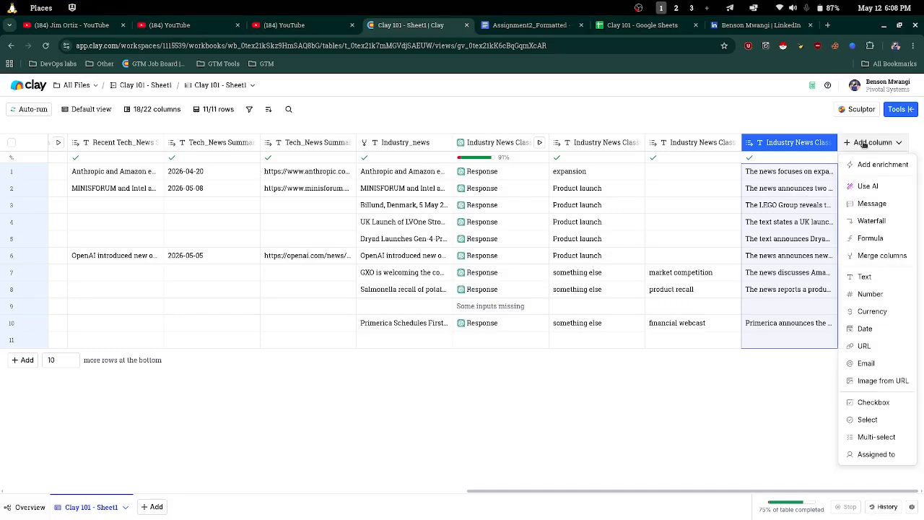
{"action": "left_click", "coordinate": [868, 186]}
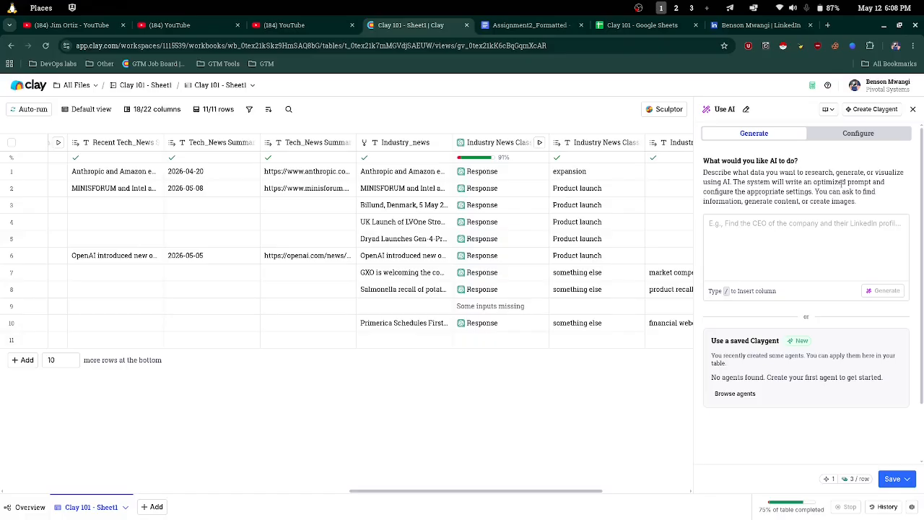
{"action": "mouse_move", "coordinate": [509, 509]}
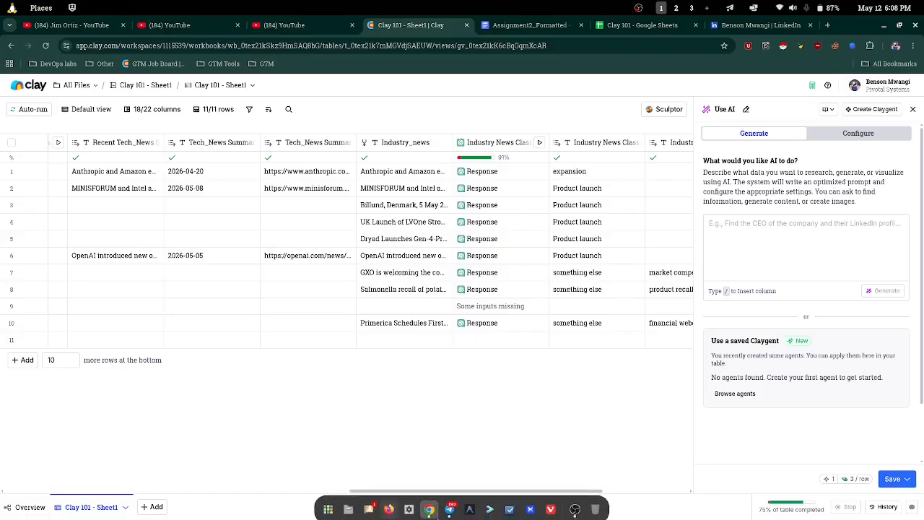
{"action": "left_click", "coordinate": [575, 504]}
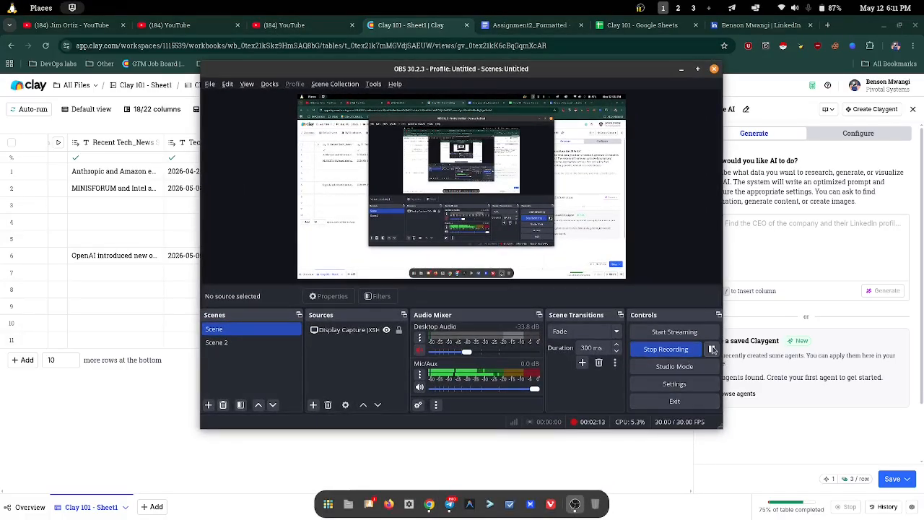
{"action": "left_click", "coordinate": [682, 69]}
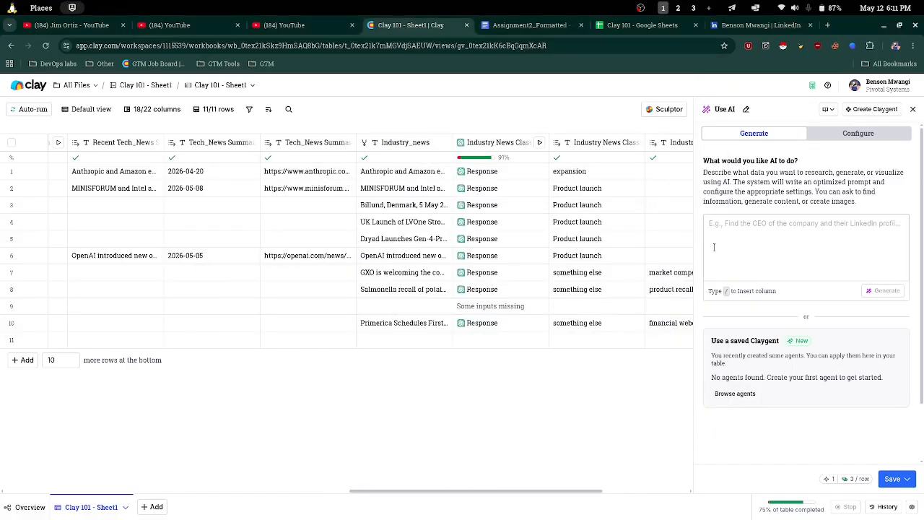
Copy step 10's congratulations instruction with its Blank Street example from Assignment2_Formatted into the Use AI task description in Clay
{"action": "left_click", "coordinate": [529, 24]}
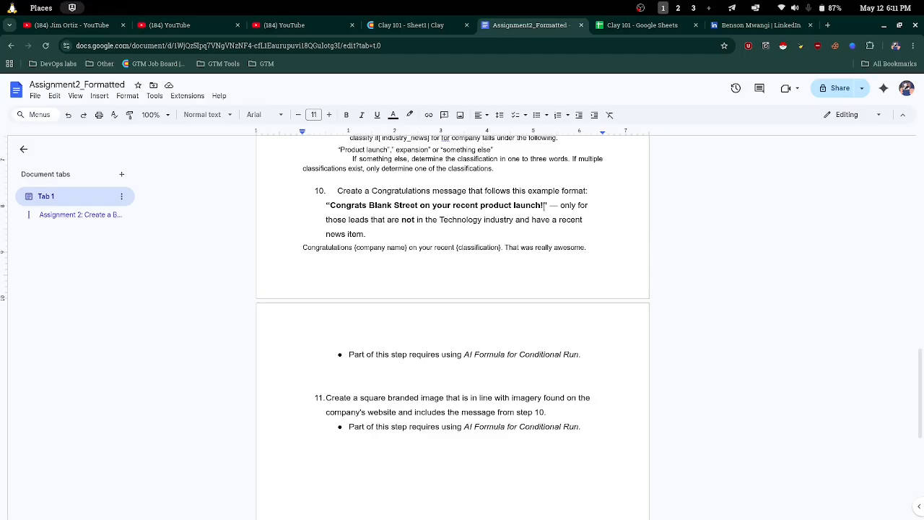
{"action": "left_click_drag", "start_coordinate": [549, 205], "coordinate": [335, 188]}
{"action": "right_click", "coordinate": [352, 196]}
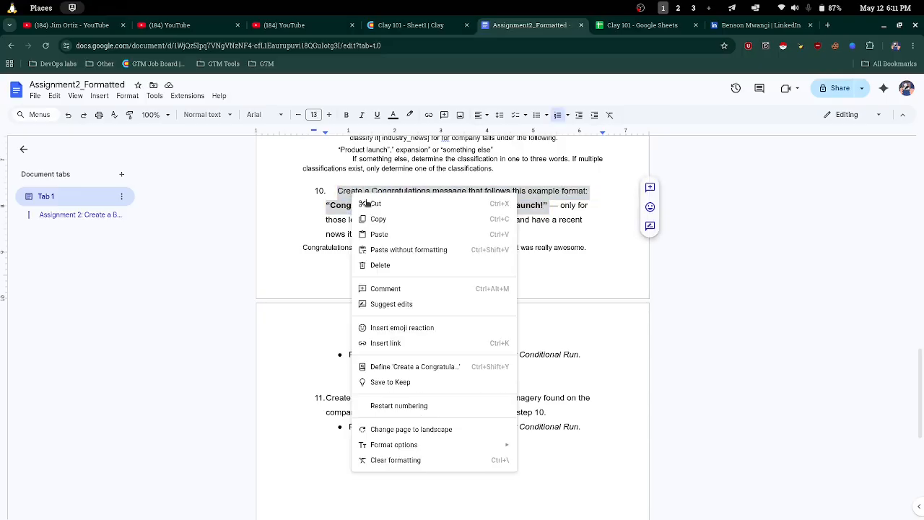
{"action": "left_click", "coordinate": [427, 27]}
{"action": "left_click", "coordinate": [756, 225]}
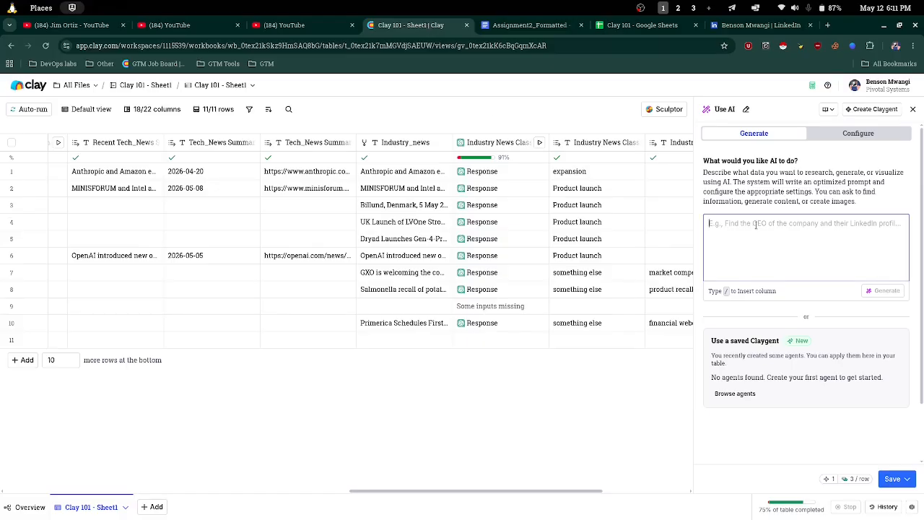
{"action": "key", "text": "ctrl+v"}
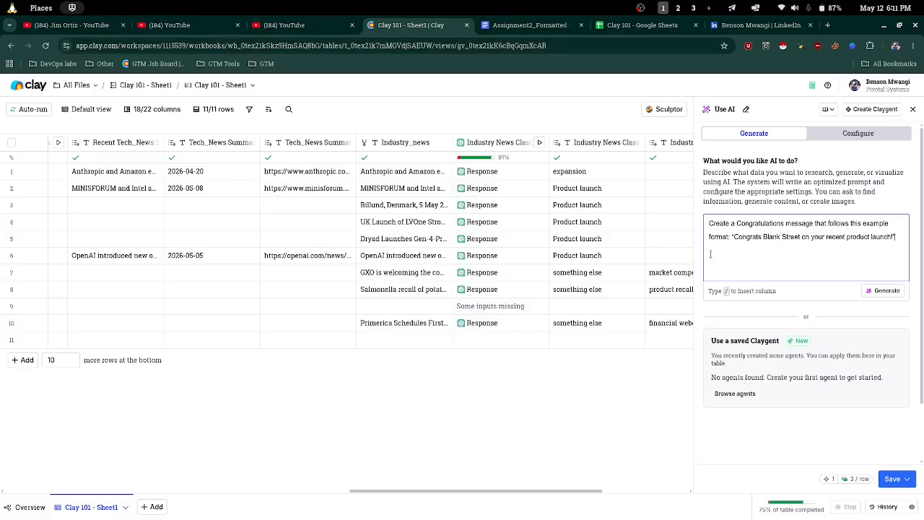
Append "output this format" to the task description, followed by the template sentence copied from below step 10 in Assignment2_Formatted
{"action": "left_click", "coordinate": [528, 24]}
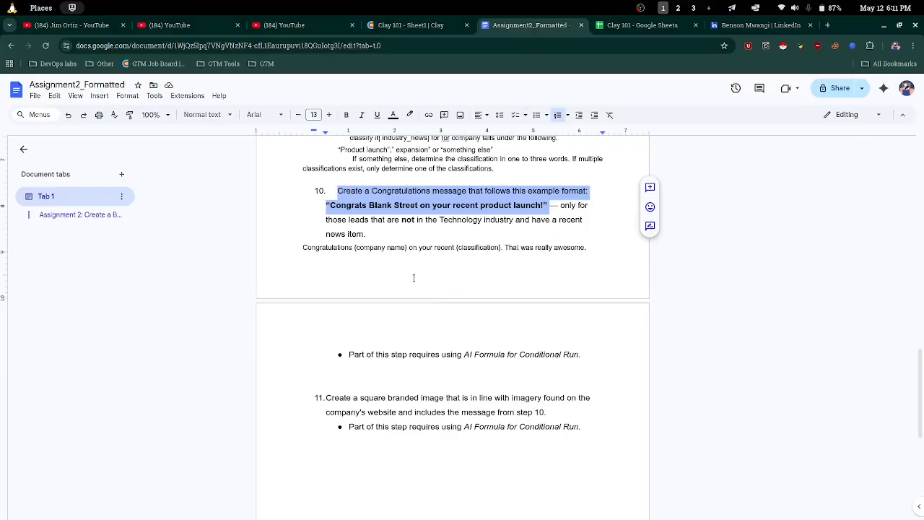
{"action": "left_click_drag", "start_coordinate": [587, 248], "coordinate": [300, 247]}
{"action": "right_click", "coordinate": [339, 246]}
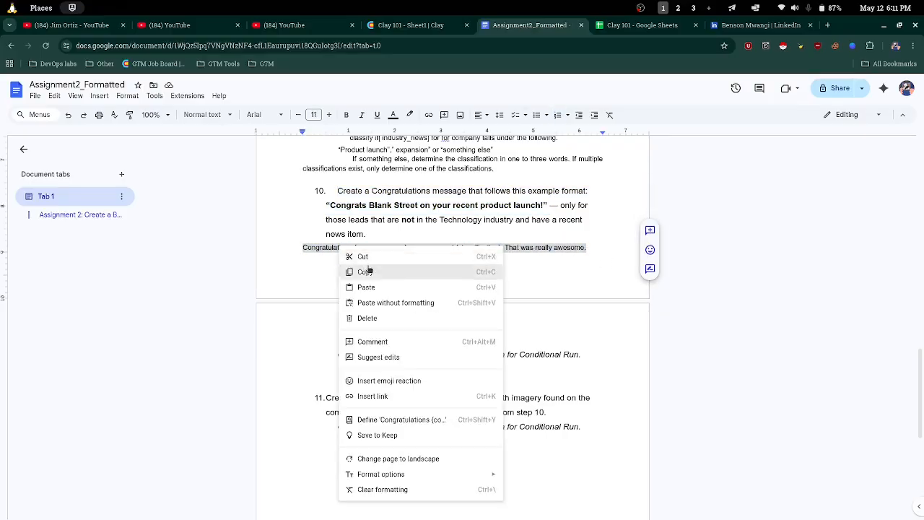
{"action": "left_click", "coordinate": [369, 271]}
{"action": "left_click", "coordinate": [375, 21]}
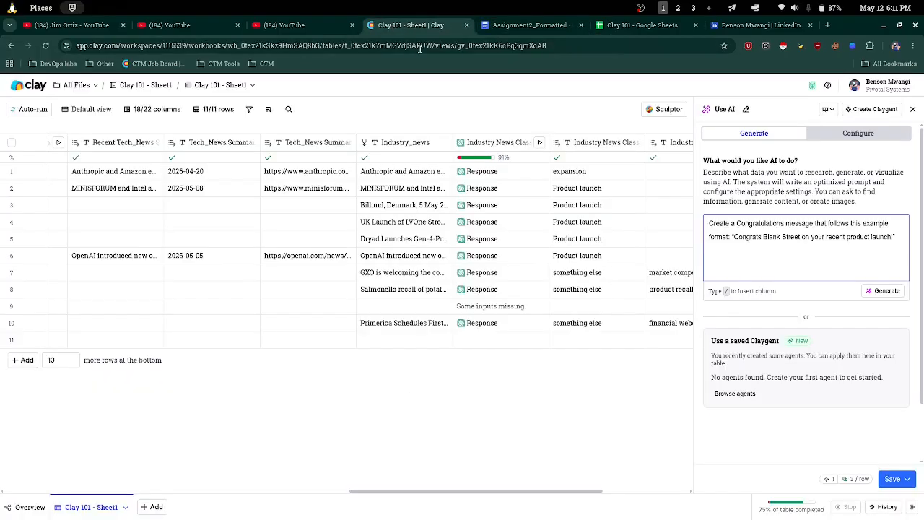
{"action": "left_click", "coordinate": [820, 250]}
{"action": "type", "text": "output this format"}
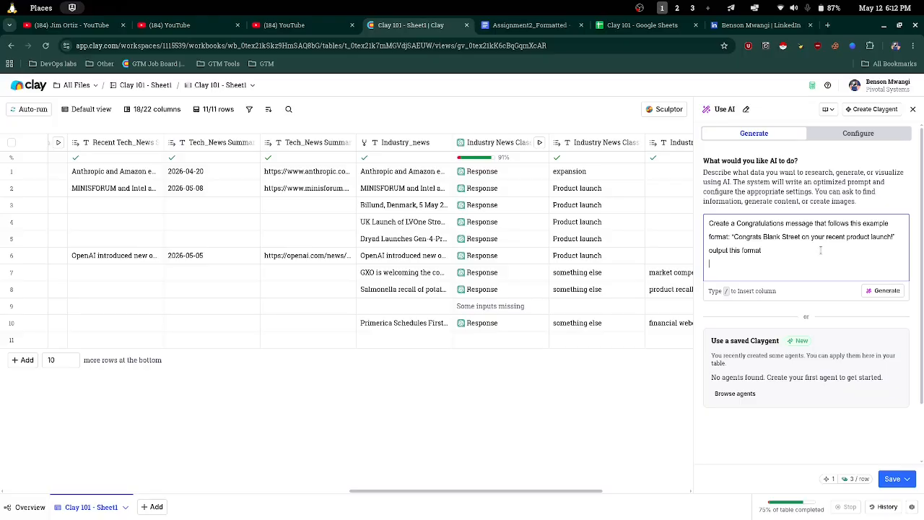
{"action": "key", "text": "Return"}
{"action": "key", "text": "ctrl+v"}
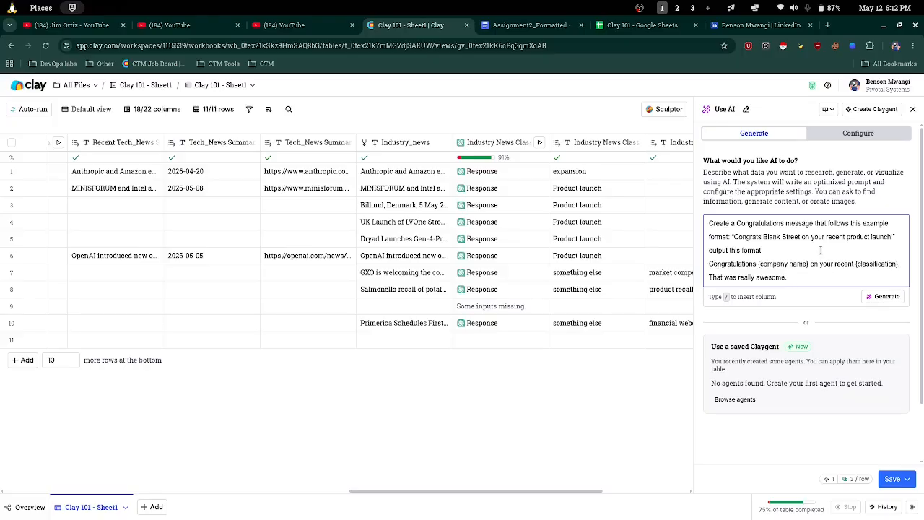
Replace the {company name} placeholder in the template sentence with a reference to the Company_name column
{"action": "key", "text": "BackSpace"}
{"action": "key", "text": "BackSpace"}
{"action": "key", "text": "BackSpace"}
{"action": "key", "text": "BackSpace"}
{"action": "key", "text": "BackSpace"}
{"action": "key", "text": "BackSpace"}
{"action": "key", "text": "BackSpace"}
{"action": "key", "text": "BackSpace"}
{"action": "key", "text": "BackSpace"}
{"action": "key", "text": "BackSpace"}
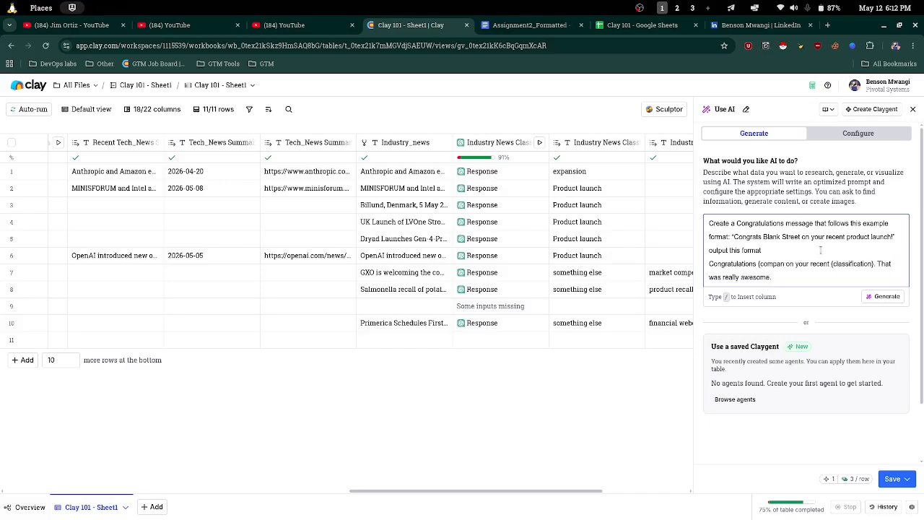
{"action": "key", "text": "BackSpace"}
{"action": "key", "text": "BackSpace"}
{"action": "key", "text": "BackSpace"}
{"action": "key", "text": "BackSpace"}
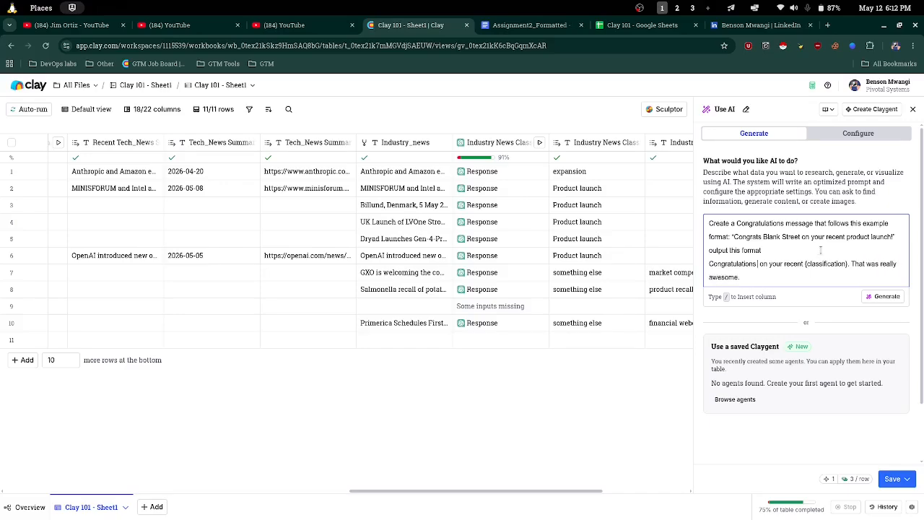
{"action": "type", "text": "/"}
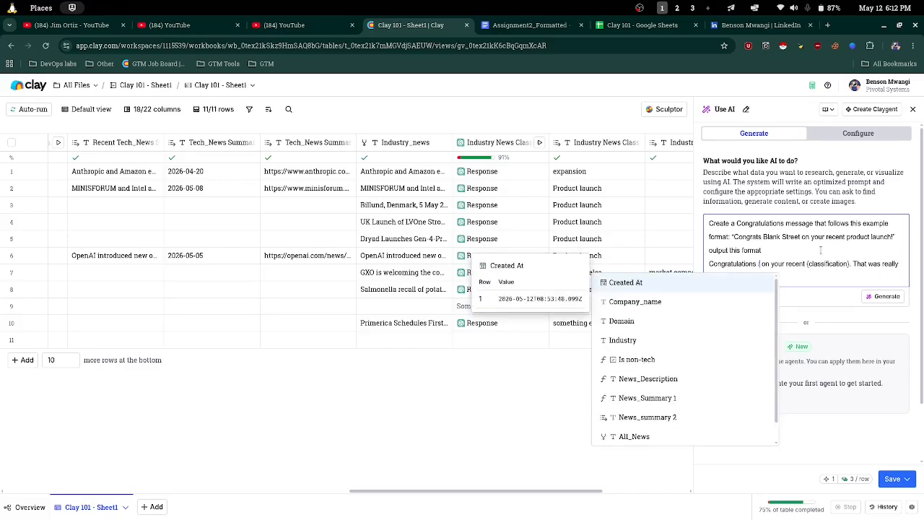
{"action": "key", "text": "Down"}
{"action": "key", "text": "Return"}
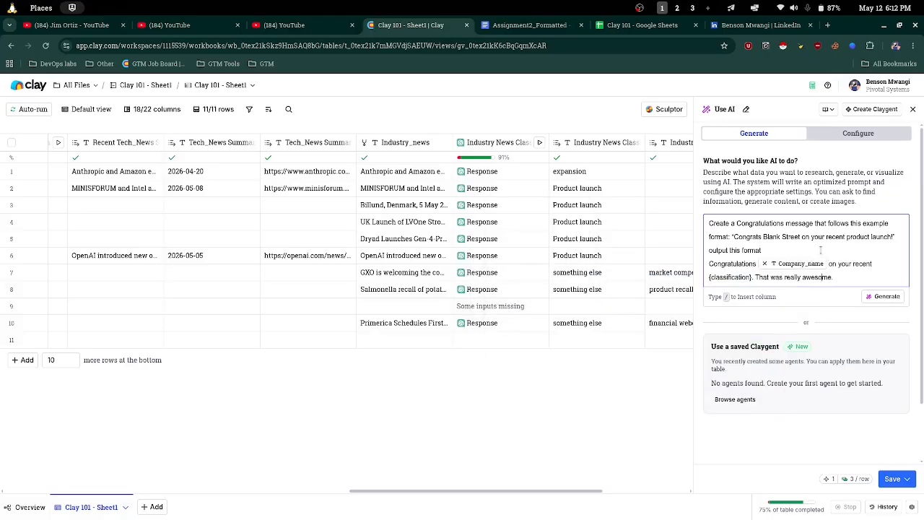
Replace the {classification} placeholder in the template sentence with the category field of the Industry News Classification column
{"action": "key", "text": "Left"}
{"action": "key", "text": "BackSpace"}
{"action": "key", "text": "BackSpace"}
{"action": "key", "text": "BackSpace"}
{"action": "key", "text": "BackSpace"}
{"action": "key", "text": "BackSpace"}
{"action": "key", "text": "BackSpace"}
{"action": "key", "text": "BackSpace"}
{"action": "key", "text": "BackSpace"}
{"action": "key", "text": "BackSpace"}
{"action": "key", "text": "BackSpace"}
{"action": "key", "text": "BackSpace"}
{"action": "key", "text": "BackSpace"}
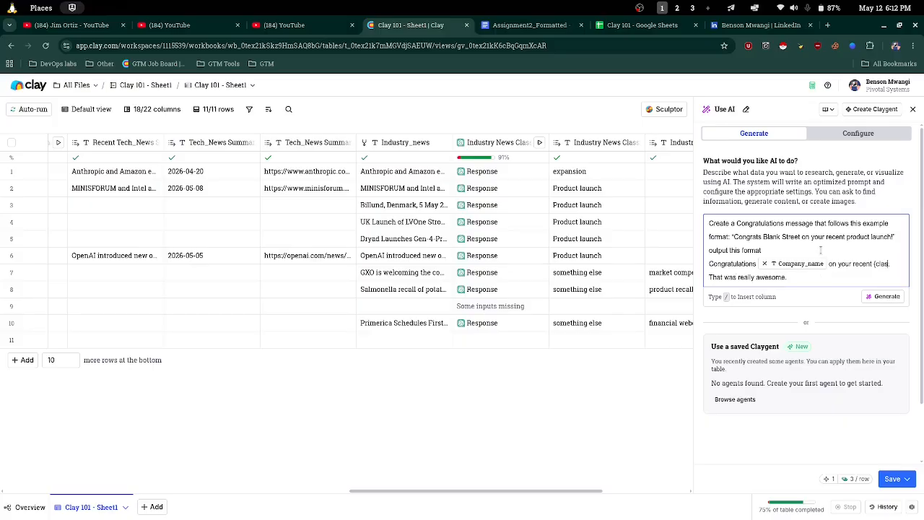
{"action": "key", "text": "BackSpace"}
{"action": "key", "text": "BackSpace"}
{"action": "key", "text": "BackSpace"}
{"action": "key", "text": "BackSpace"}
{"action": "key", "text": "BackSpace"}
{"action": "type", "text": "/"}
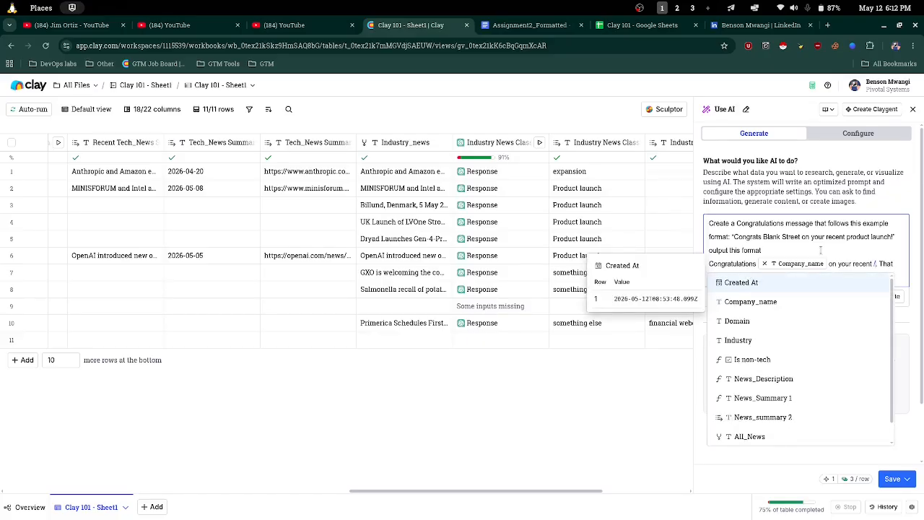
{"action": "type", "text": "ind"}
{"action": "key", "text": "Down"}
{"action": "key", "text": "Down"}
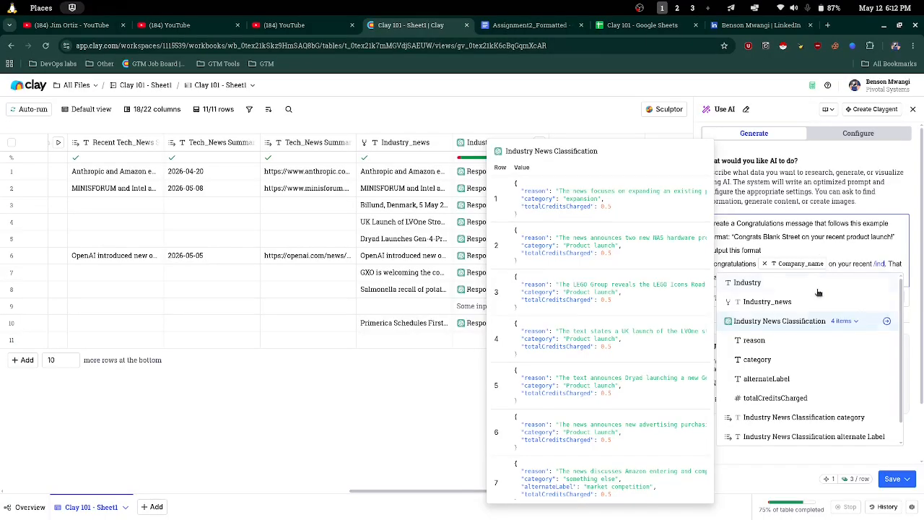
{"action": "left_click", "coordinate": [772, 359]}
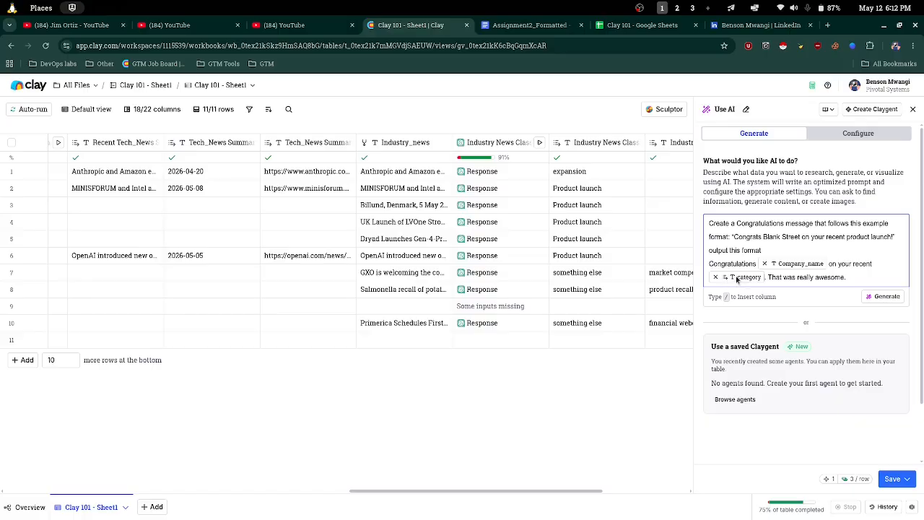
Generate the full congratulations prompt from the task description and review its instructions, inputs, output fields and run settings
{"action": "left_click", "coordinate": [595, 145]}
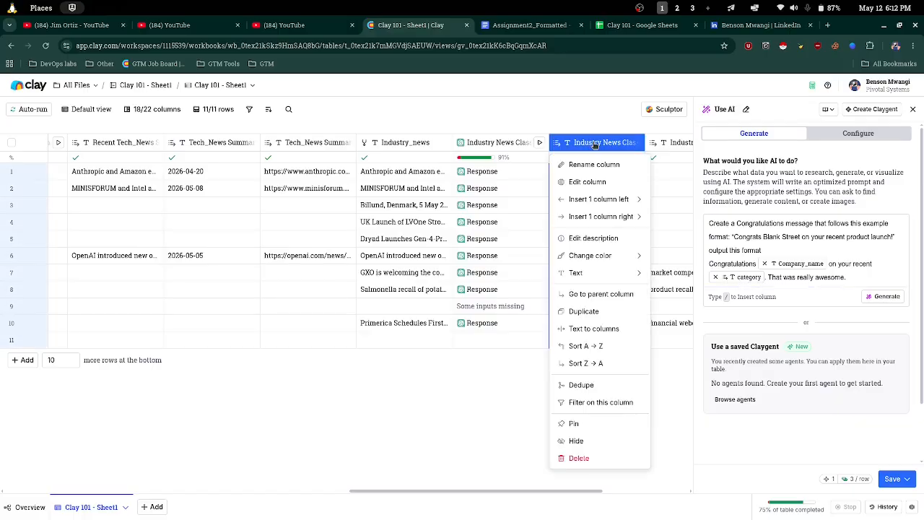
{"action": "left_click", "coordinate": [599, 141]}
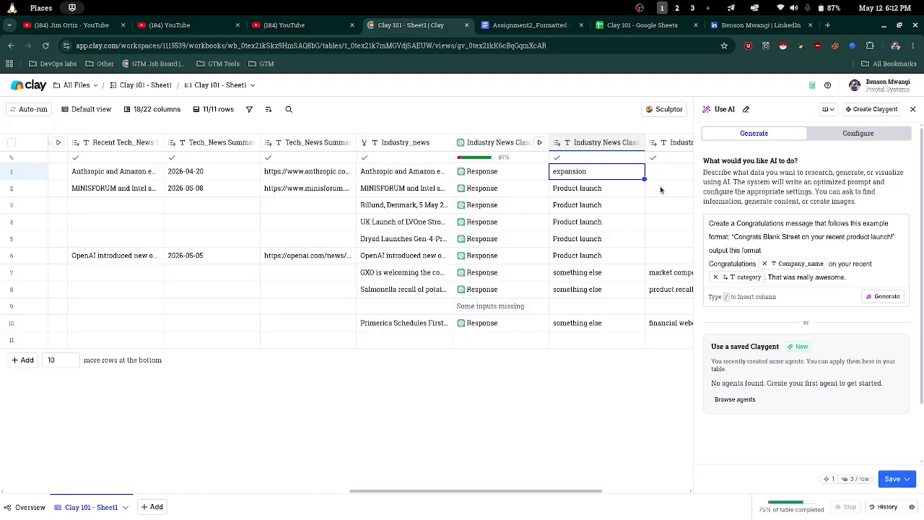
{"action": "left_click", "coordinate": [883, 296]}
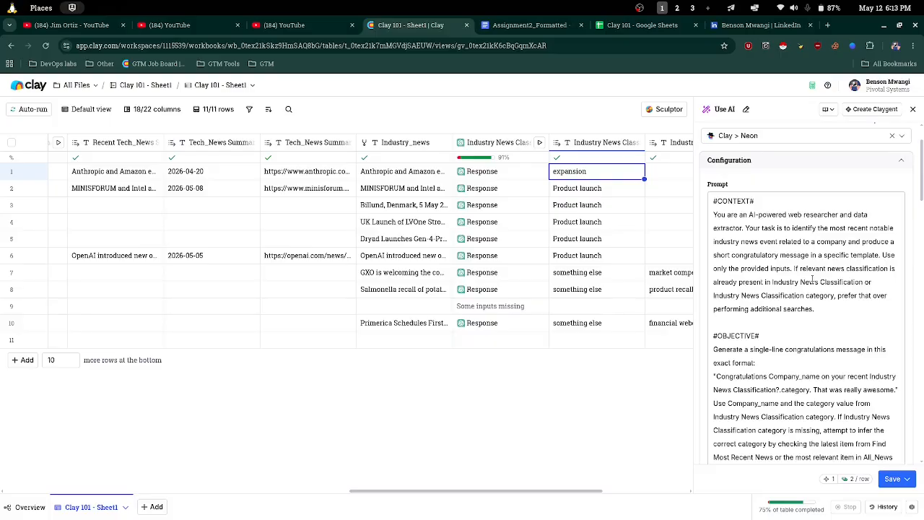
{"action": "scroll", "coordinate": [812, 279], "scroll_direction": "down", "scroll_amount": 6}
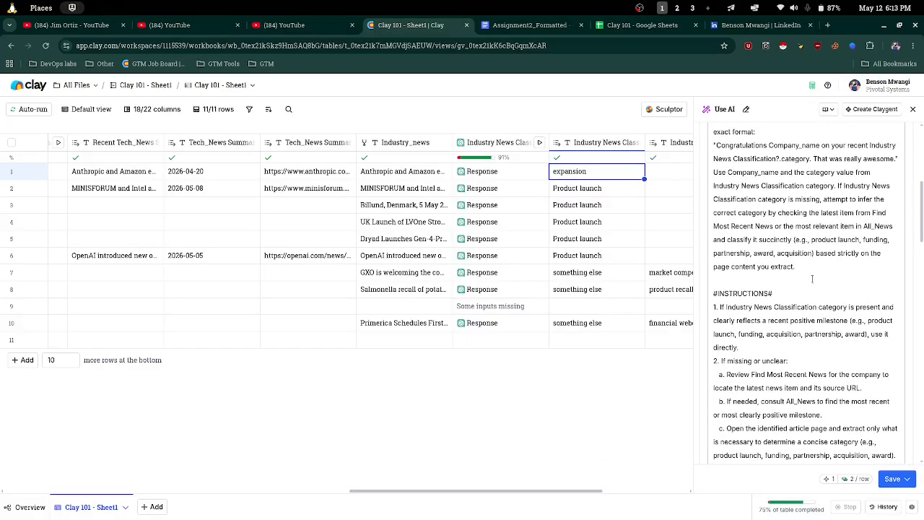
{"action": "scroll", "coordinate": [812, 278], "scroll_direction": "down", "scroll_amount": 10}
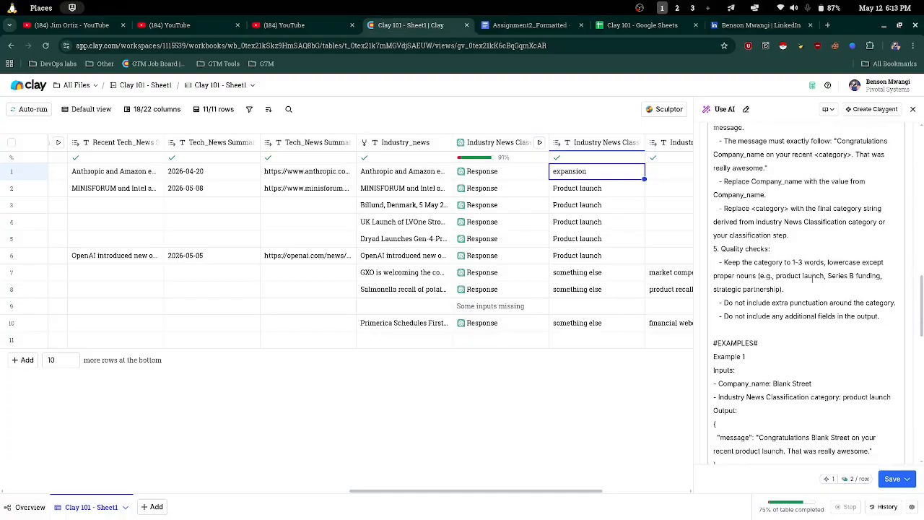
{"action": "scroll", "coordinate": [813, 279], "scroll_direction": "down", "scroll_amount": 1}
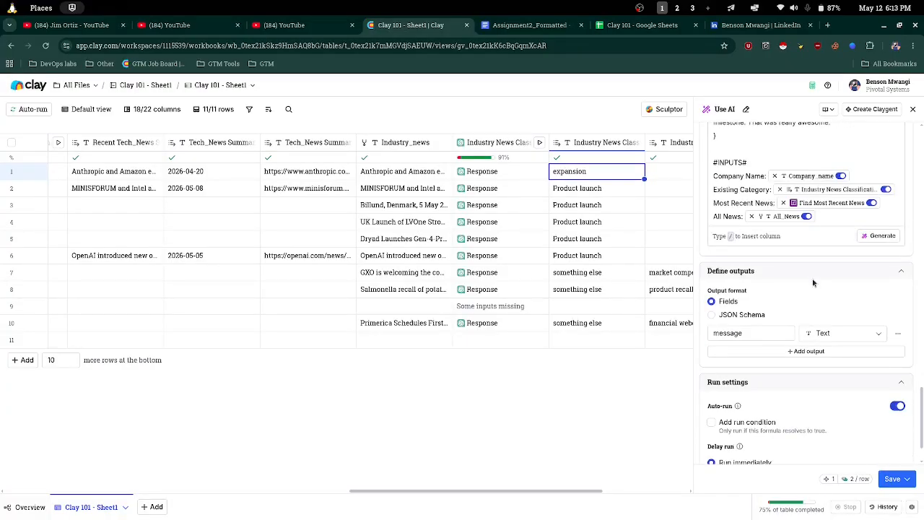
{"action": "scroll", "coordinate": [813, 283], "scroll_direction": "down", "scroll_amount": 2}
{"action": "scroll", "coordinate": [813, 283], "scroll_direction": "up", "scroll_amount": 8}
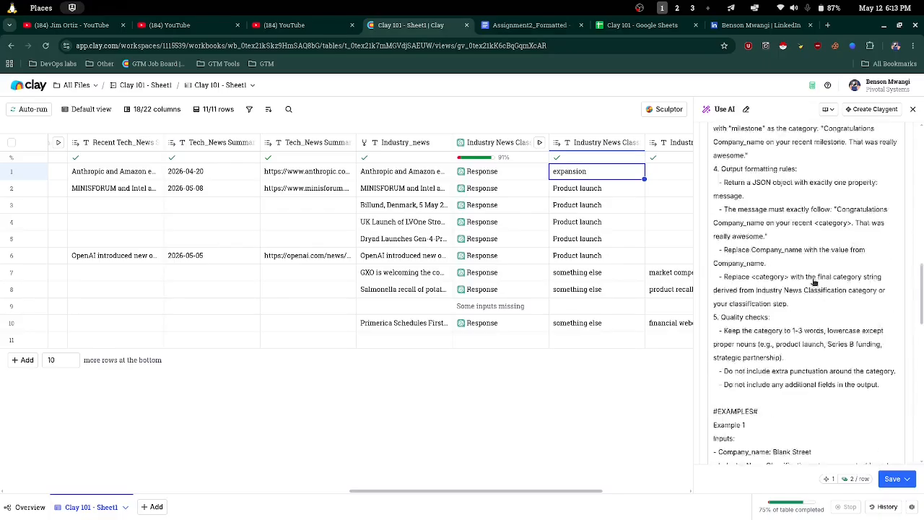
{"action": "scroll", "coordinate": [813, 282], "scroll_direction": "up", "scroll_amount": 10}
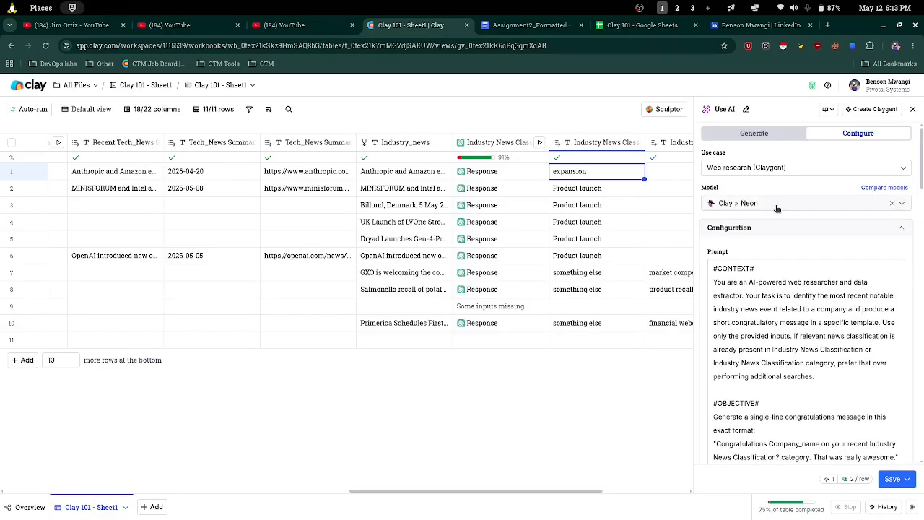
Set the congratulations column's model to OpenAI GPT 5 Nano, and save and run it on 10 rows
{"action": "left_click", "coordinate": [777, 206]}
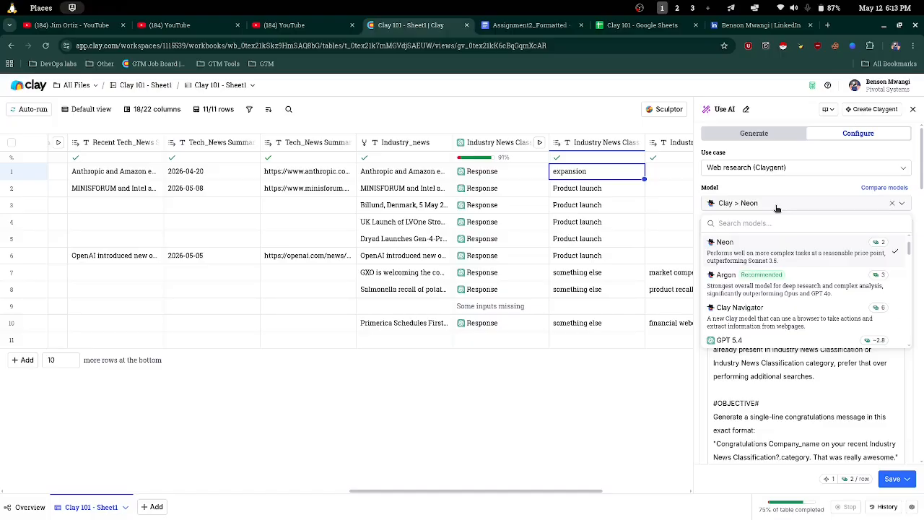
{"action": "scroll", "coordinate": [781, 299], "scroll_direction": "down", "scroll_amount": 1}
{"action": "scroll", "coordinate": [782, 298], "scroll_direction": "down", "scroll_amount": 1}
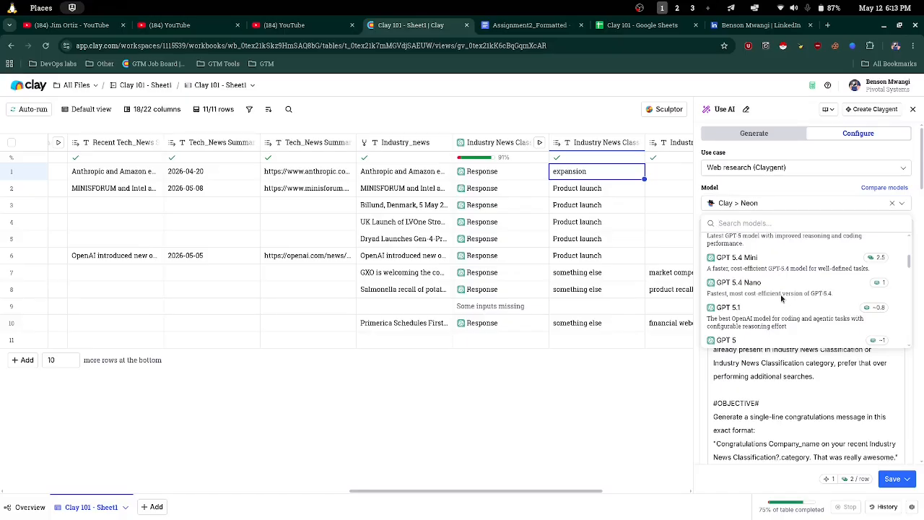
{"action": "scroll", "coordinate": [781, 299], "scroll_direction": "down", "scroll_amount": 1}
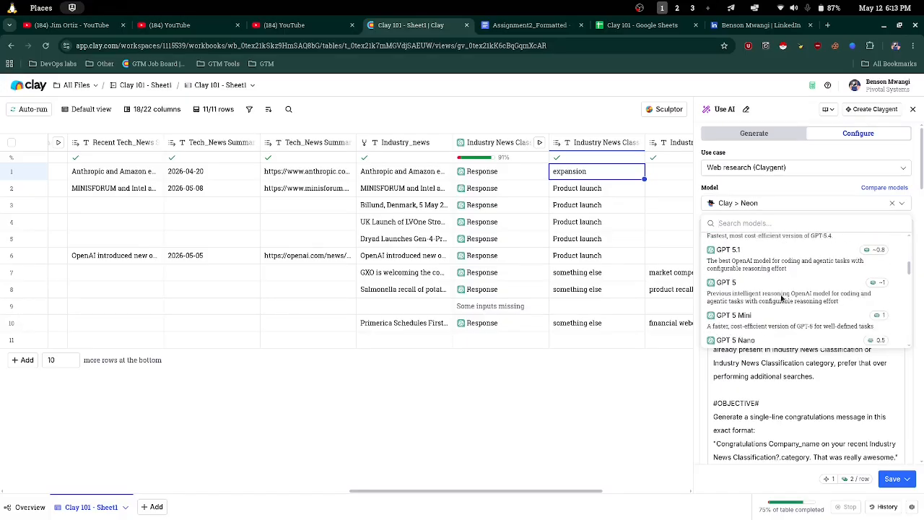
{"action": "scroll", "coordinate": [781, 298], "scroll_direction": "down", "scroll_amount": 1}
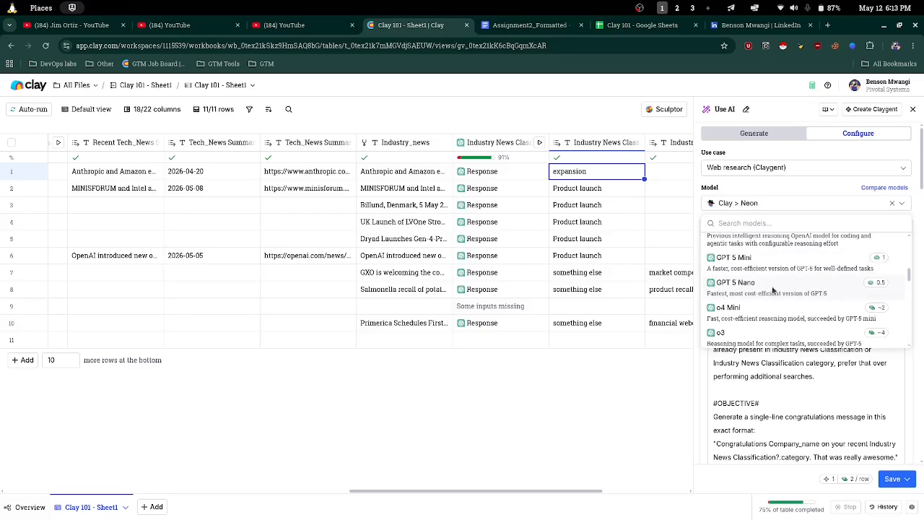
{"action": "left_click", "coordinate": [773, 287]}
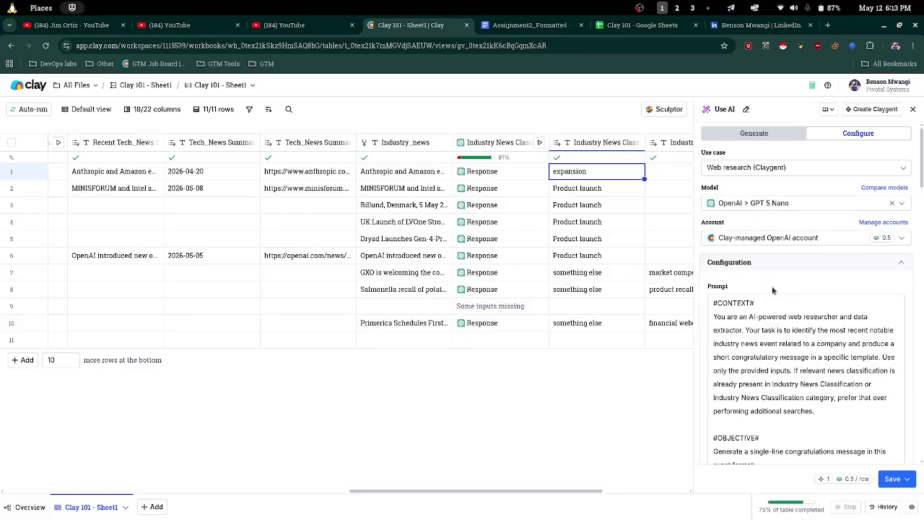
{"action": "left_click", "coordinate": [889, 483]}
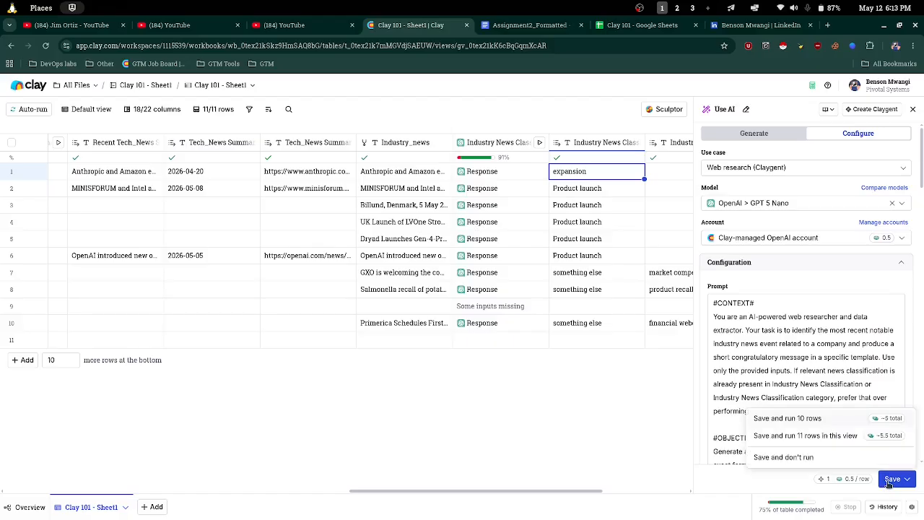
{"action": "left_click", "coordinate": [807, 419]}
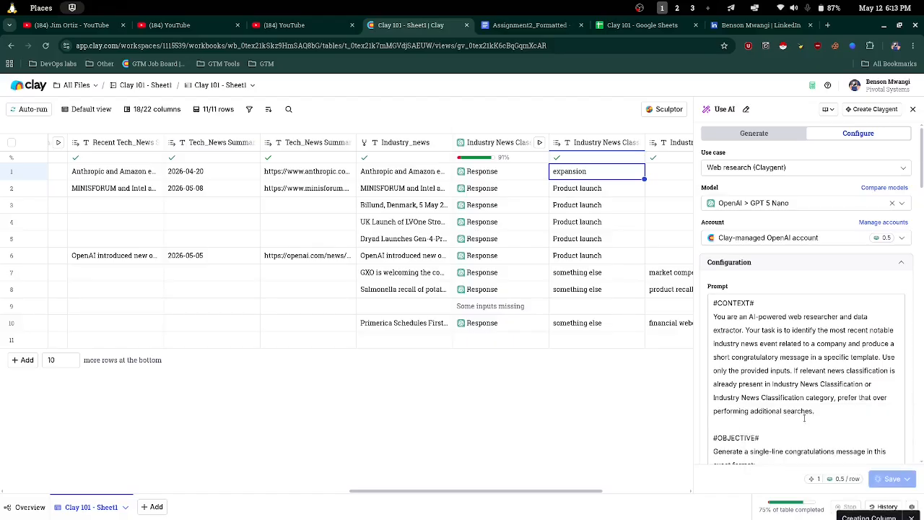
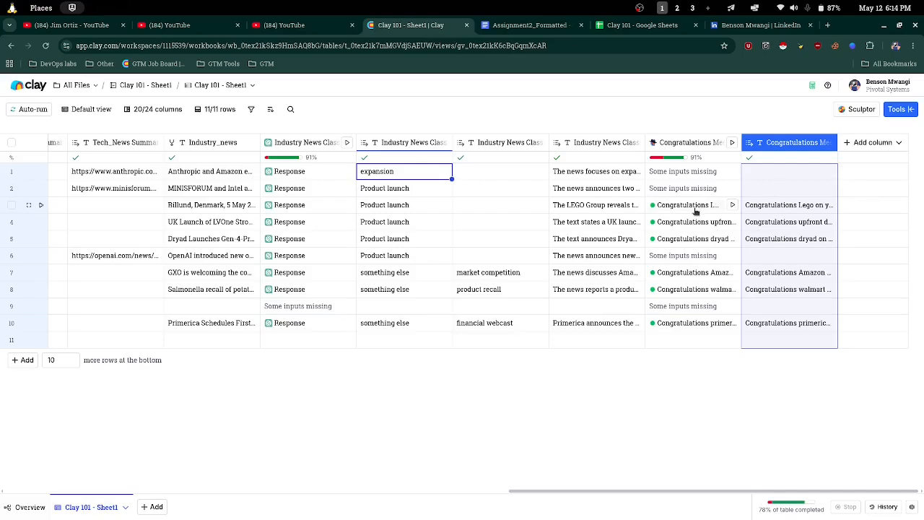
Read the full congratulations messages in the Lego and upfront diagnostics rows
{"action": "left_click", "coordinate": [767, 210]}
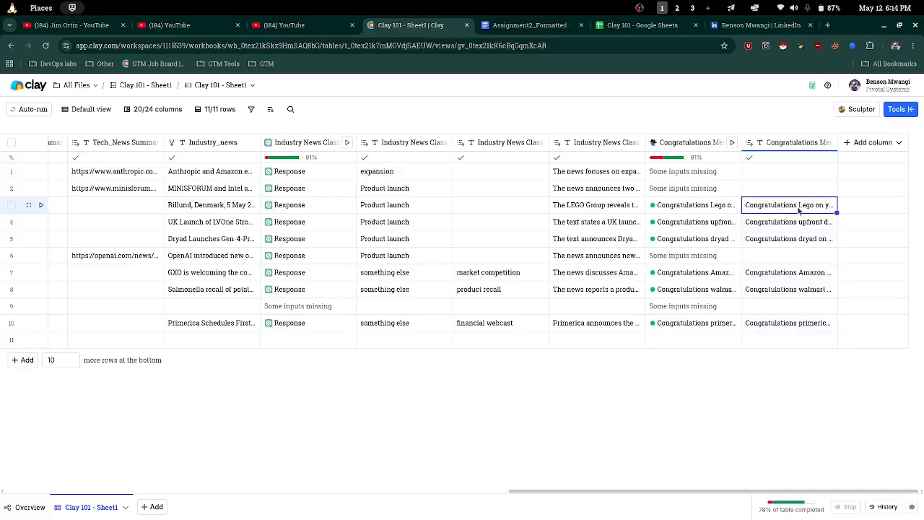
{"action": "left_click", "coordinate": [799, 207]}
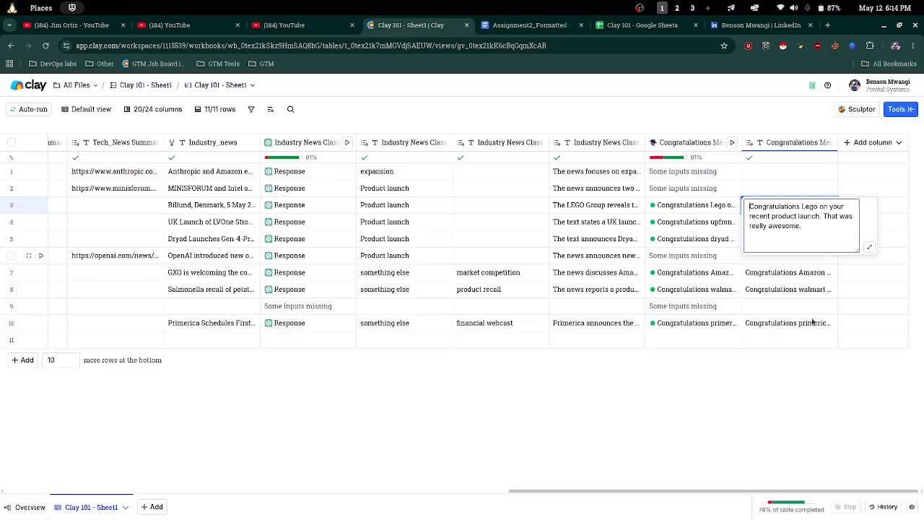
{"action": "key", "text": "Escape"}
{"action": "left_click", "coordinate": [784, 223]}
{"action": "left_click", "coordinate": [784, 225]}
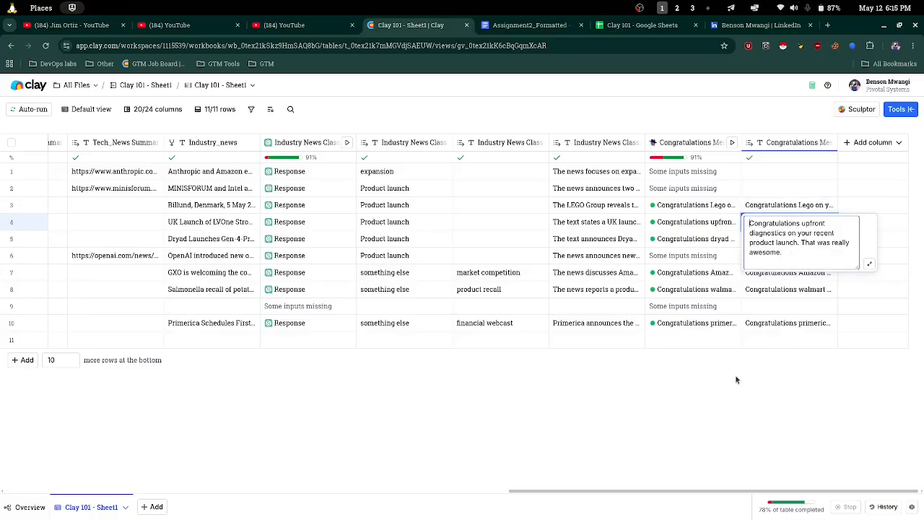
{"action": "key", "text": "Escape"}
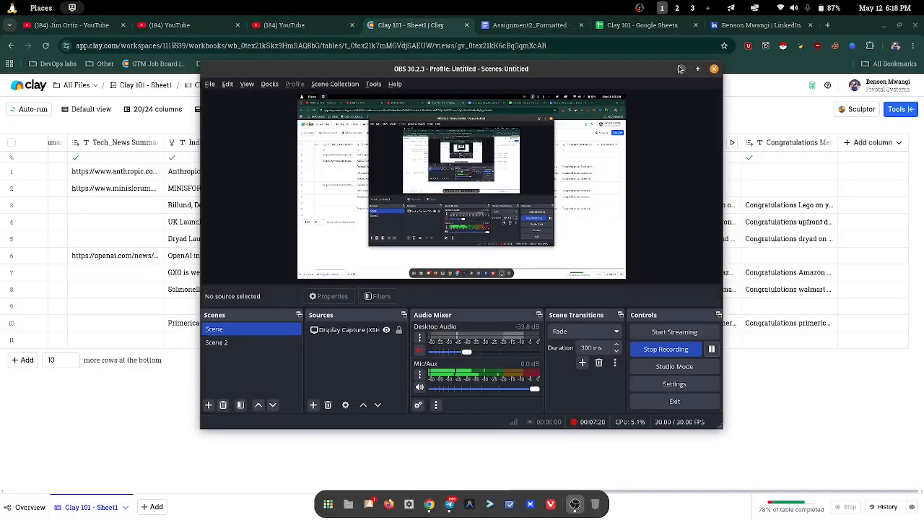
Review the assignment document's steps through to step 11, the square branded image task and its prompt
{"action": "left_click", "coordinate": [680, 69]}
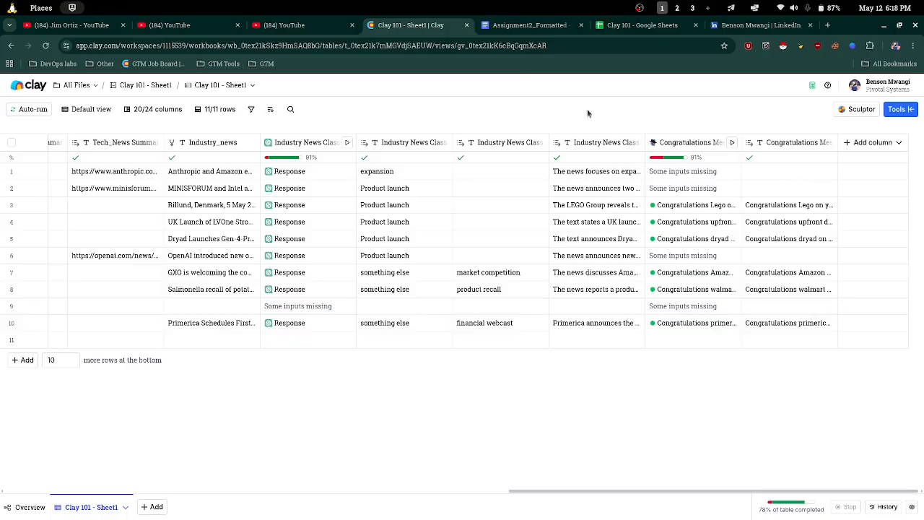
{"action": "left_click", "coordinate": [528, 27]}
{"action": "scroll", "coordinate": [490, 173], "scroll_direction": "up", "scroll_amount": 20}
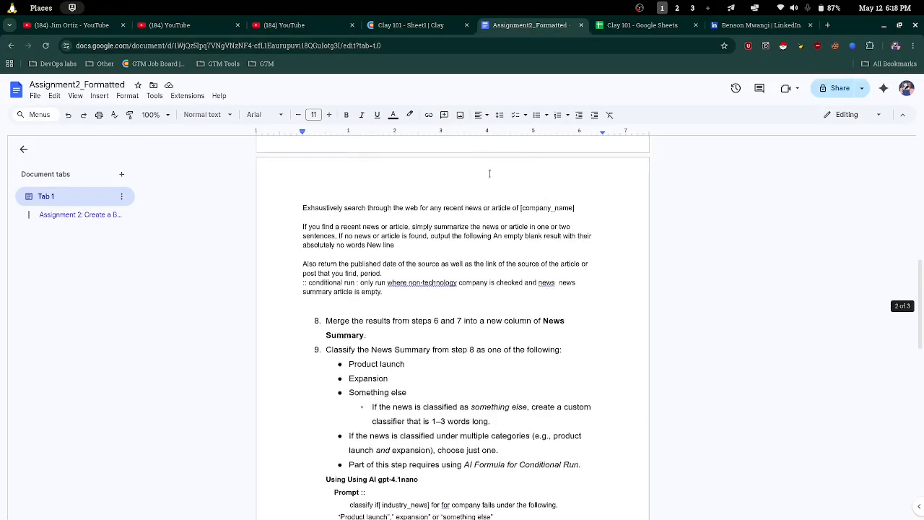
{"action": "scroll", "coordinate": [490, 173], "scroll_direction": "up", "scroll_amount": 2}
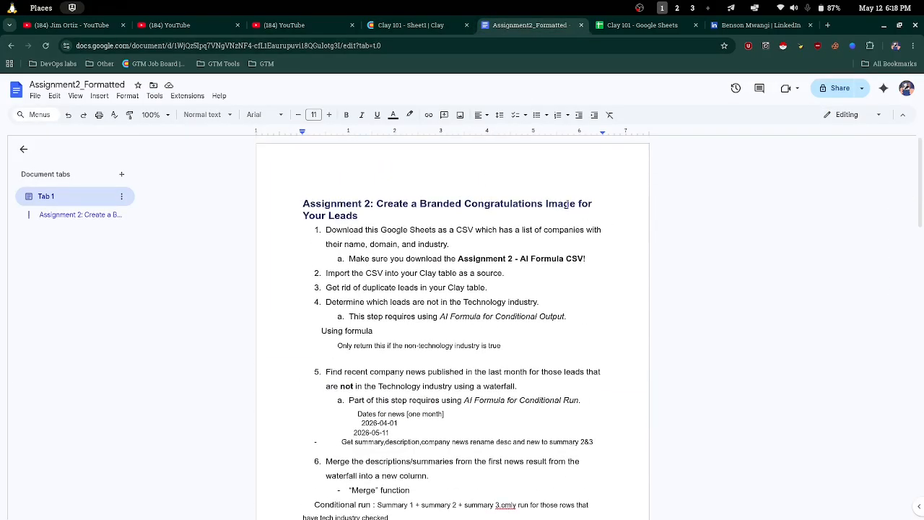
{"action": "scroll", "coordinate": [567, 204], "scroll_direction": "down", "scroll_amount": 20}
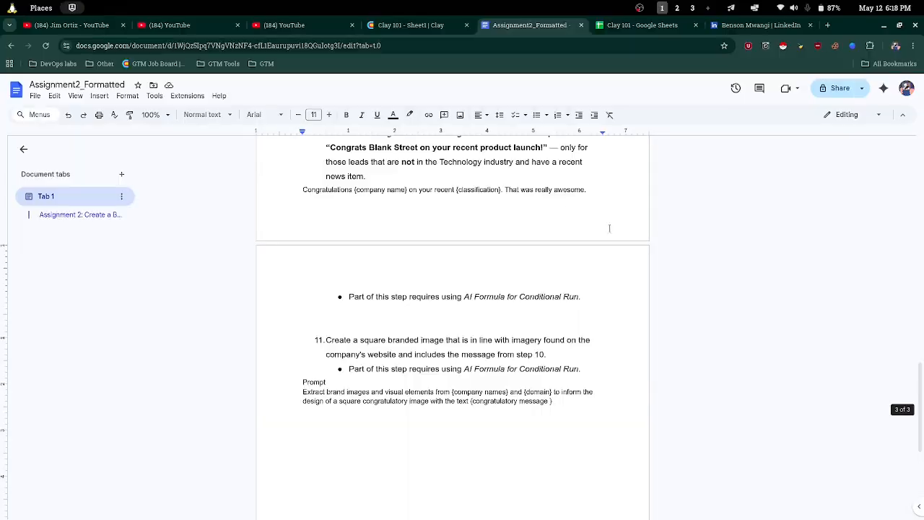
Add a Use AI column in Clay and copy the step 11 brand image prompt from the assignment document into its task description
{"action": "left_click", "coordinate": [412, 24]}
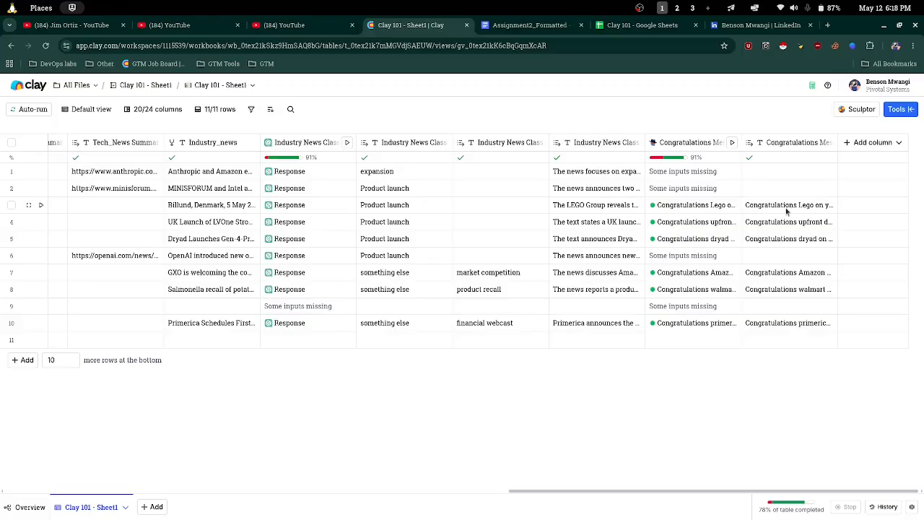
{"action": "left_click", "coordinate": [858, 145]}
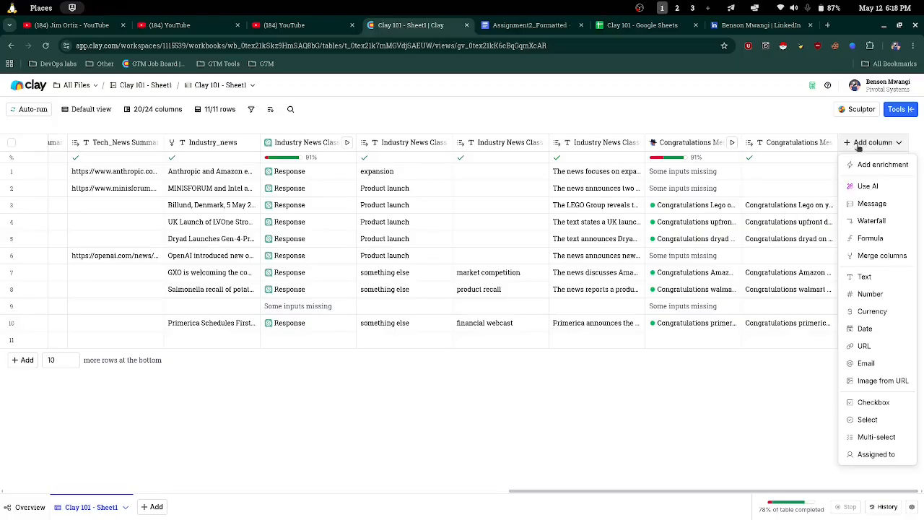
{"action": "left_click", "coordinate": [863, 190]}
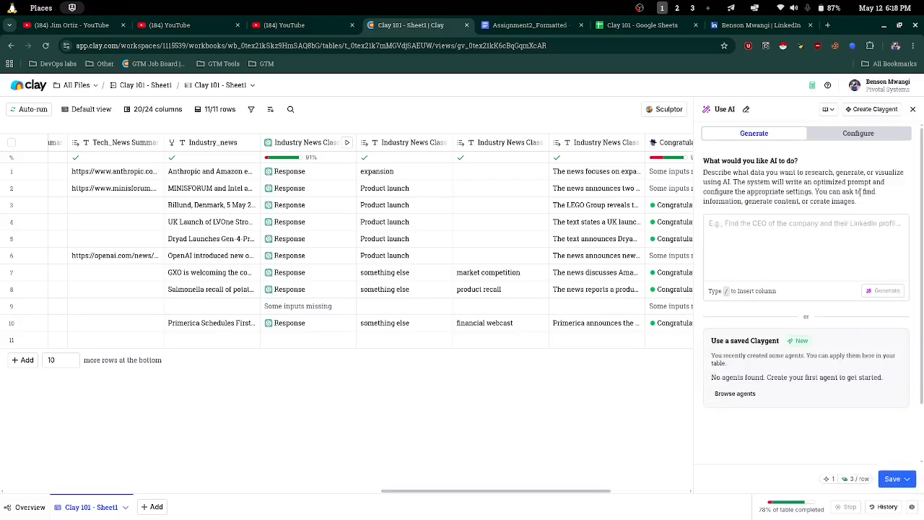
{"action": "left_click", "coordinate": [526, 26]}
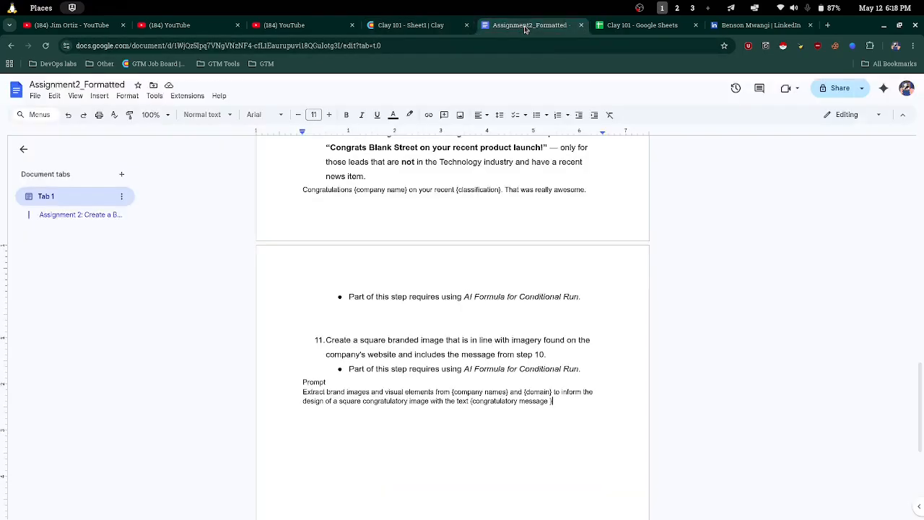
{"action": "left_click_drag", "start_coordinate": [553, 401], "coordinate": [298, 392]}
{"action": "right_click", "coordinate": [325, 392]}
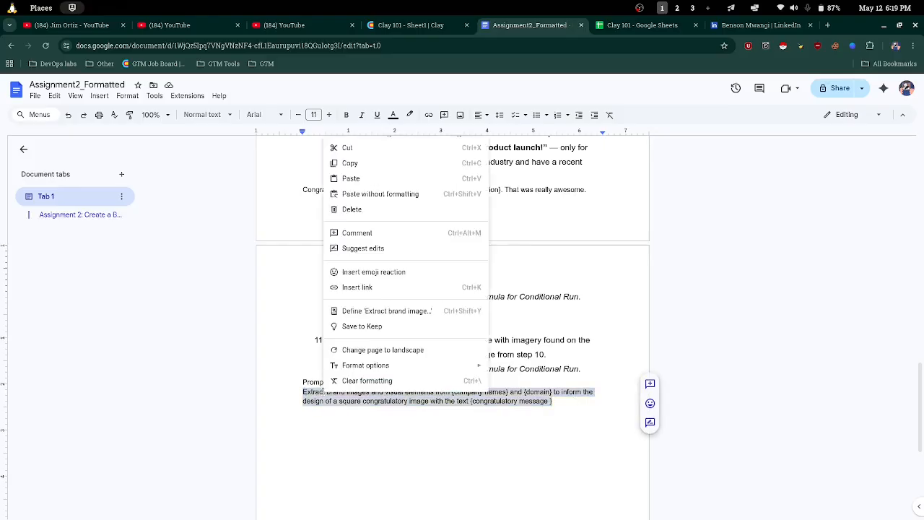
{"action": "left_click", "coordinate": [351, 163]}
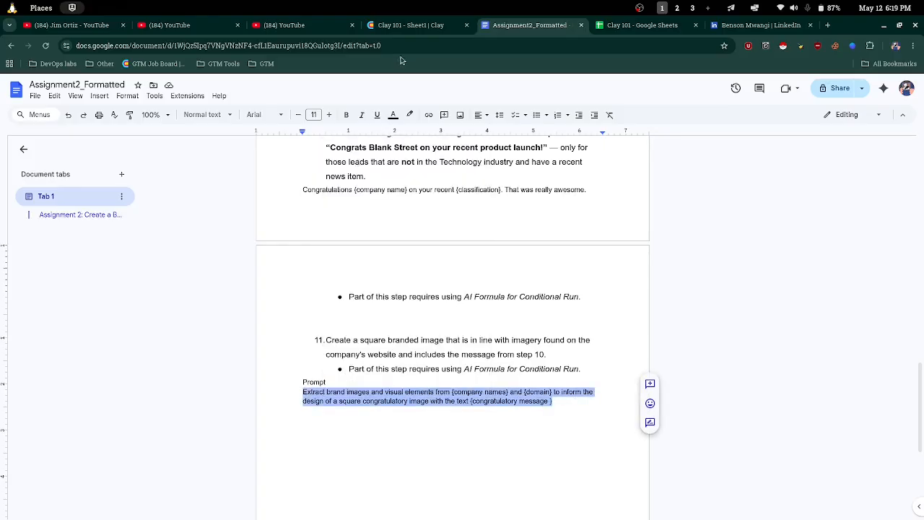
{"action": "left_click", "coordinate": [393, 22]}
{"action": "left_click", "coordinate": [746, 230]}
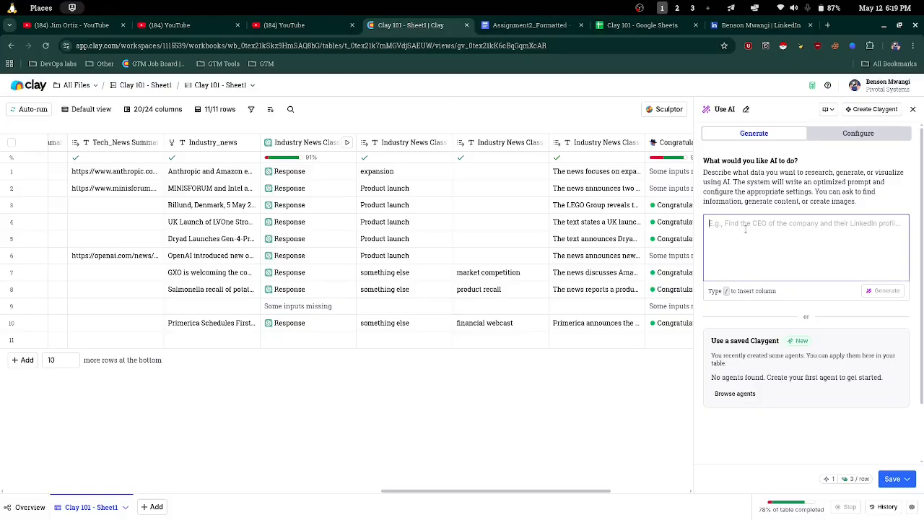
{"action": "key", "text": "ctrl+v"}
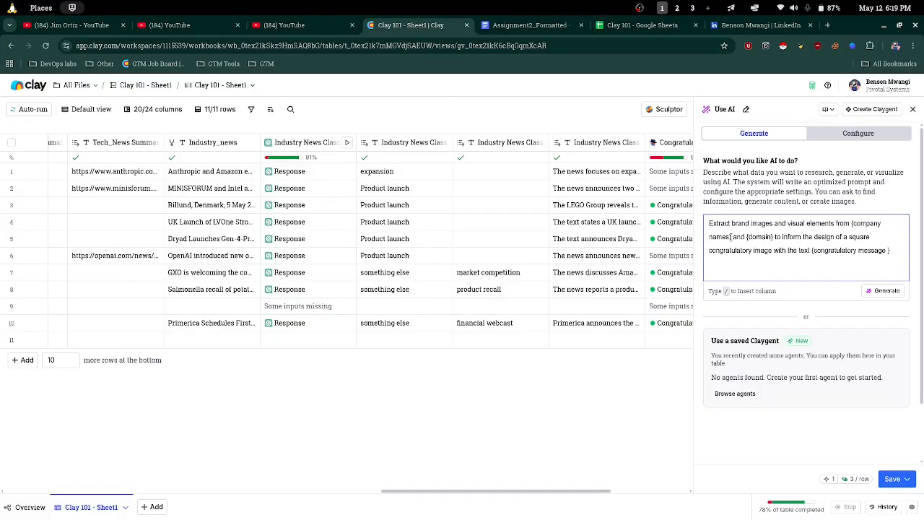
Replace the {company names} placeholder in the image prompt with a reference to the Company_name column
{"action": "key", "text": "BackSpace"}
{"action": "key", "text": "BackSpace"}
{"action": "key", "text": "BackSpace"}
{"action": "key", "text": "BackSpace"}
{"action": "key", "text": "BackSpace"}
{"action": "key", "text": "BackSpace"}
{"action": "key", "text": "BackSpace"}
{"action": "key", "text": "BackSpace"}
{"action": "key", "text": "BackSpace"}
{"action": "key", "text": "BackSpace"}
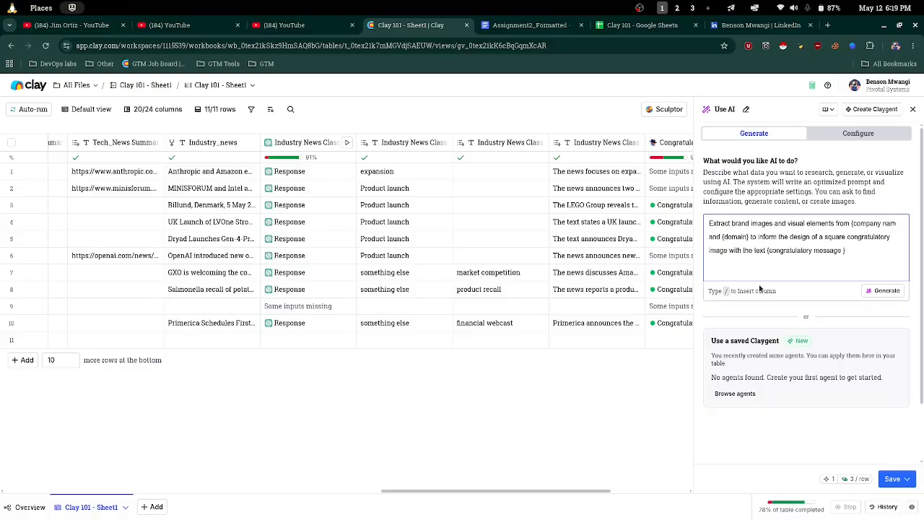
{"action": "key", "text": "BackSpace"}
{"action": "key", "text": "BackSpace"}
{"action": "key", "text": "BackSpace"}
{"action": "key", "text": "BackSpace"}
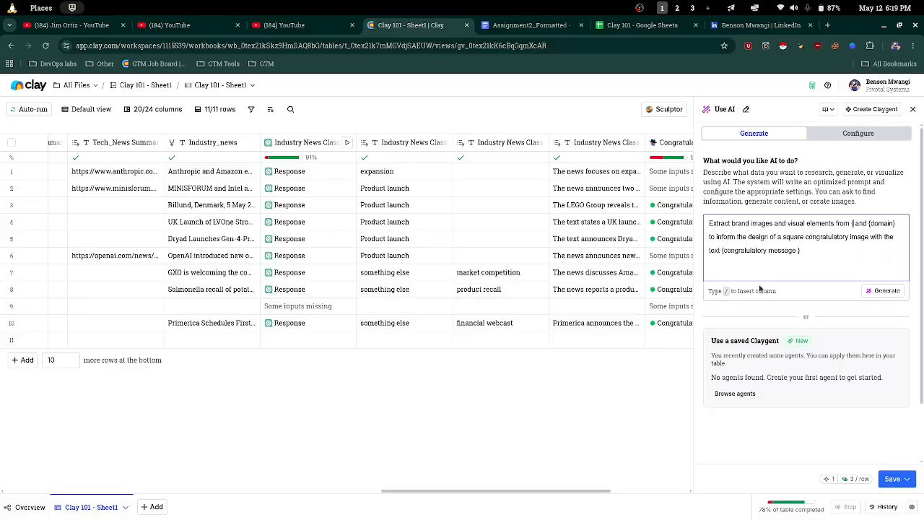
{"action": "type", "text": "/"}
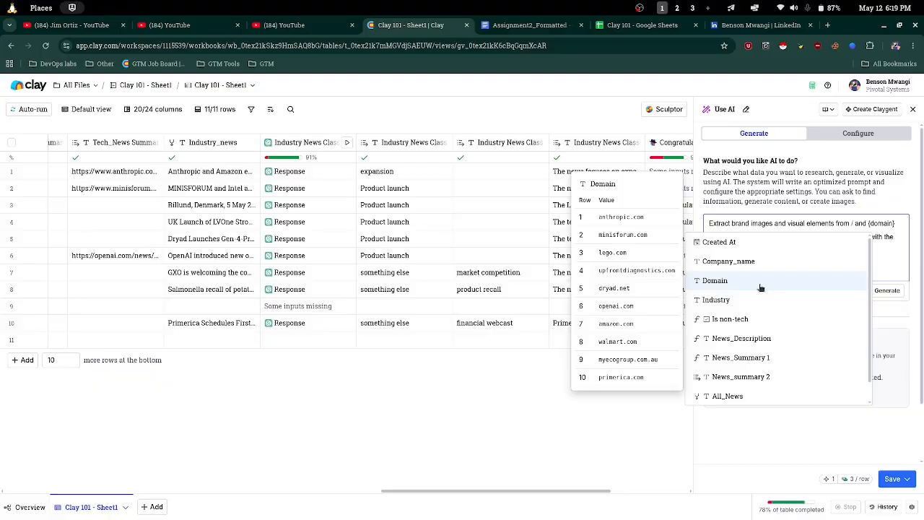
{"action": "type", "text": "co"}
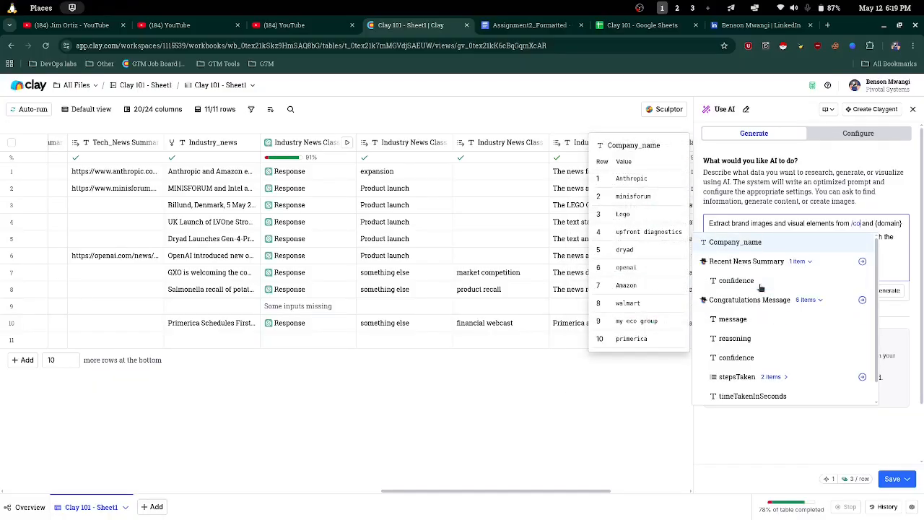
{"action": "key", "text": "Return"}
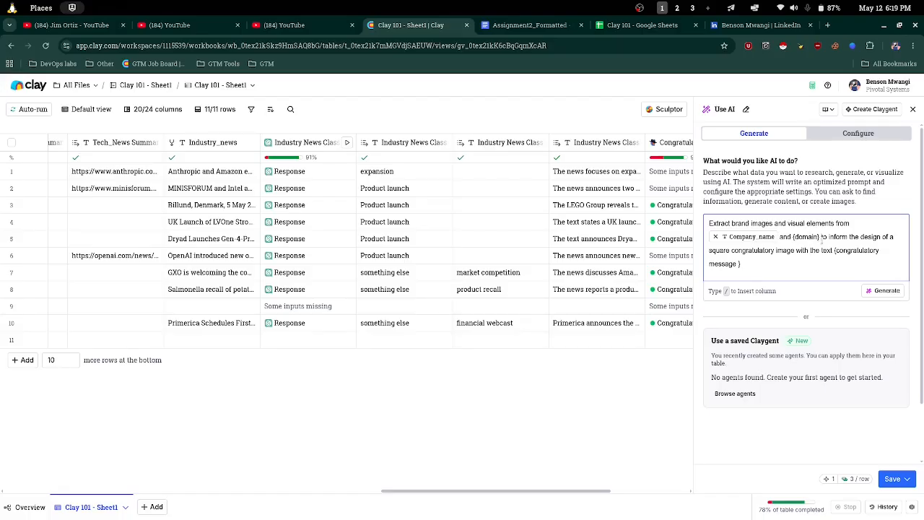
Replace the {domain} placeholder in the image prompt with a reference to the Domain column
{"action": "key", "text": "BackSpace"}
{"action": "key", "text": "BackSpace"}
{"action": "key", "text": "BackSpace"}
{"action": "key", "text": "BackSpace"}
{"action": "key", "text": "BackSpace"}
{"action": "key", "text": "BackSpace"}
{"action": "key", "text": "BackSpace"}
{"action": "key", "text": "BackSpace"}
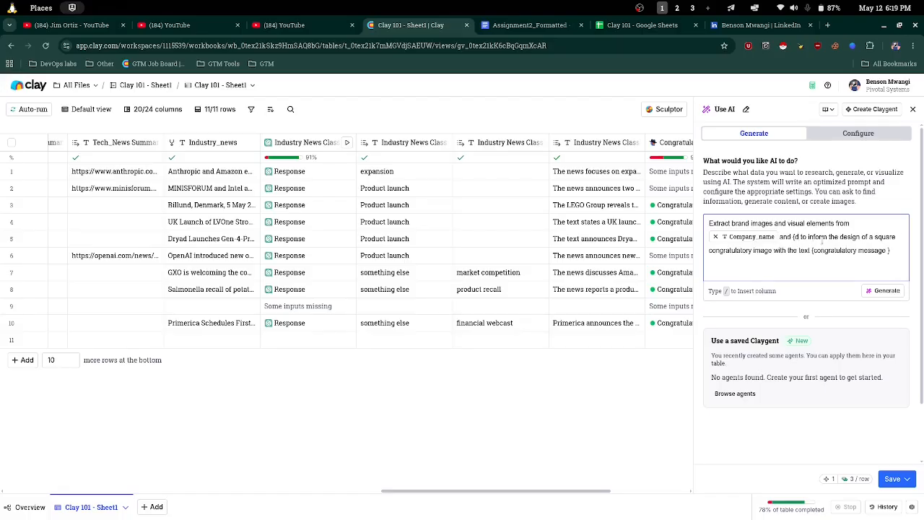
{"action": "type", "text": "/d"}
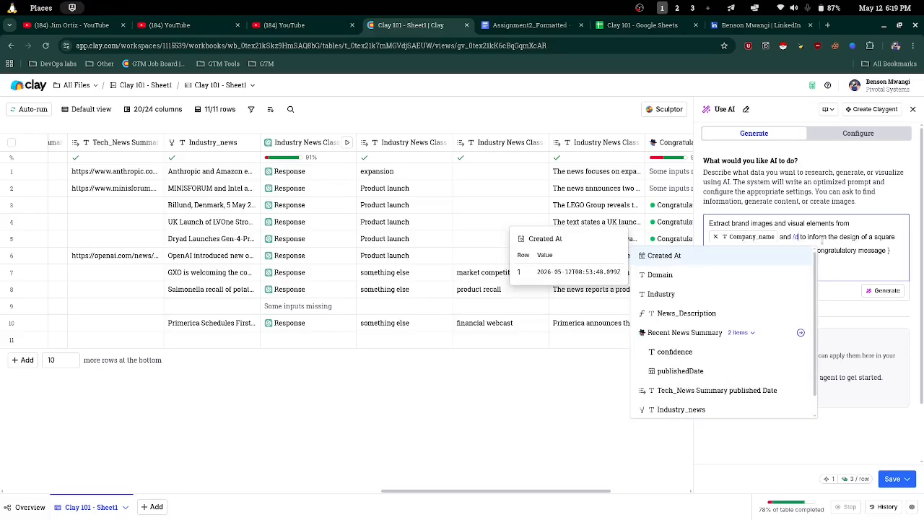
{"action": "key", "text": "Down"}
{"action": "key", "text": "Return"}
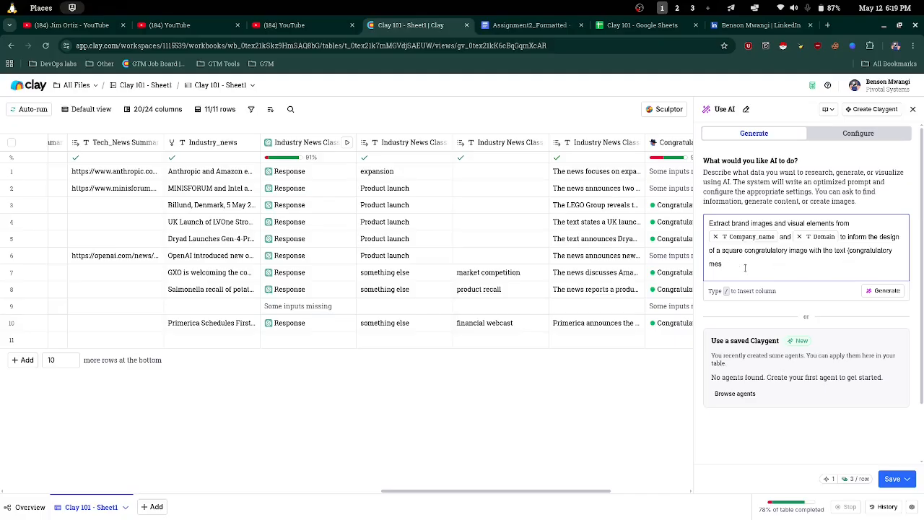
Replace the {congratulatory message} placeholder in the image prompt with the message field of the Congratulations Message column
{"action": "key", "text": "BackSpace"}
{"action": "key", "text": "BackSpace"}
{"action": "key", "text": "BackSpace"}
{"action": "type", "text": "/"}
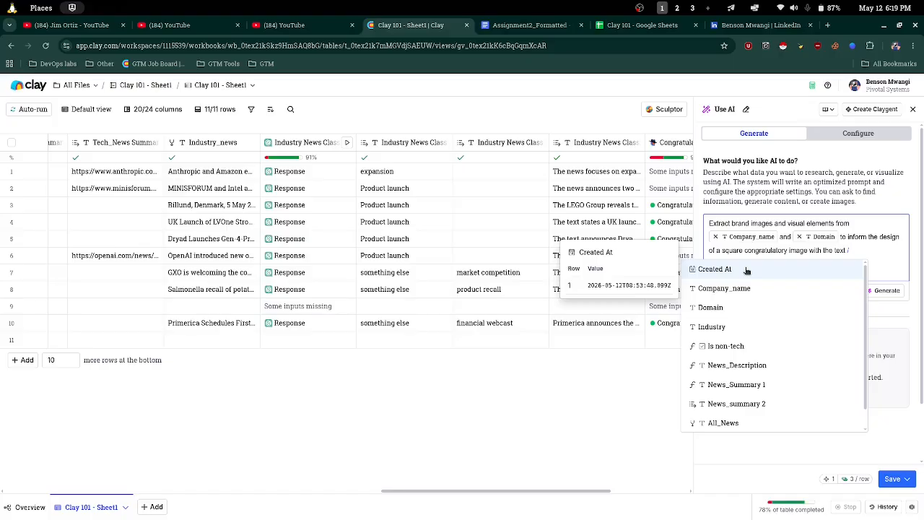
{"action": "type", "text": "co"}
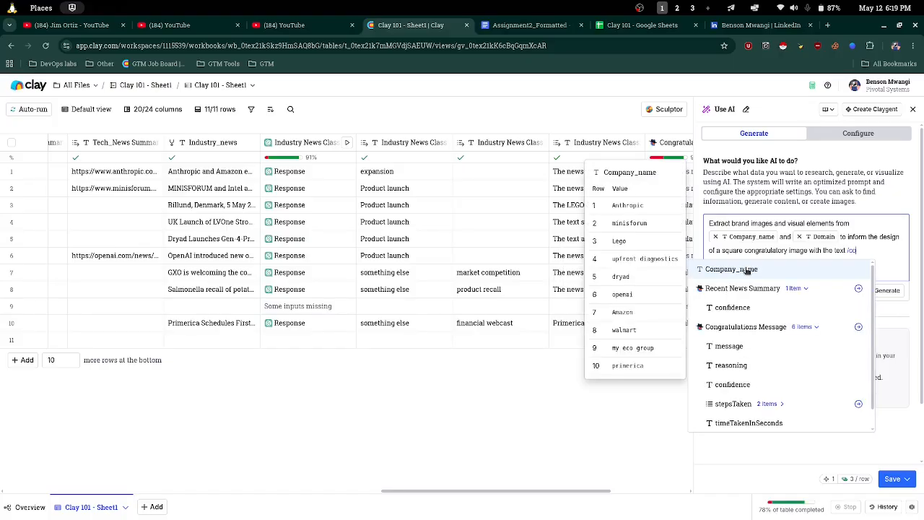
{"action": "left_click", "coordinate": [744, 347]}
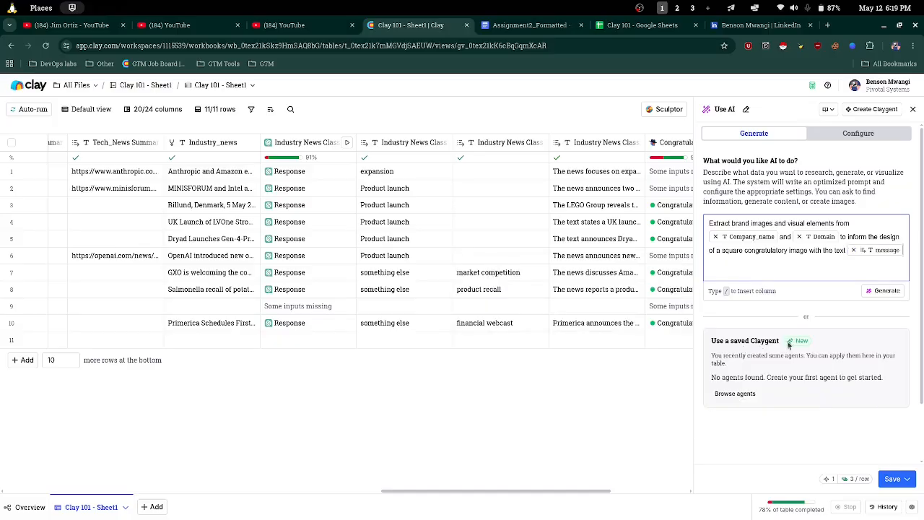
Generate the full brand image prompt from the task description, review it, and save the column without running it
{"action": "left_click", "coordinate": [879, 290]}
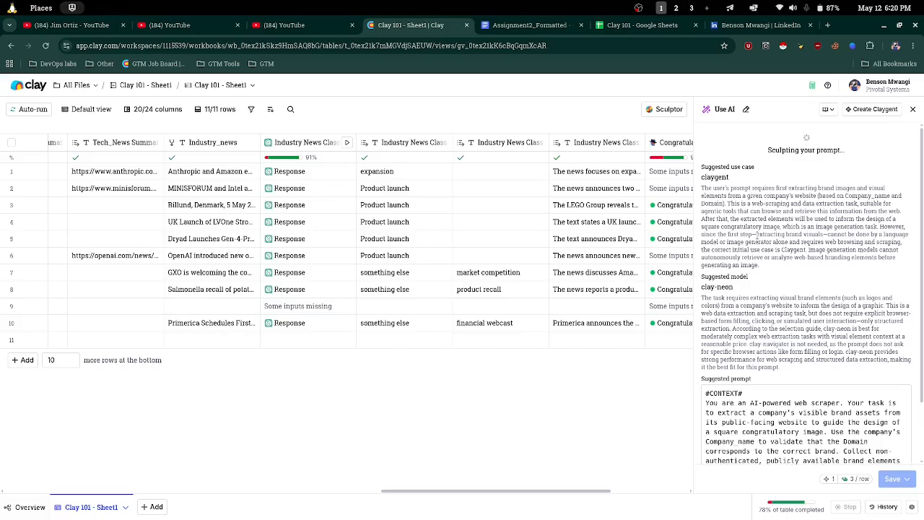
{"action": "scroll", "coordinate": [784, 393], "scroll_direction": "down", "scroll_amount": 2}
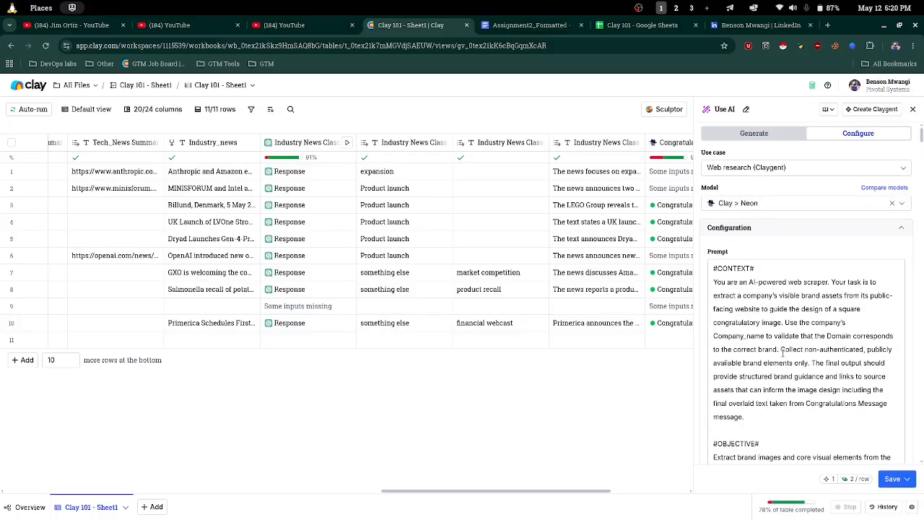
{"action": "scroll", "coordinate": [783, 354], "scroll_direction": "down", "scroll_amount": 10}
{"action": "scroll", "coordinate": [783, 353], "scroll_direction": "down", "scroll_amount": 5}
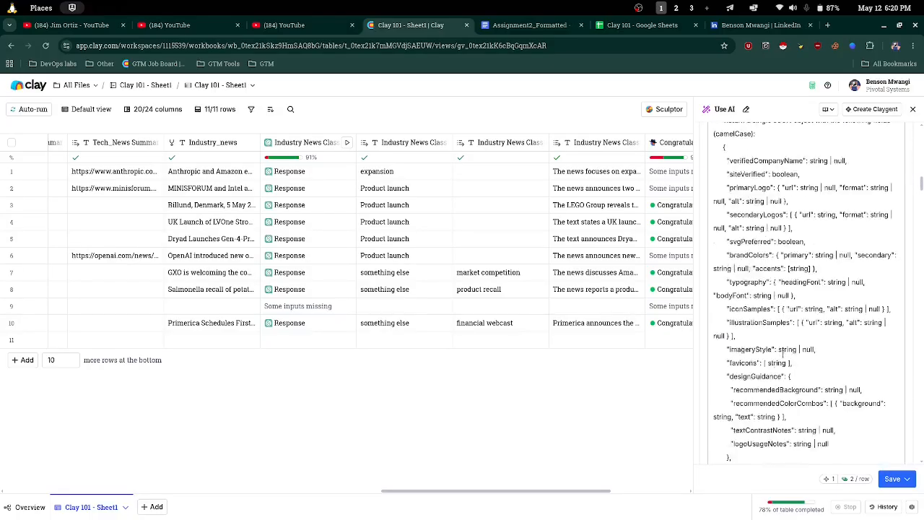
{"action": "left_click", "coordinate": [911, 481]}
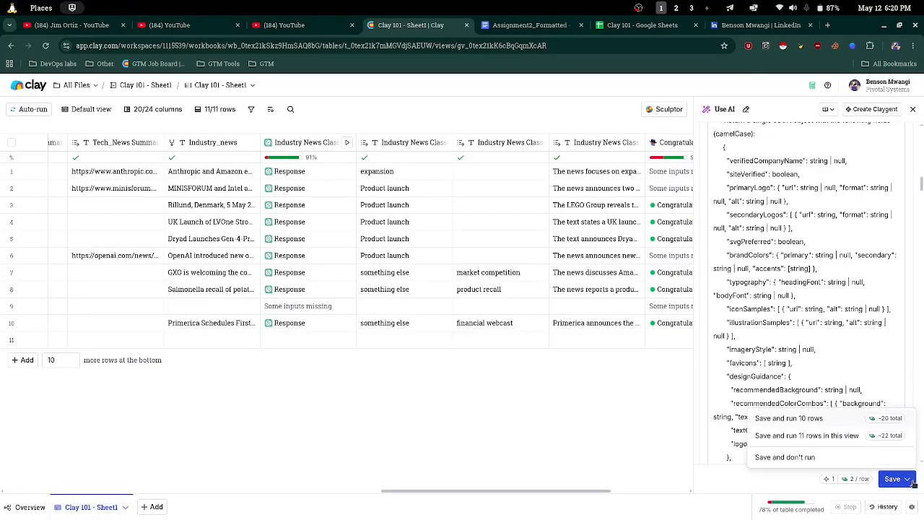
{"action": "left_click", "coordinate": [785, 457]}
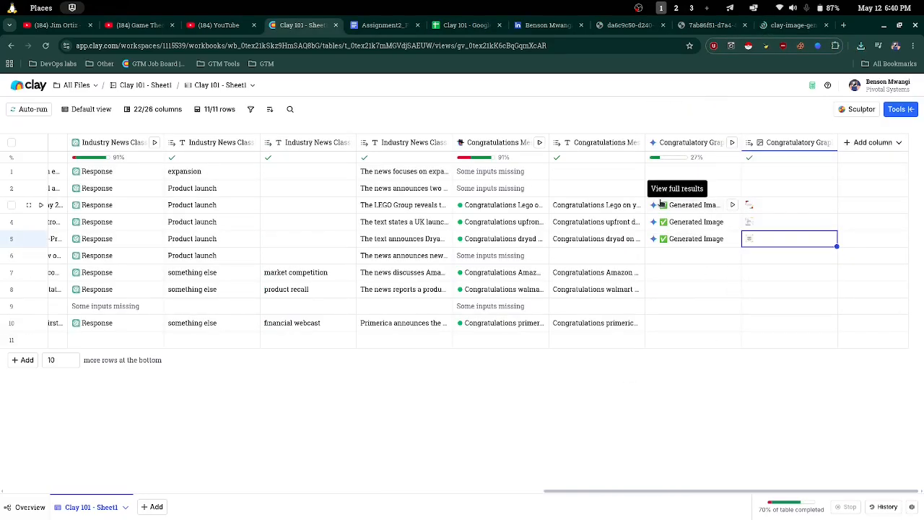
Preview the generated congratulatory images in the Lego and upfront diagnostics rows at full size
{"action": "left_click", "coordinate": [749, 208]}
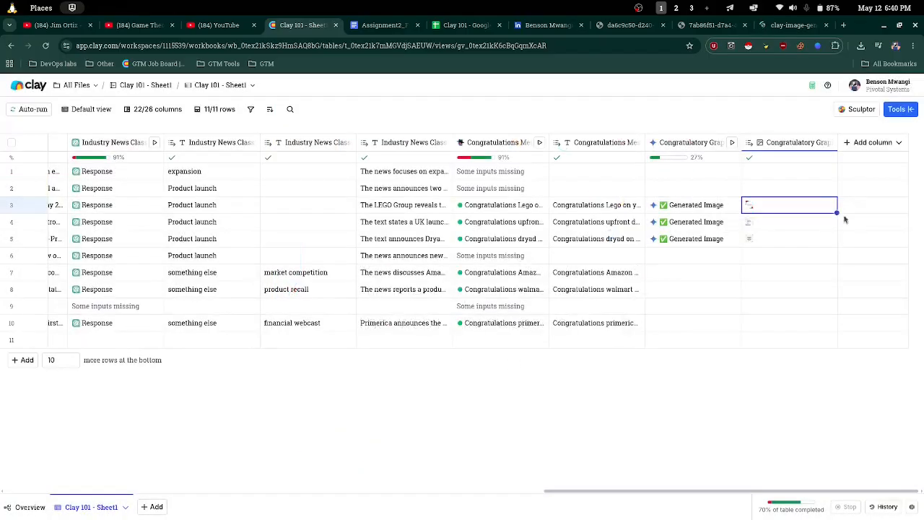
{"action": "left_click", "coordinate": [913, 85]}
{"action": "left_click", "coordinate": [749, 225]}
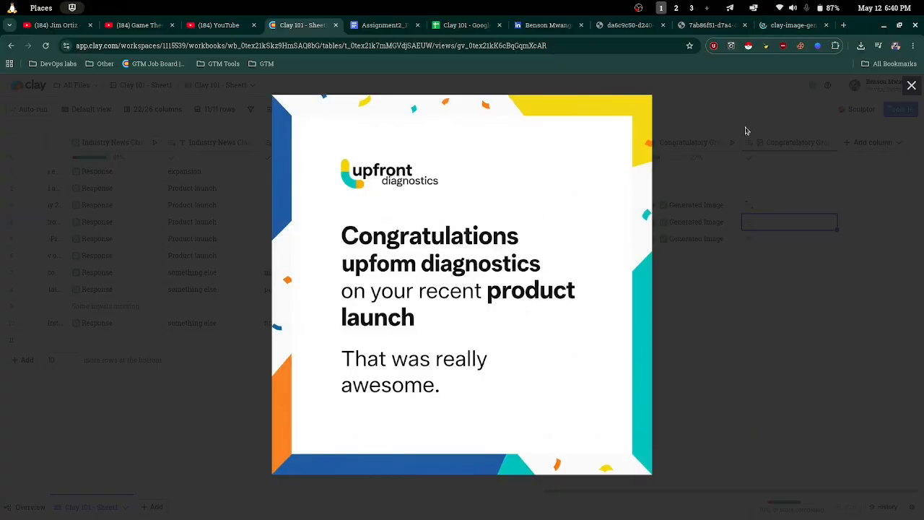
Preview the generated congratulatory image in the dryad row at full size and close the preview
{"action": "left_click", "coordinate": [912, 86]}
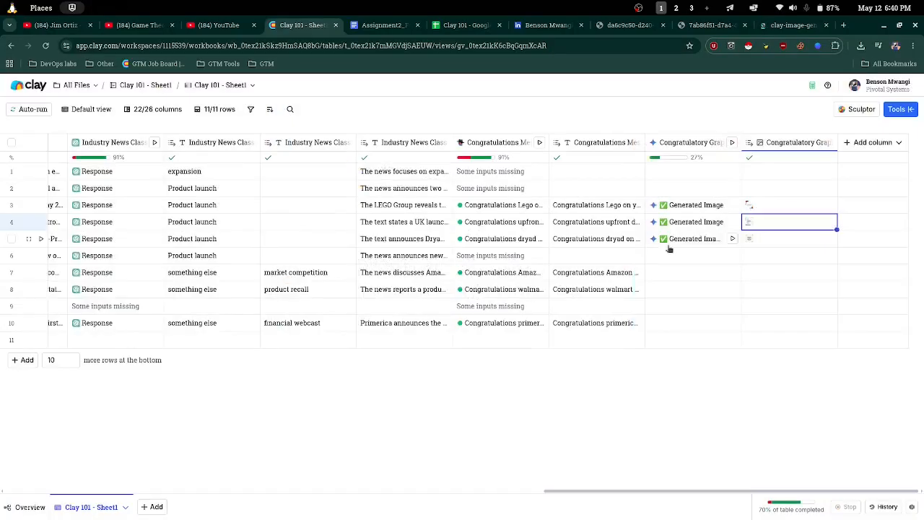
{"action": "left_click", "coordinate": [750, 242]}
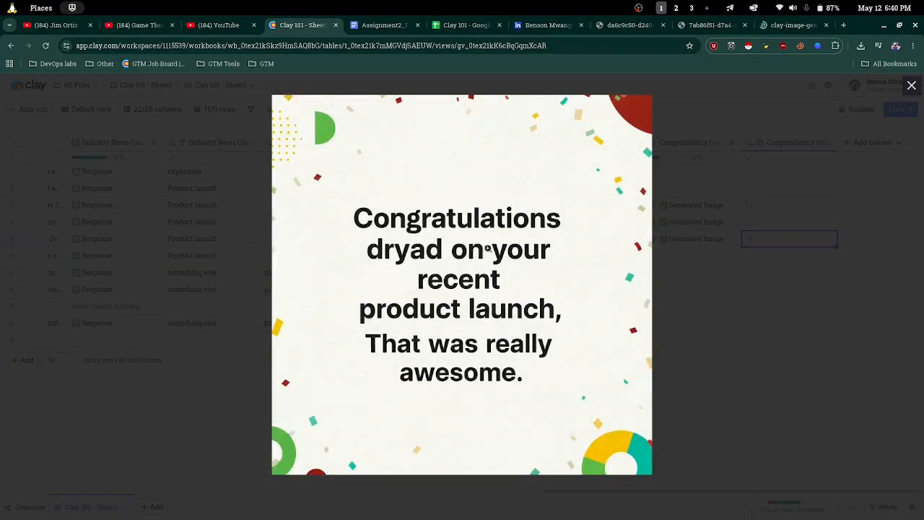
{"action": "left_click", "coordinate": [911, 86]}
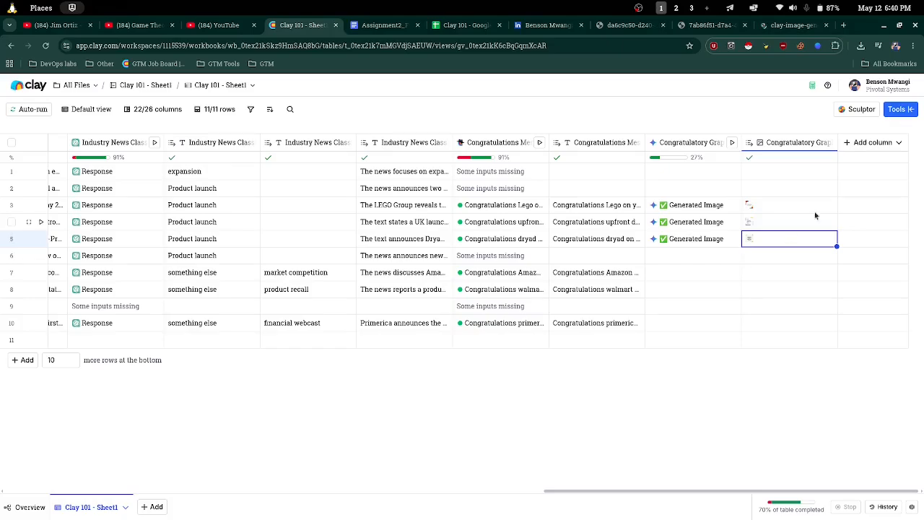
Review the Assignment2_Formatted document from the branded image task back up to the company news tasks, and return to the Clay table
{"action": "left_click", "coordinate": [379, 26]}
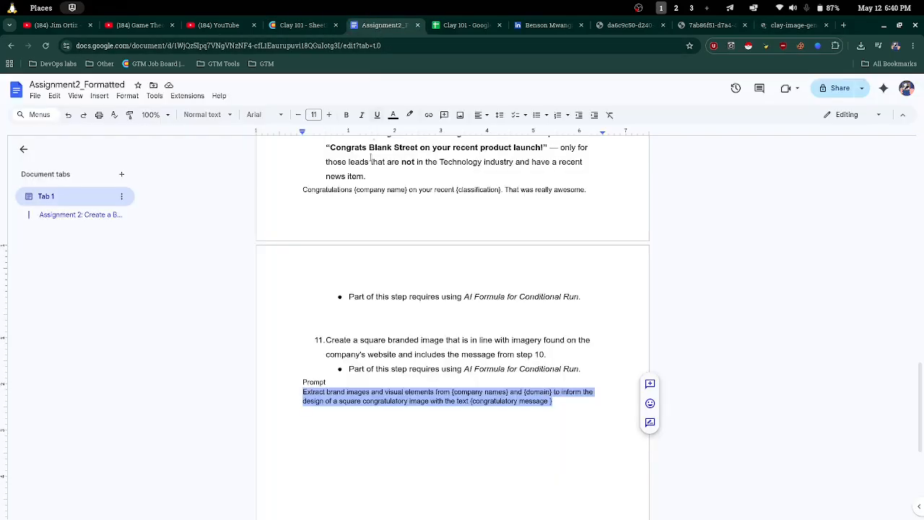
{"action": "left_click", "coordinate": [332, 429]}
{"action": "scroll", "coordinate": [423, 318], "scroll_direction": "up", "scroll_amount": 10}
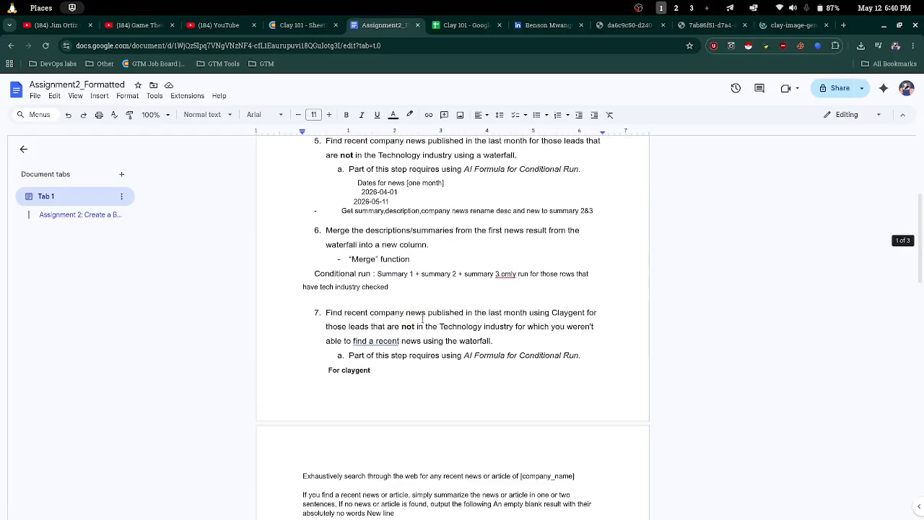
{"action": "scroll", "coordinate": [423, 318], "scroll_direction": "up", "scroll_amount": 3}
{"action": "scroll", "coordinate": [424, 302], "scroll_direction": "down", "scroll_amount": 2}
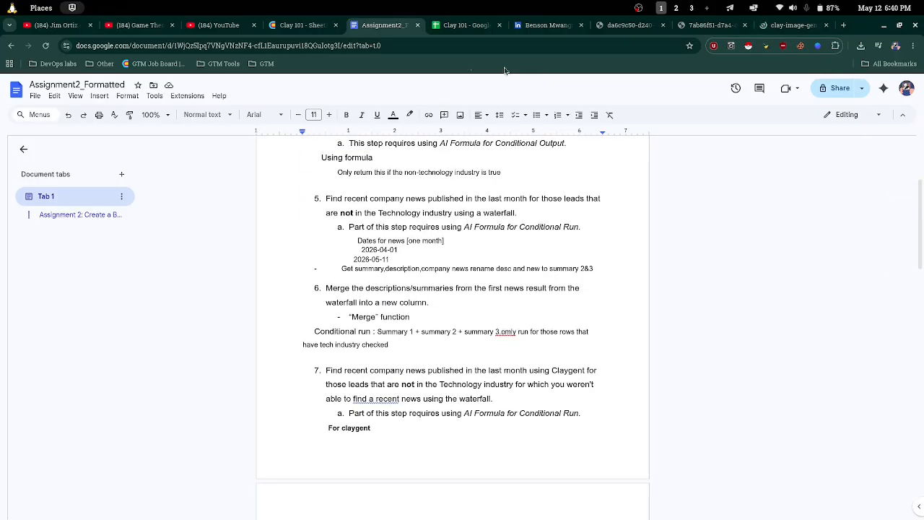
{"action": "left_click", "coordinate": [297, 25]}
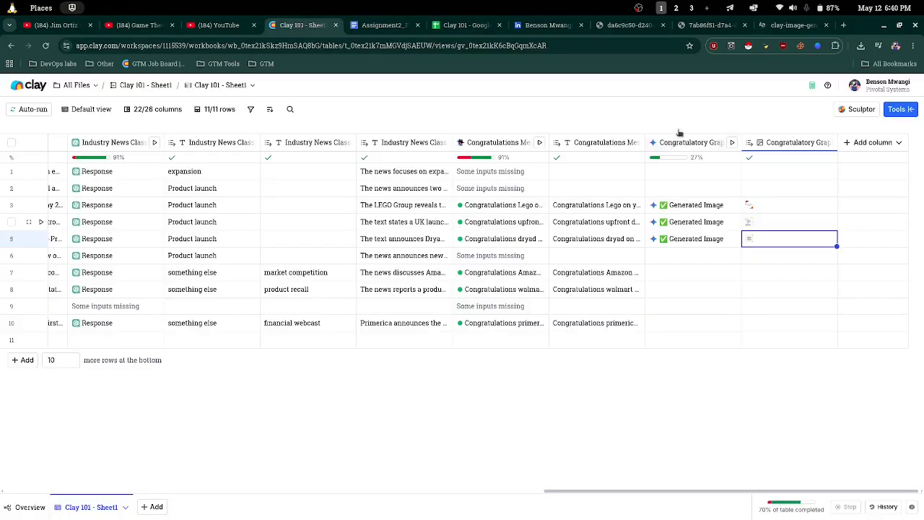
{"action": "left_click", "coordinate": [639, 8]}
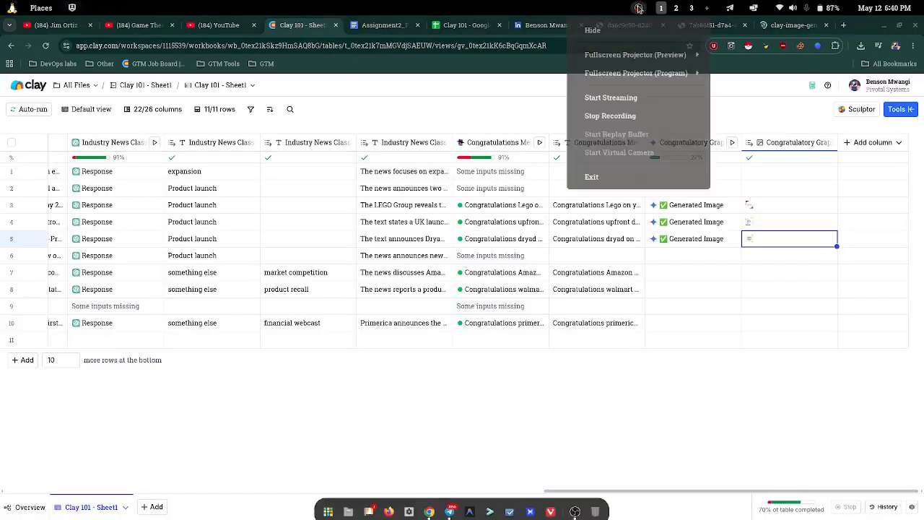